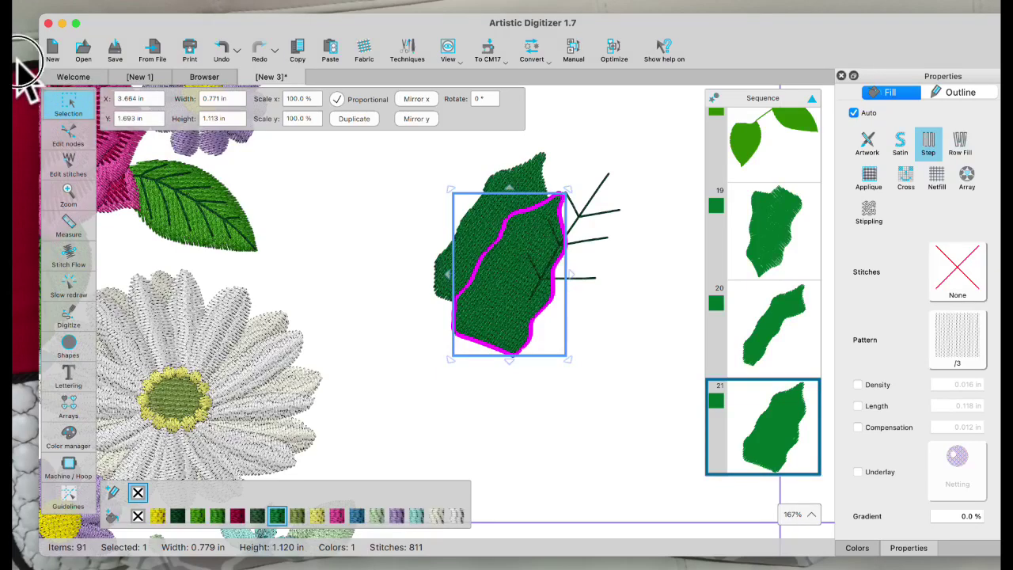
- Open the recent design STAR-QUILT (1).jef and inspect where the orange moon meets the star's point
left_click(81, 77)
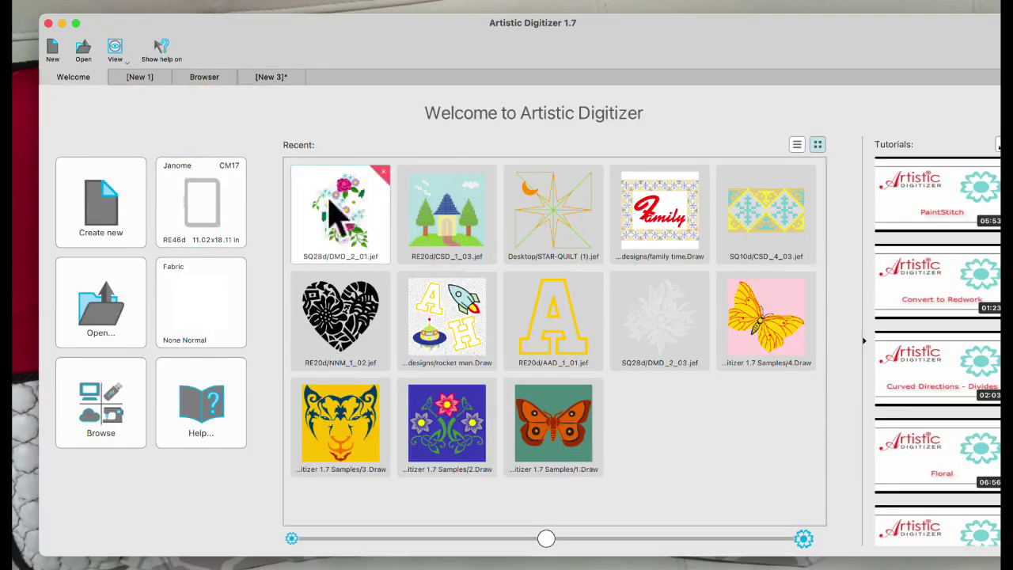
left_click(564, 226)
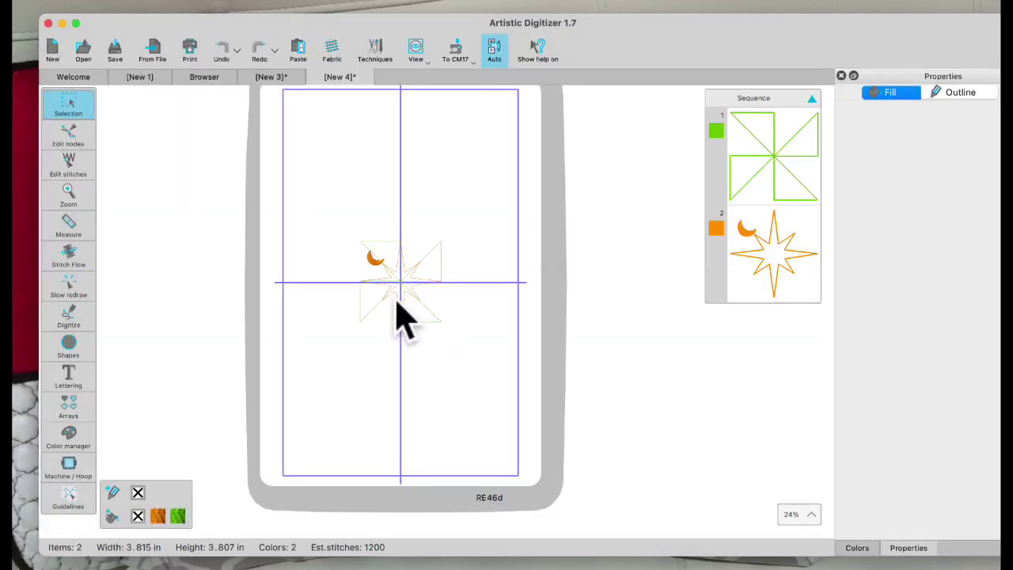
scroll(403, 320, "up", 10)
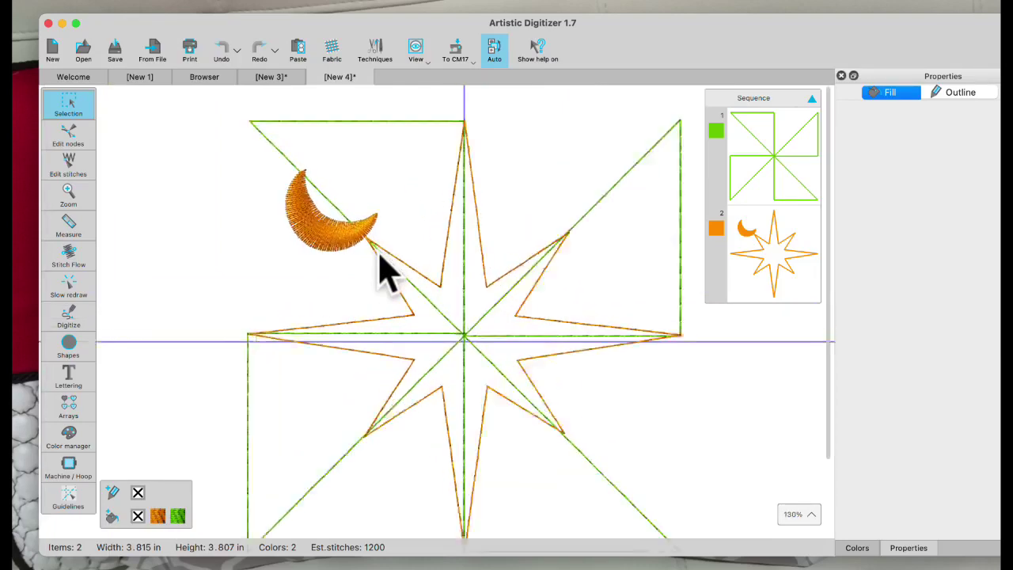
scroll(379, 255, "up", 1)
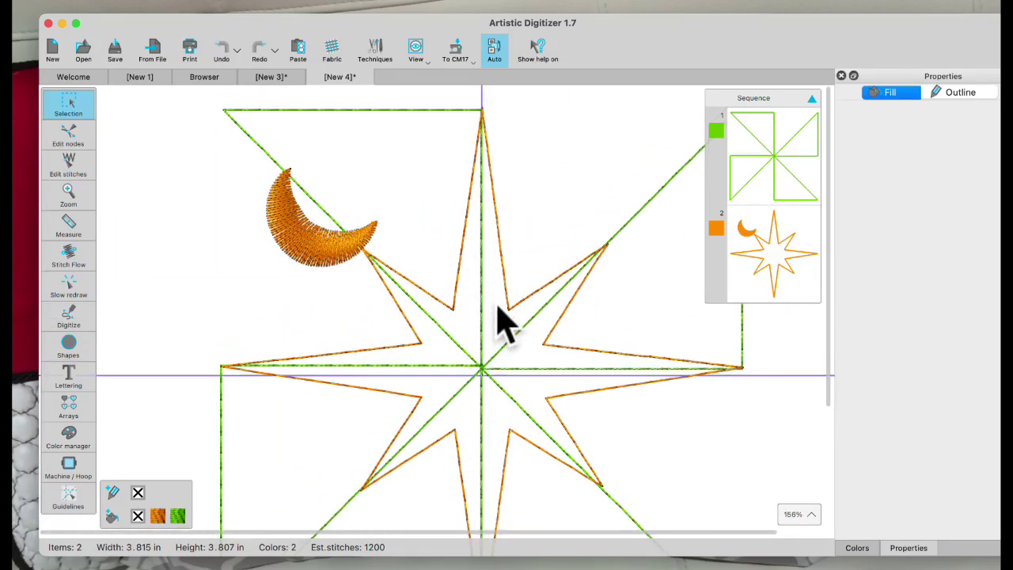
scroll(503, 325, "down", 5)
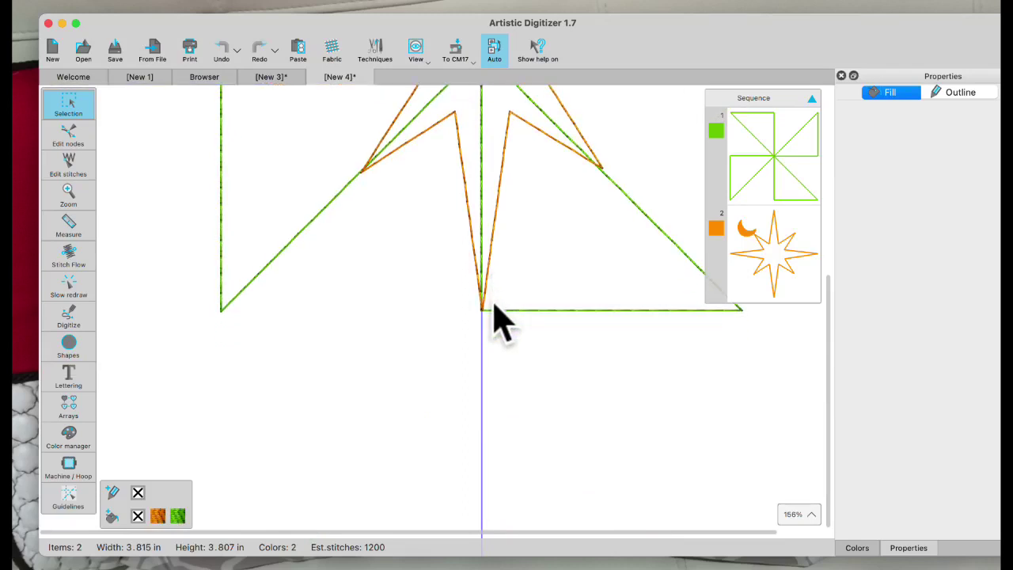
scroll(499, 320, "up", 5)
scroll(495, 316, "up", 1)
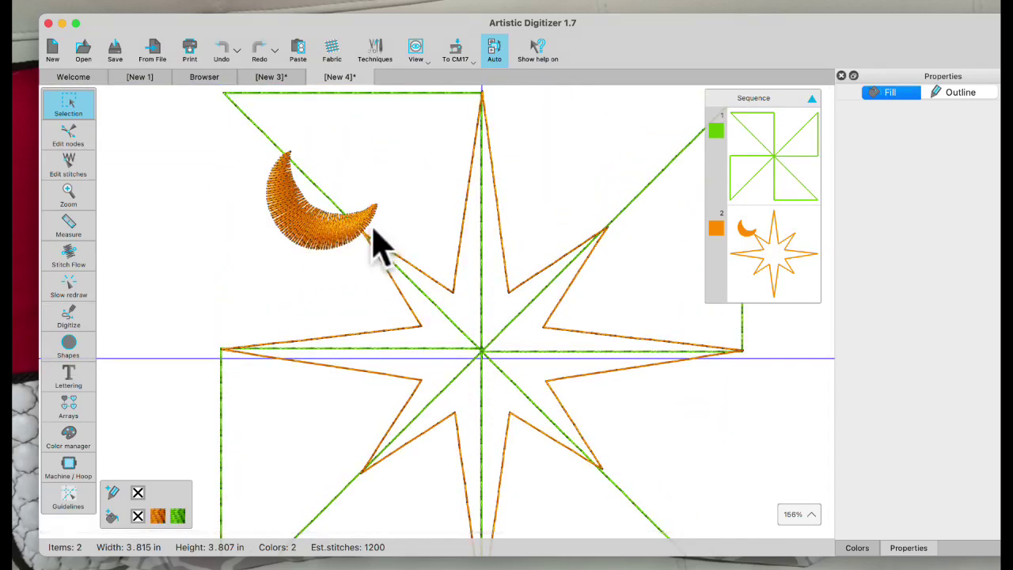
scroll(380, 247, "up", 10)
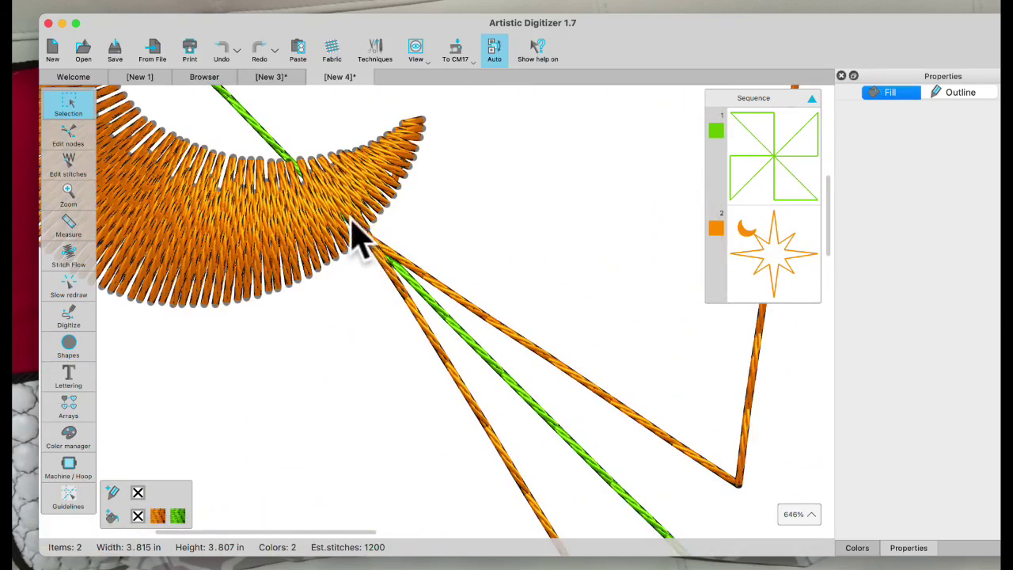
- Try converting the orange moon-and-star stitches into a filled shape and undo the conversion
left_click(265, 241)
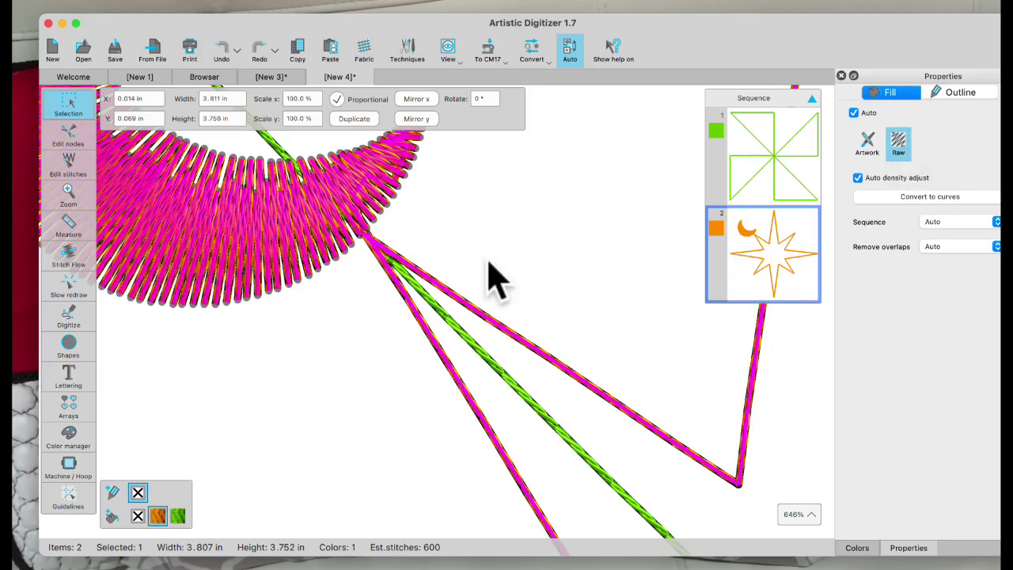
left_click(531, 49)
left_click(547, 77)
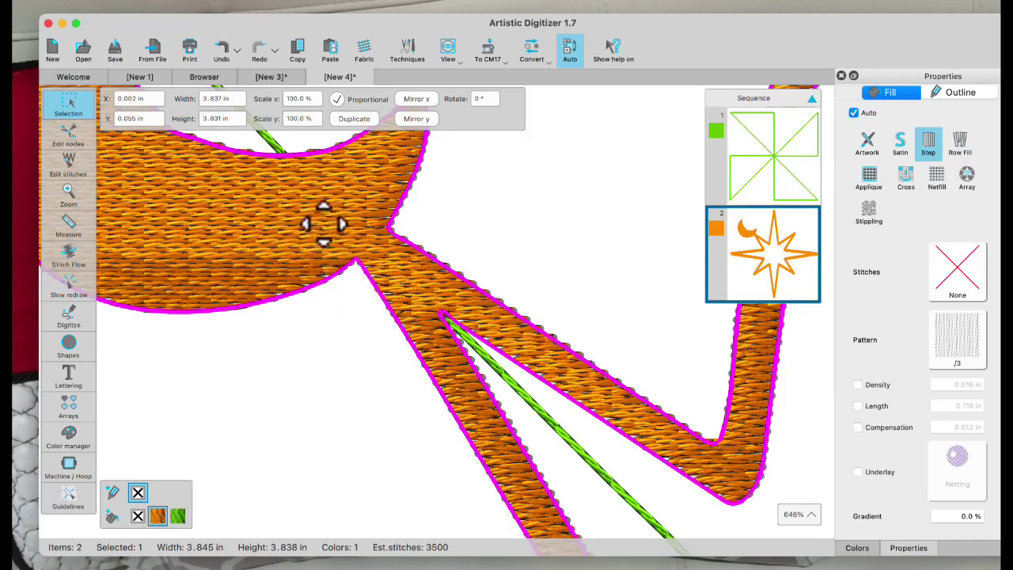
scroll(299, 235, "down", 3)
scroll(299, 235, "down", 2)
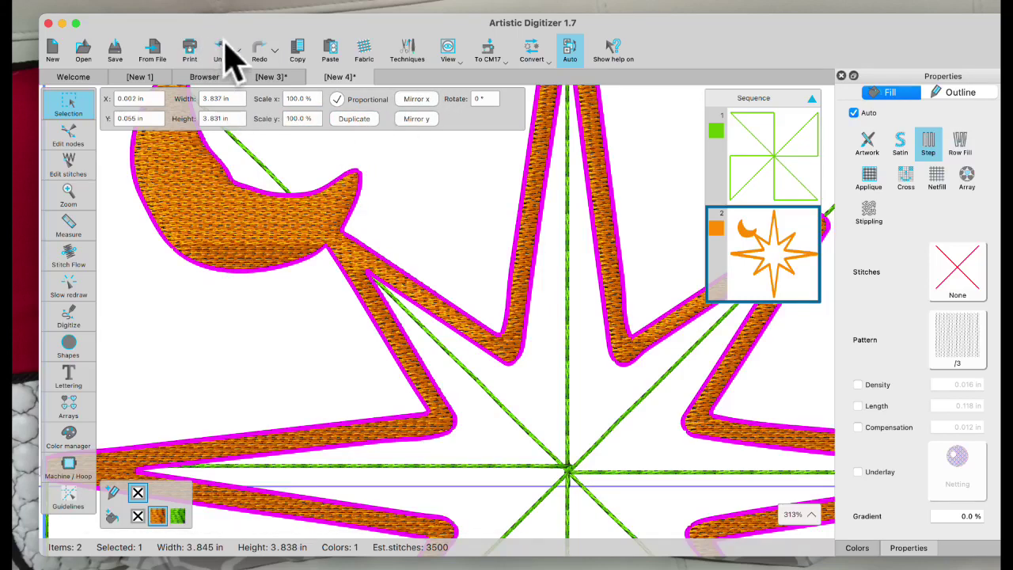
left_click(222, 50)
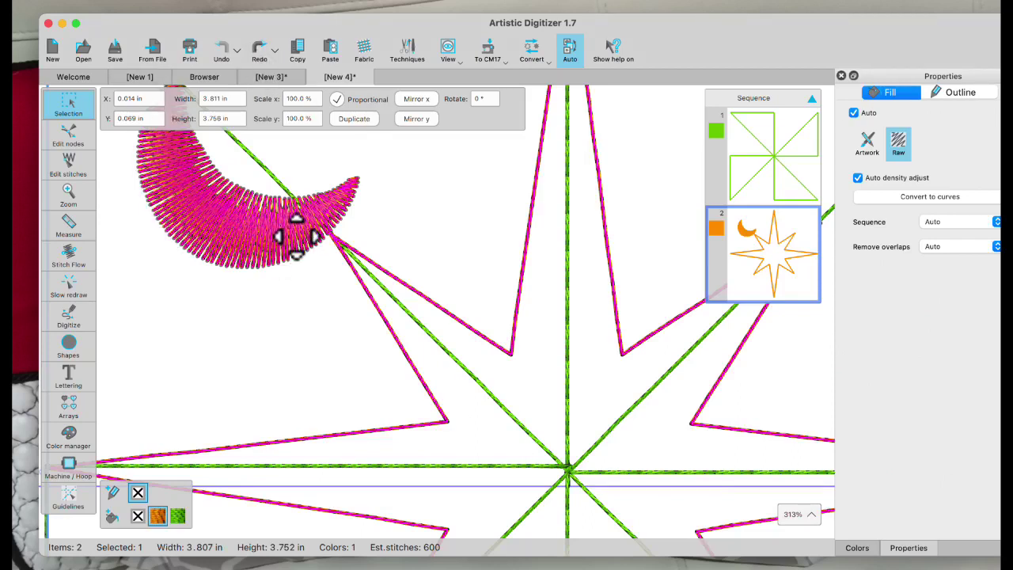
- Switch the design's sequencing mode from Auto to Manual
left_click(576, 54)
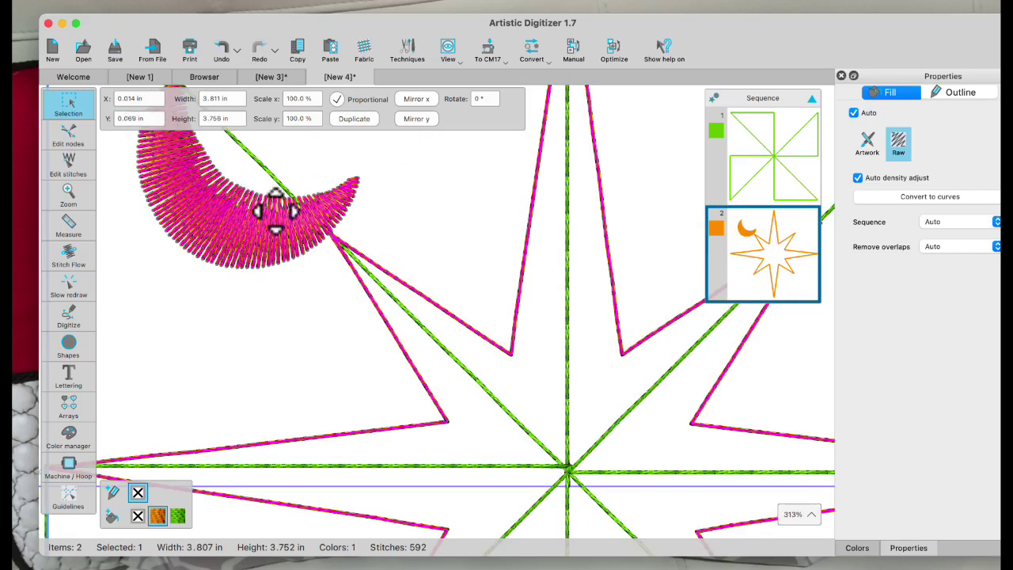
left_click(77, 138)
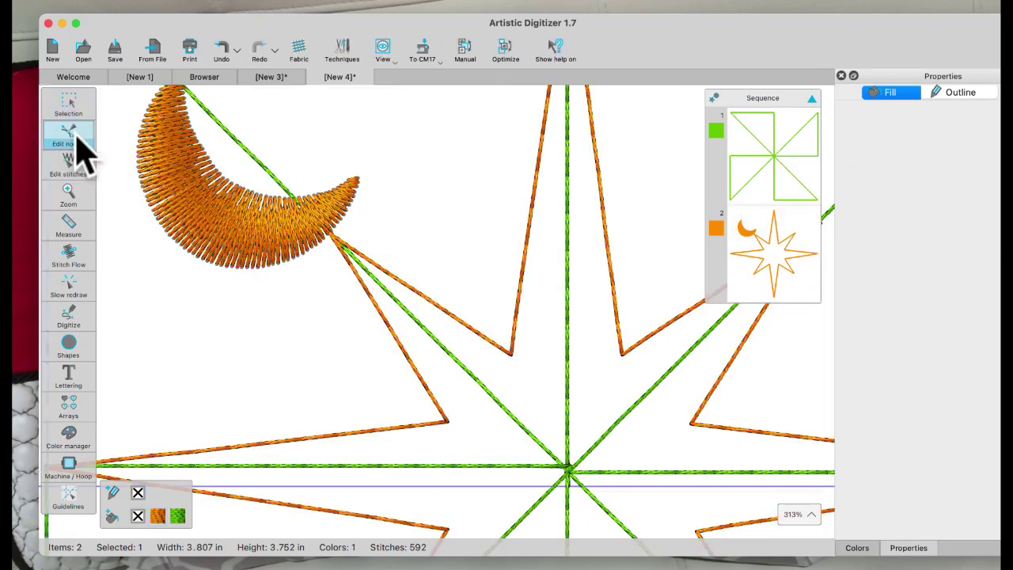
left_click(171, 154)
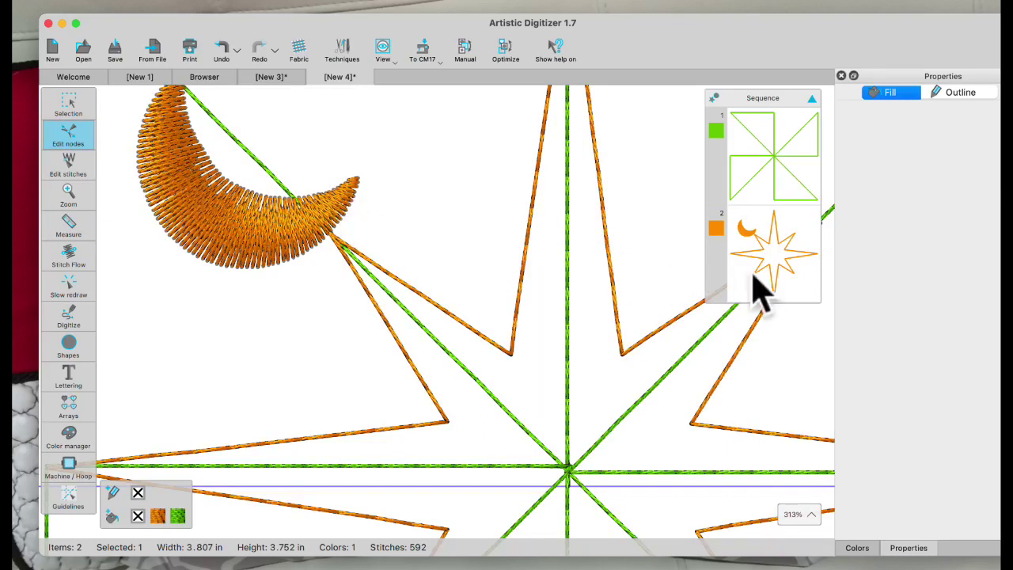
left_click(61, 119)
left_click(65, 113)
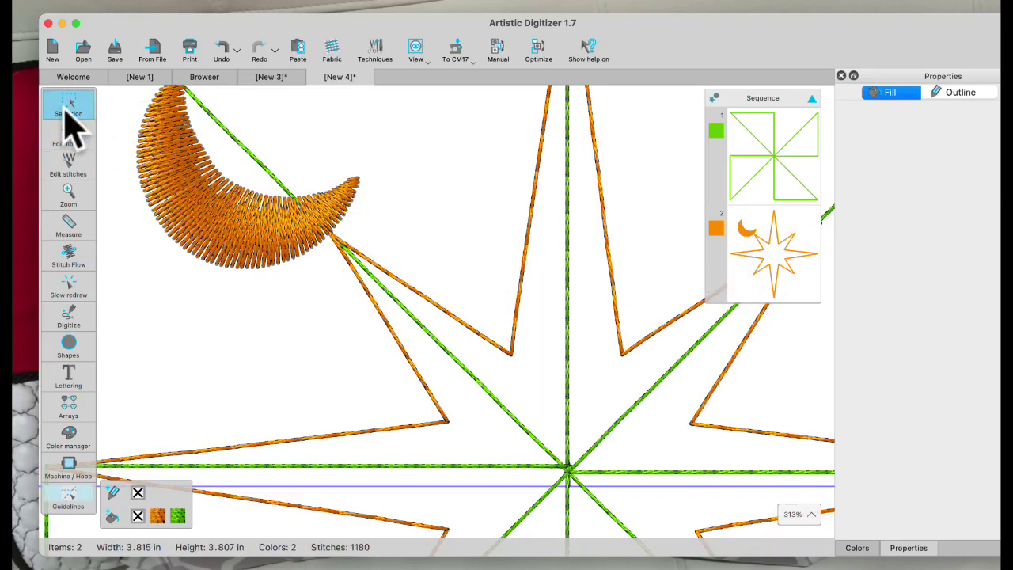
- Edit the stitches of the orange moon-and-star object and delete the main body of the moon, leaving its tip beside the star
left_click(220, 245)
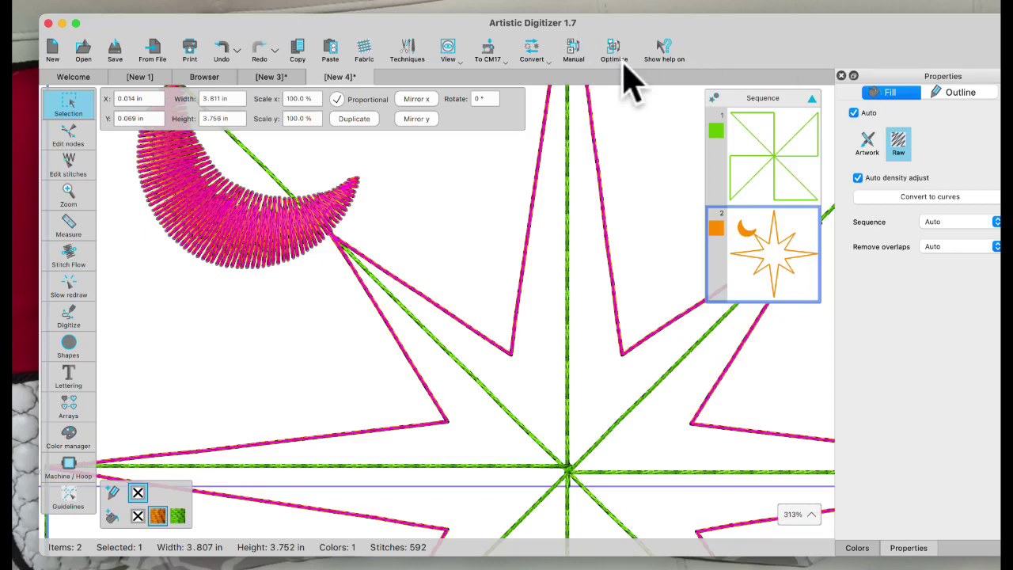
left_click(69, 166)
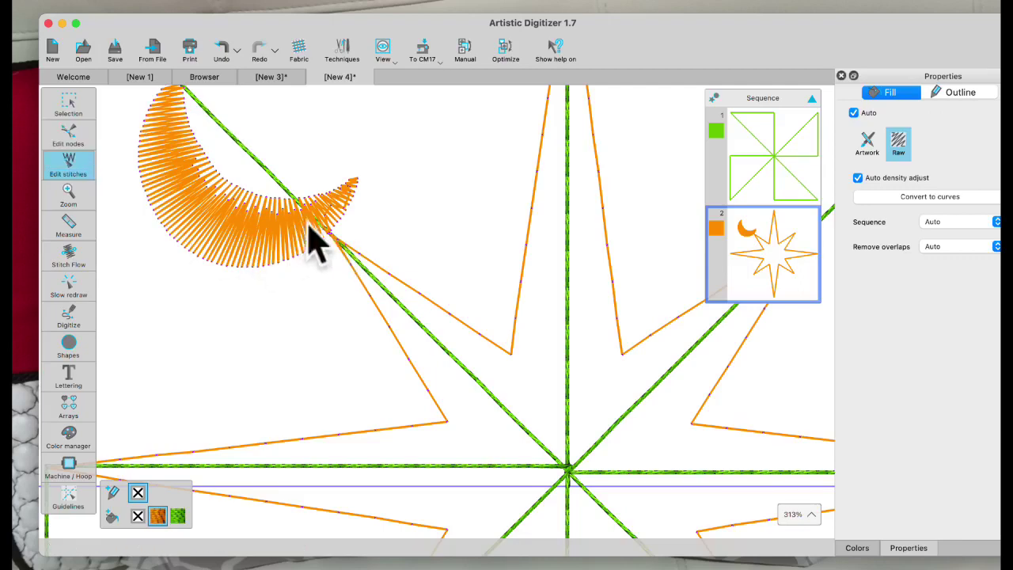
scroll(352, 229, "up", 3)
scroll(338, 221, "up", 3)
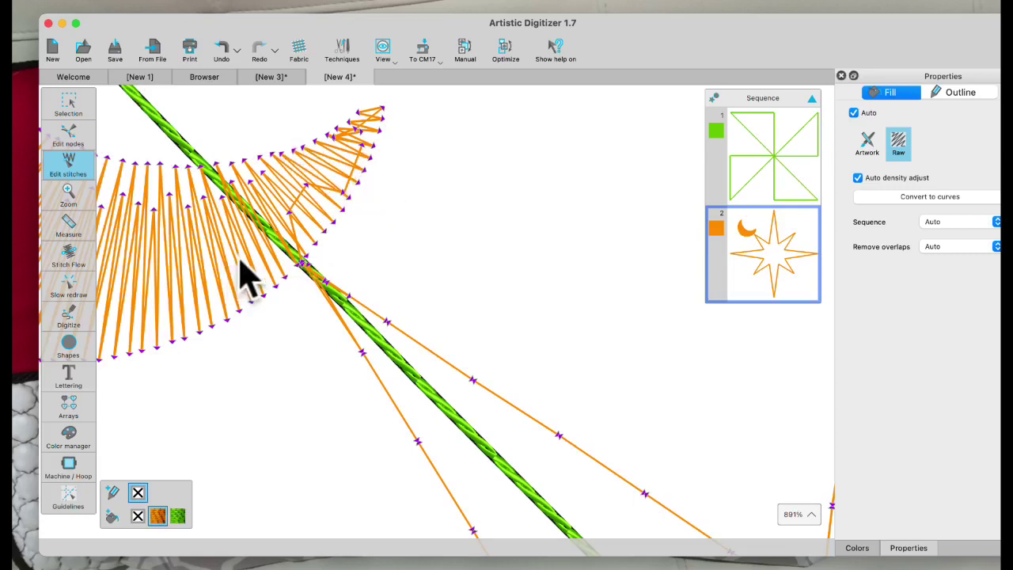
scroll(247, 273, "up", 6)
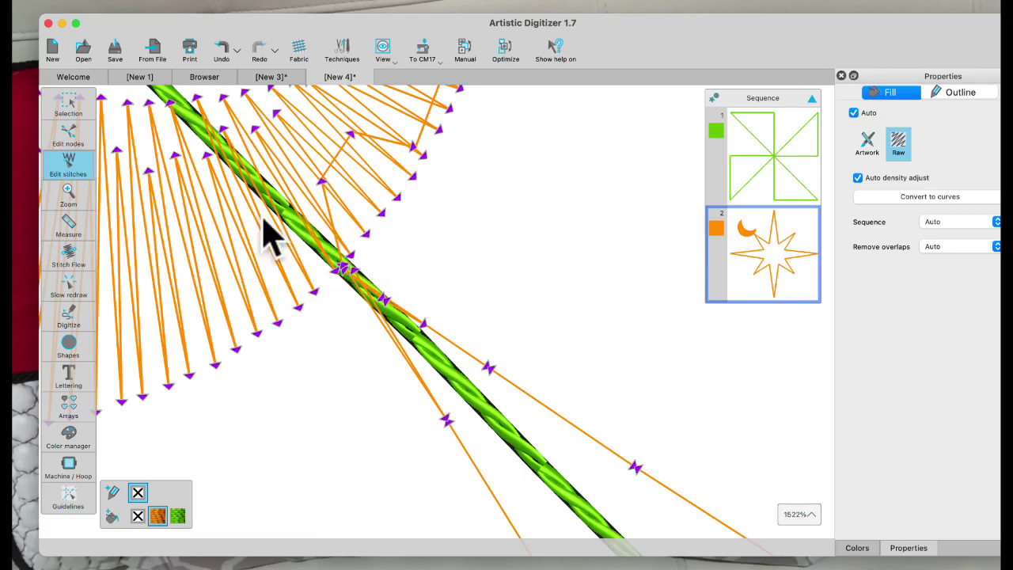
scroll(265, 227, "down", 10)
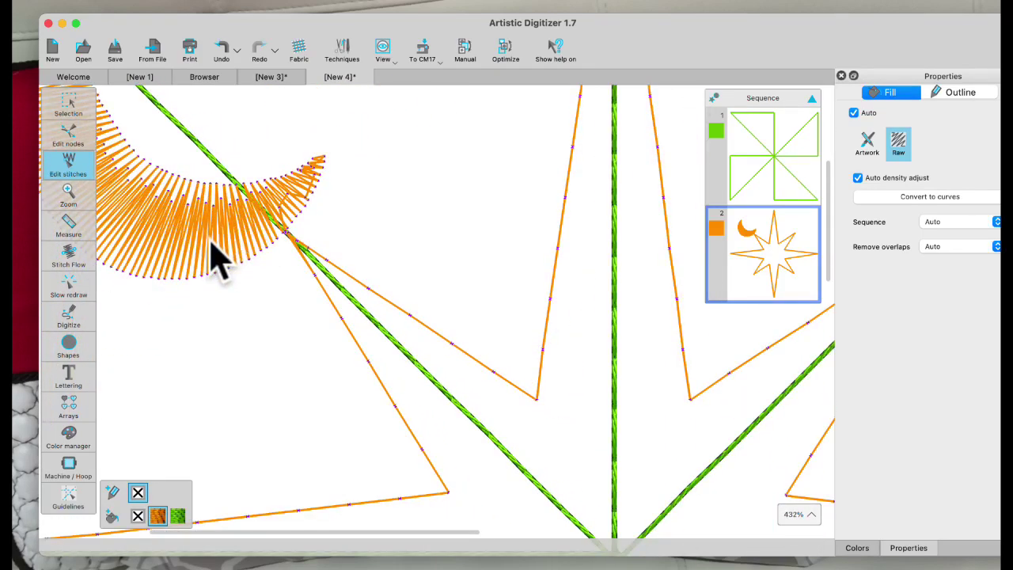
scroll(219, 258, "right", 5)
scroll(221, 253, "left", 11)
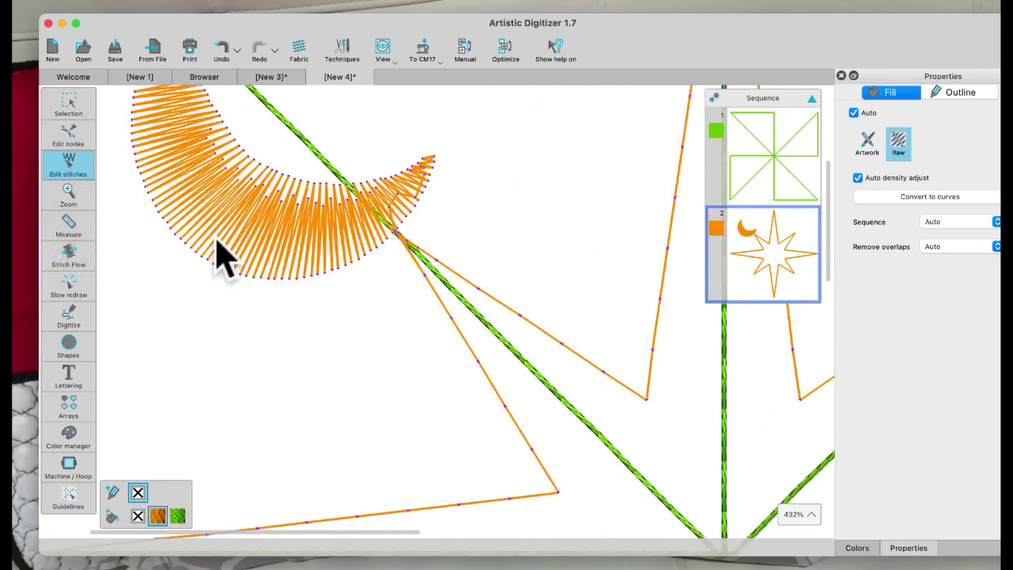
scroll(250, 233, "up", 6)
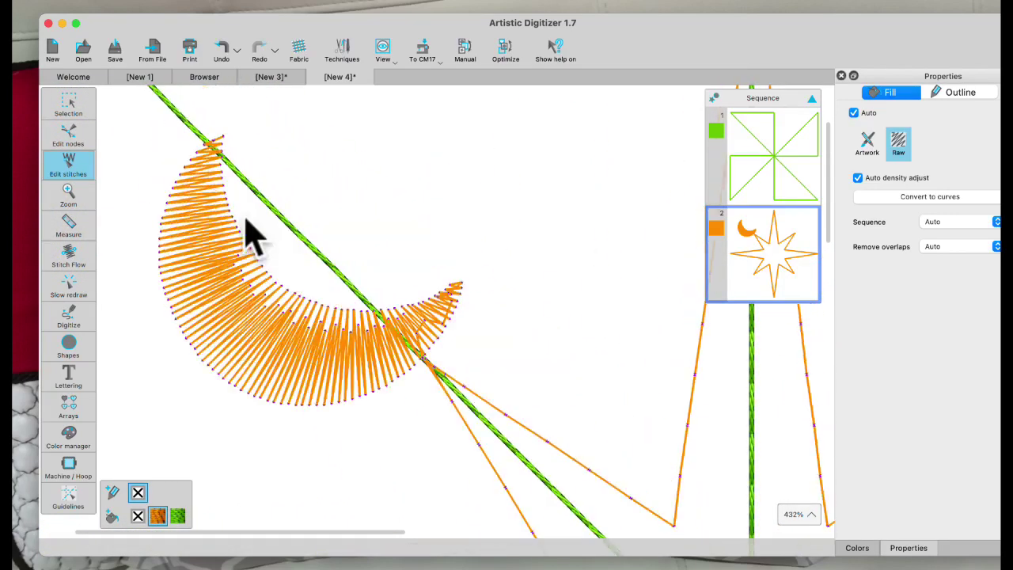
left_click_drag(137, 118, 393, 448)
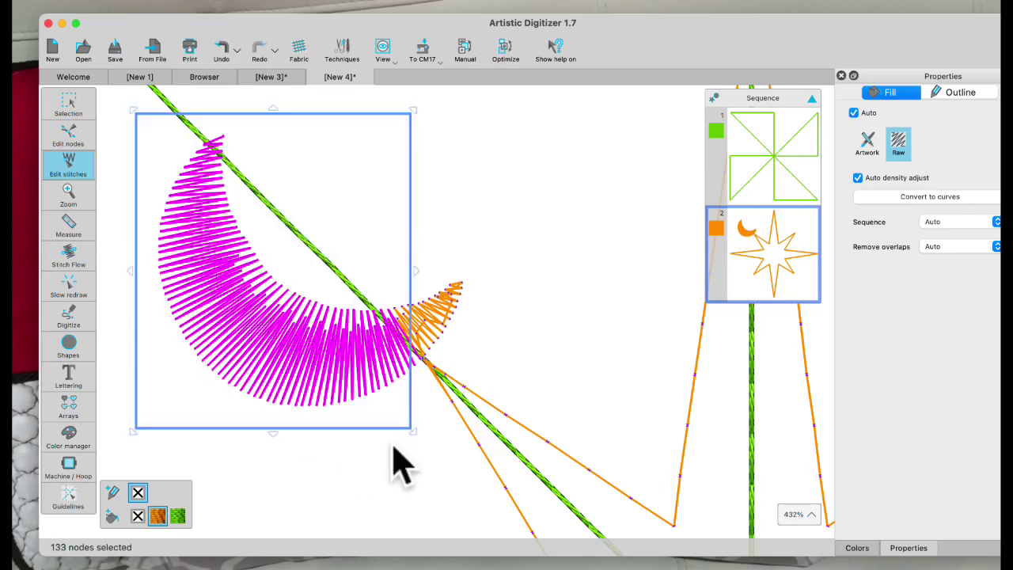
key("Delete")
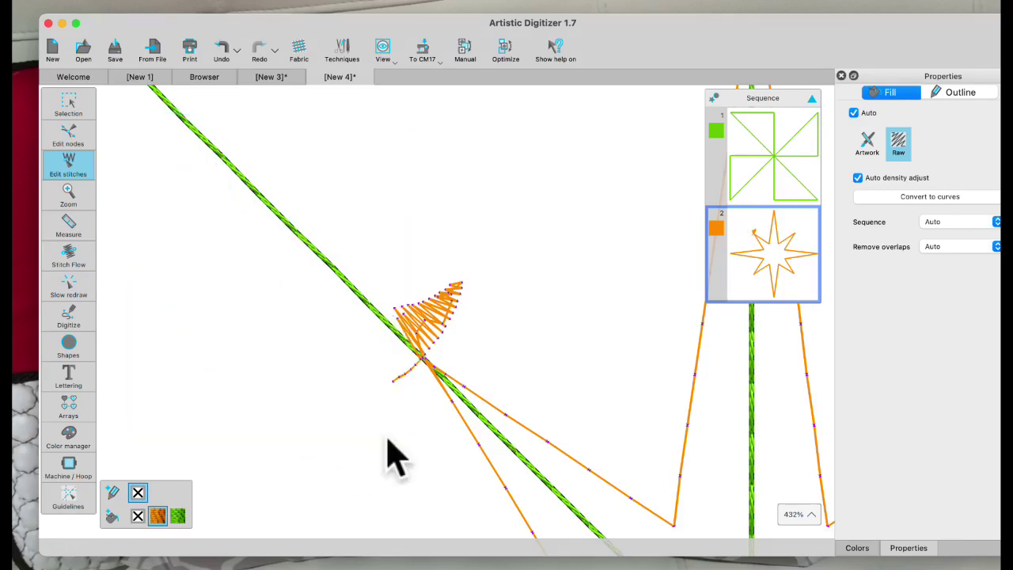
- Delete the remaining block of zigzag stitches at the moon's tip above the star's point
scroll(420, 351, "up", 6)
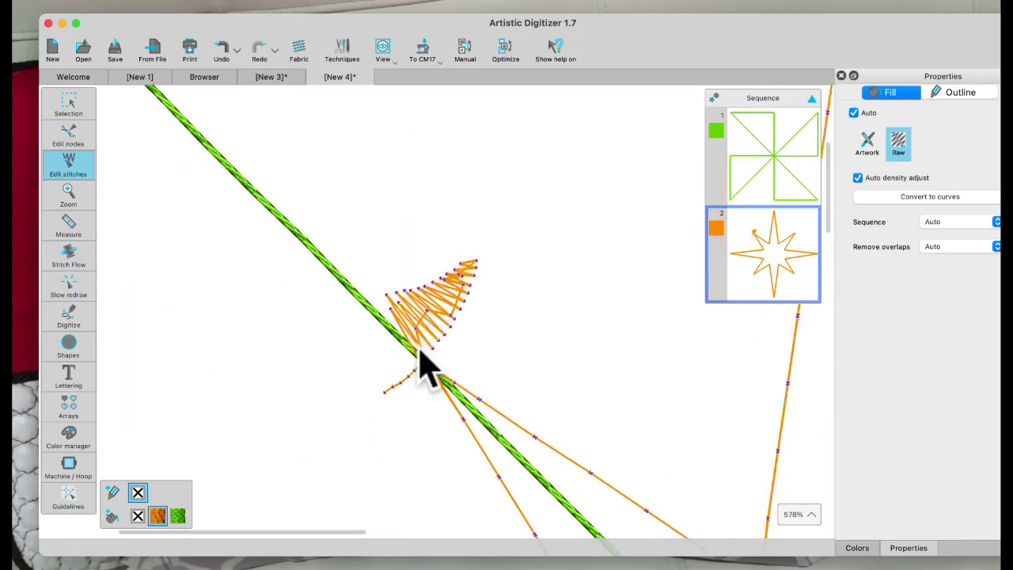
left_click_drag(356, 180, 565, 346)
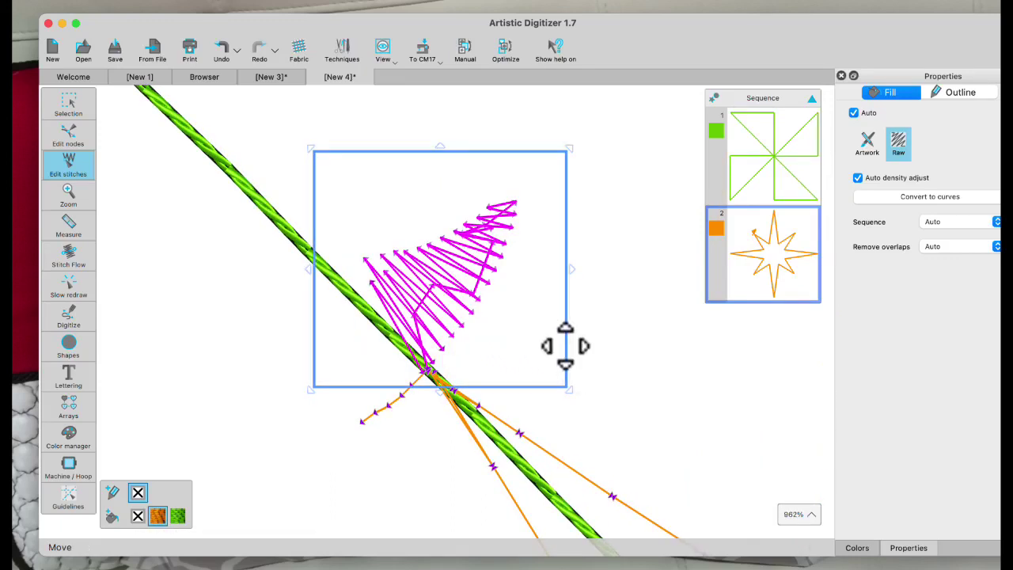
key("Delete")
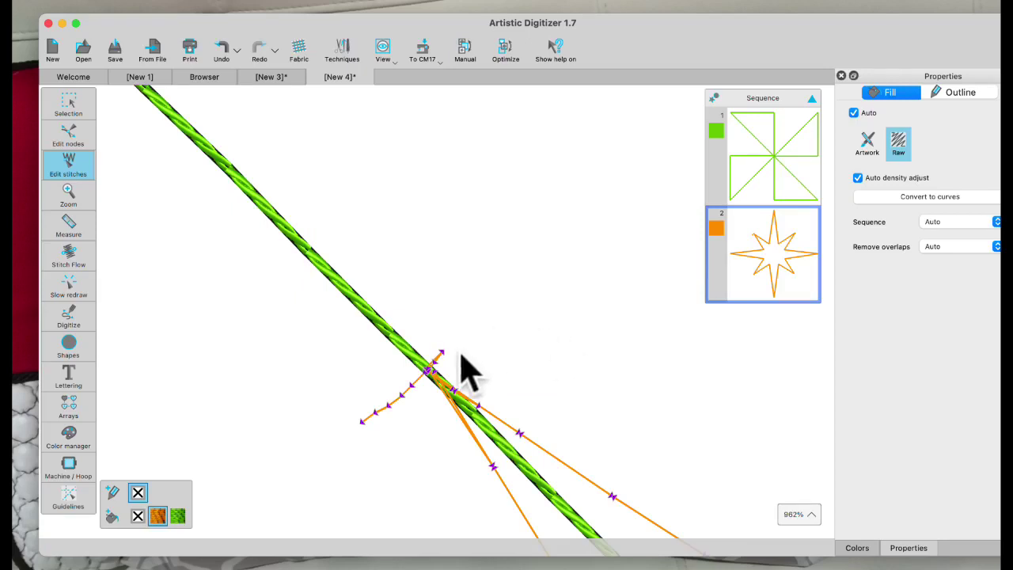
- Delete the leftover moon stitch nodes one by one on both sides of the star's point
scroll(429, 380, "up", 3)
scroll(407, 373, "up", 2)
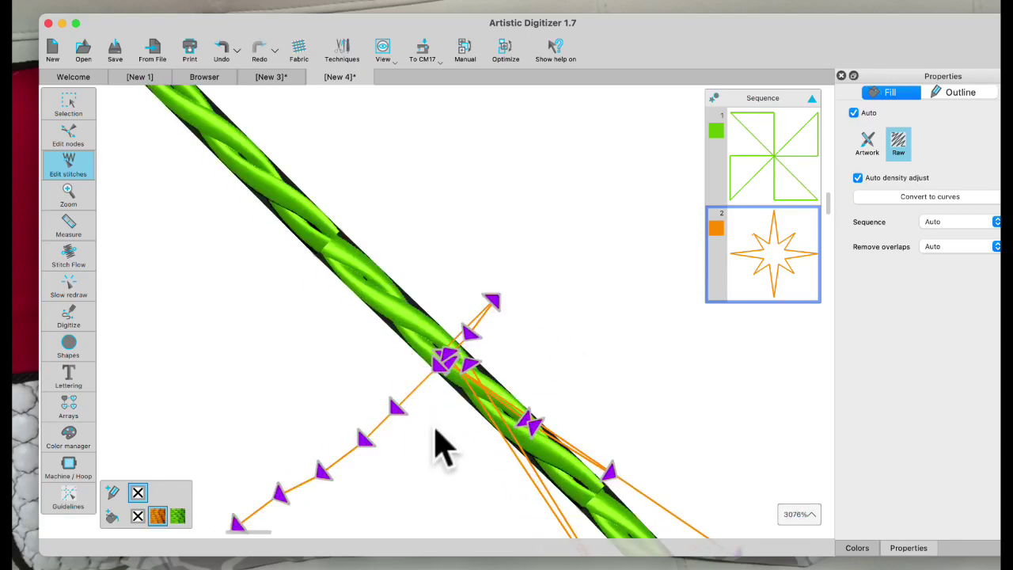
scroll(393, 491, "up", 1)
scroll(385, 468, "down", 5)
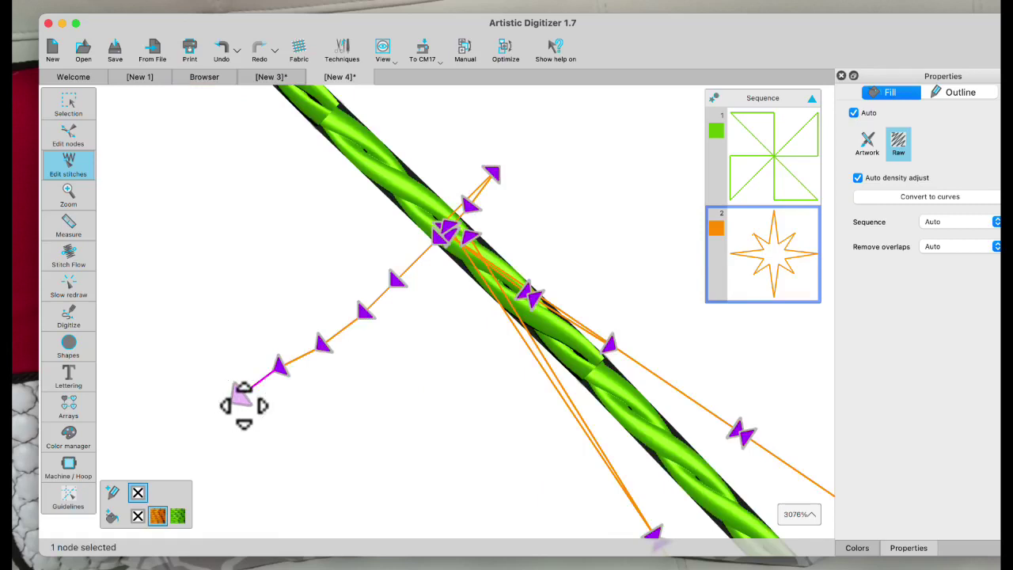
key("Delete")
key("Delete")
left_click(321, 342)
key("Delete")
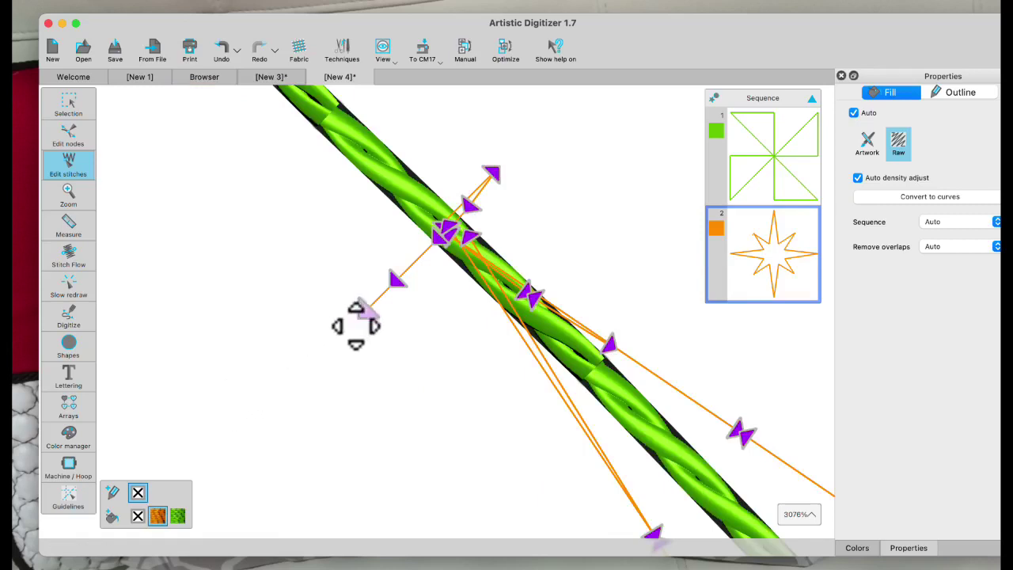
left_click(364, 310)
key("Delete")
left_click(393, 280)
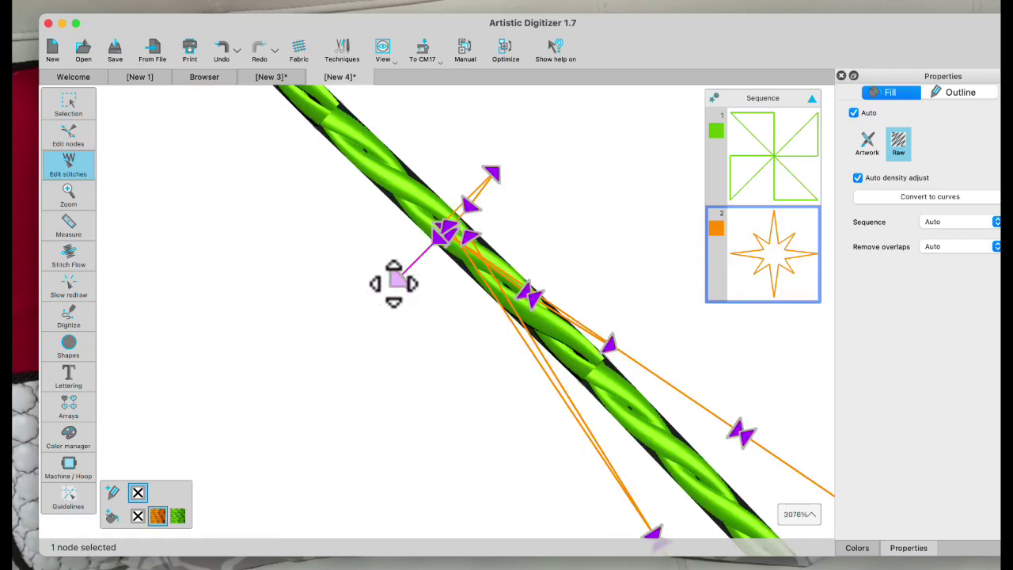
key("Delete")
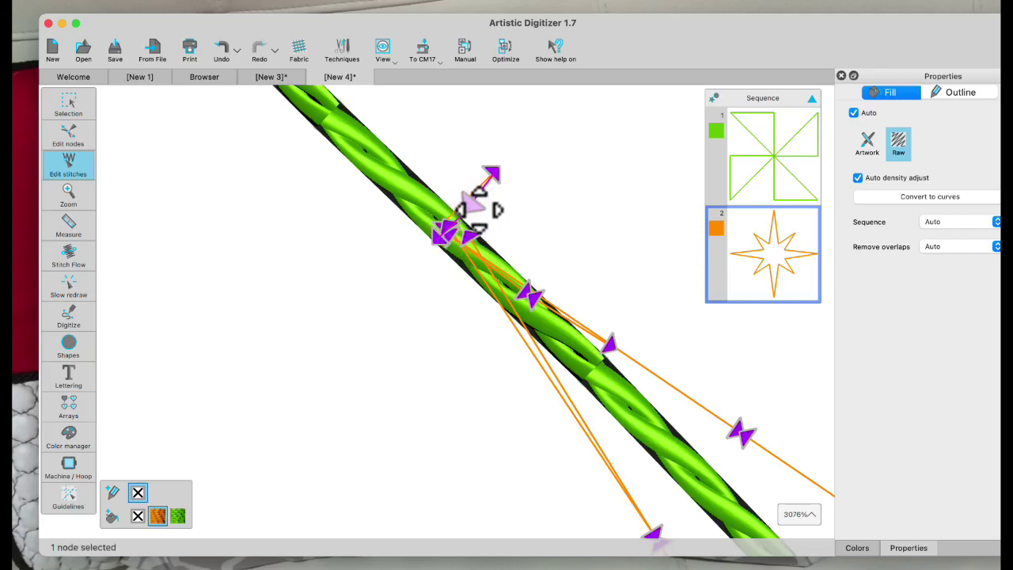
key("Delete")
key("Delete")
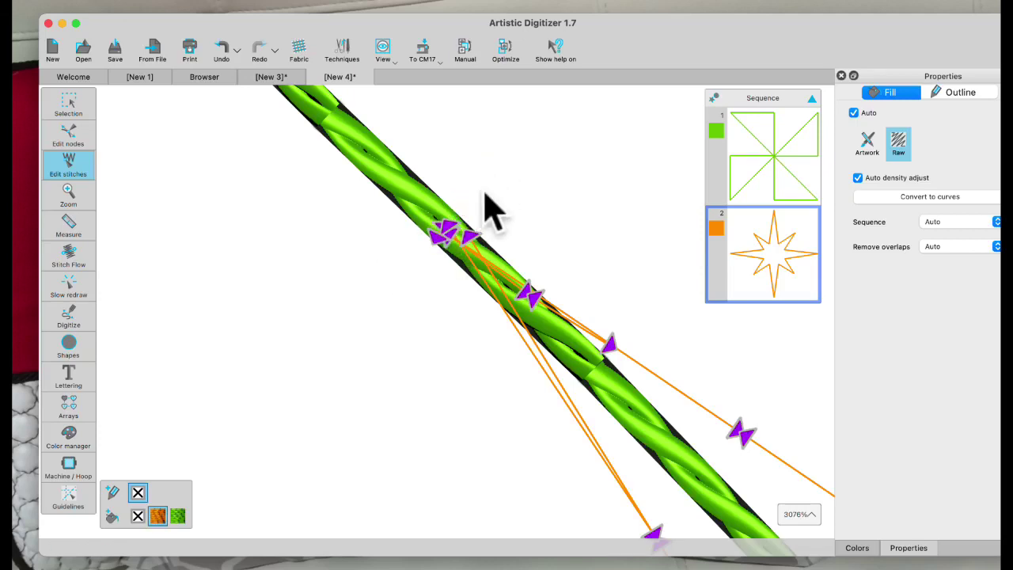
- Move the stray stitch nodes at the star's upper-left point one by one onto the green diagonal line
scroll(465, 236, "up", 5)
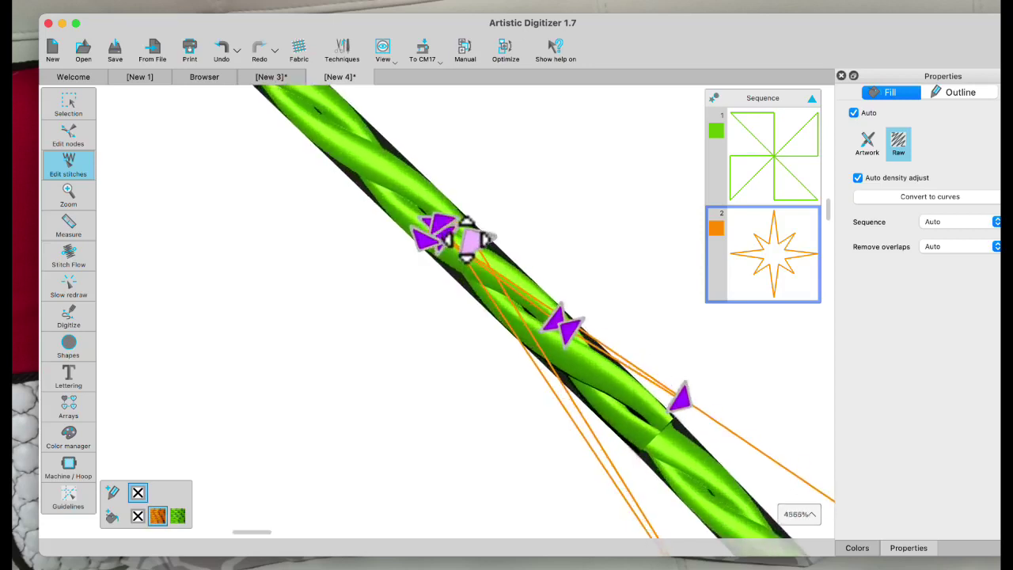
left_click_drag(491, 255, 428, 297)
left_click(426, 212)
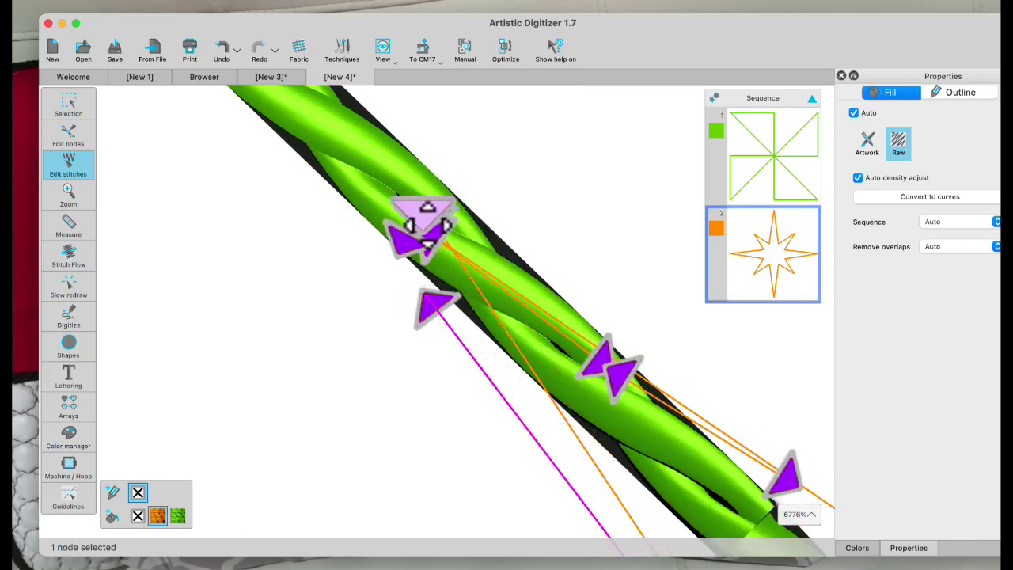
left_click_drag(426, 210, 390, 283)
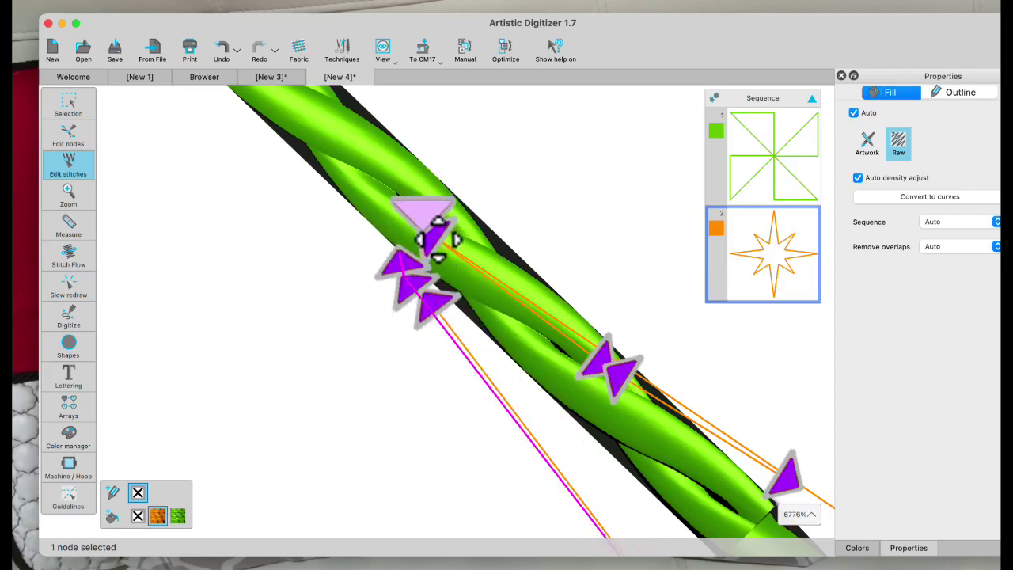
left_click_drag(439, 235, 414, 211)
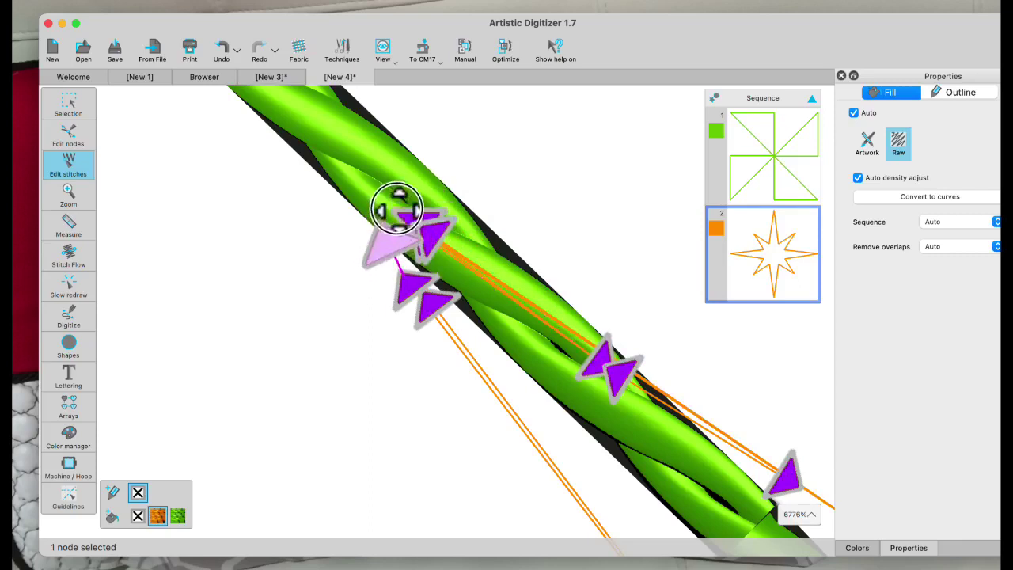
left_click_drag(412, 286, 414, 227)
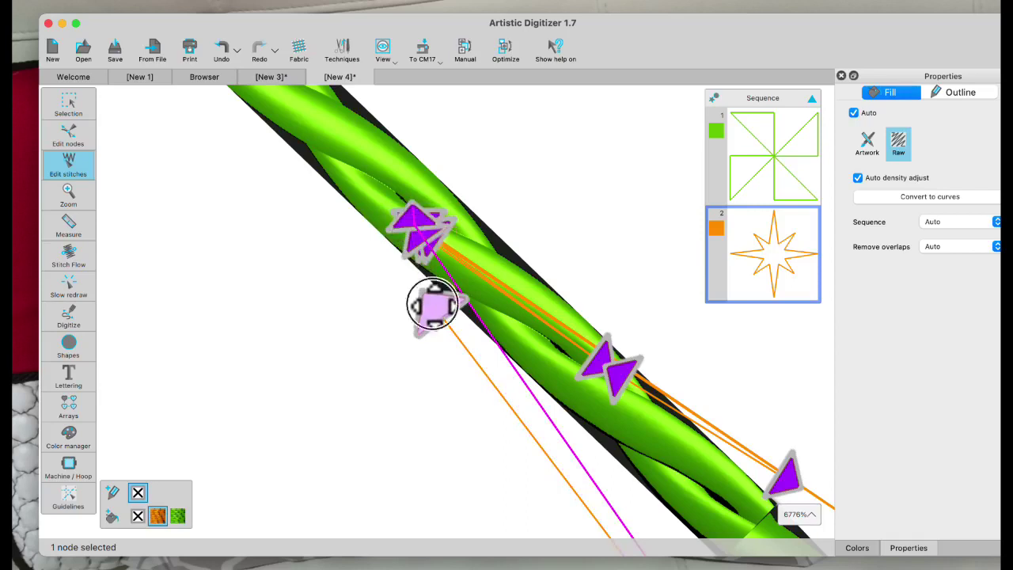
left_click_drag(433, 305, 431, 250)
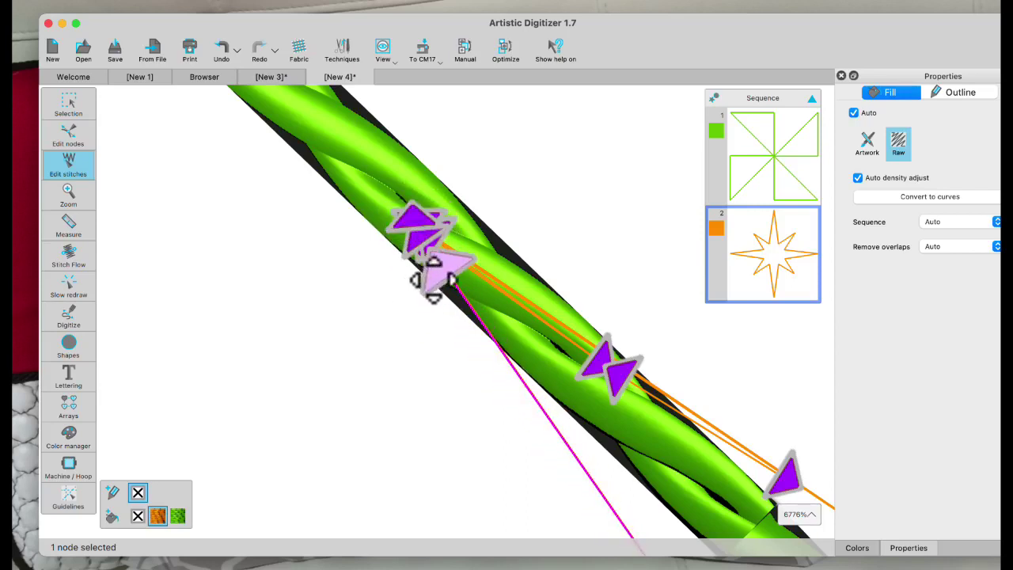
- Spread the overlapping nodes at the star's upper-left point apart and regroup them on the green line
left_click_drag(432, 281, 394, 353)
left_click(421, 255)
left_click_drag(419, 225, 376, 268)
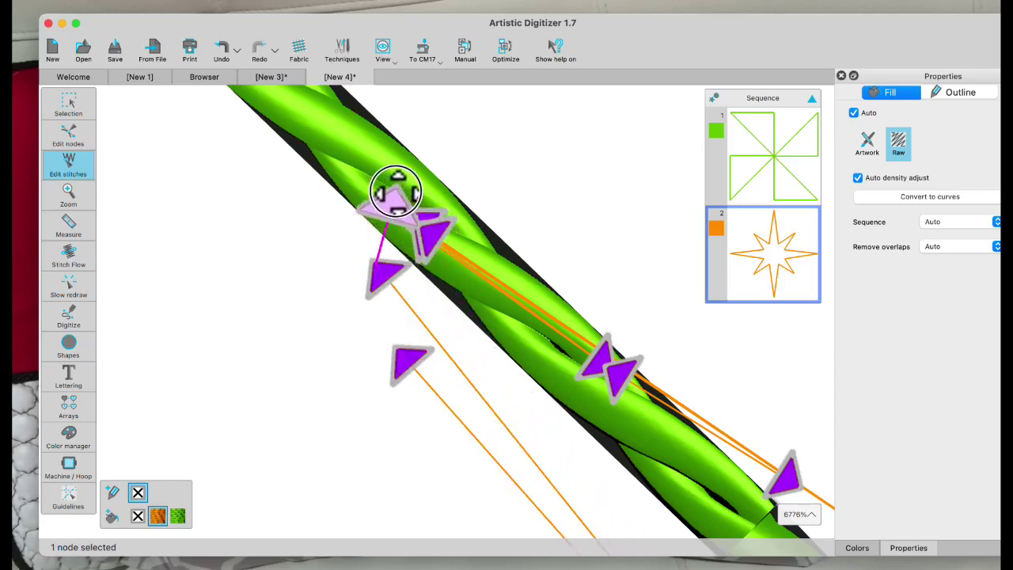
left_click_drag(393, 273, 399, 224)
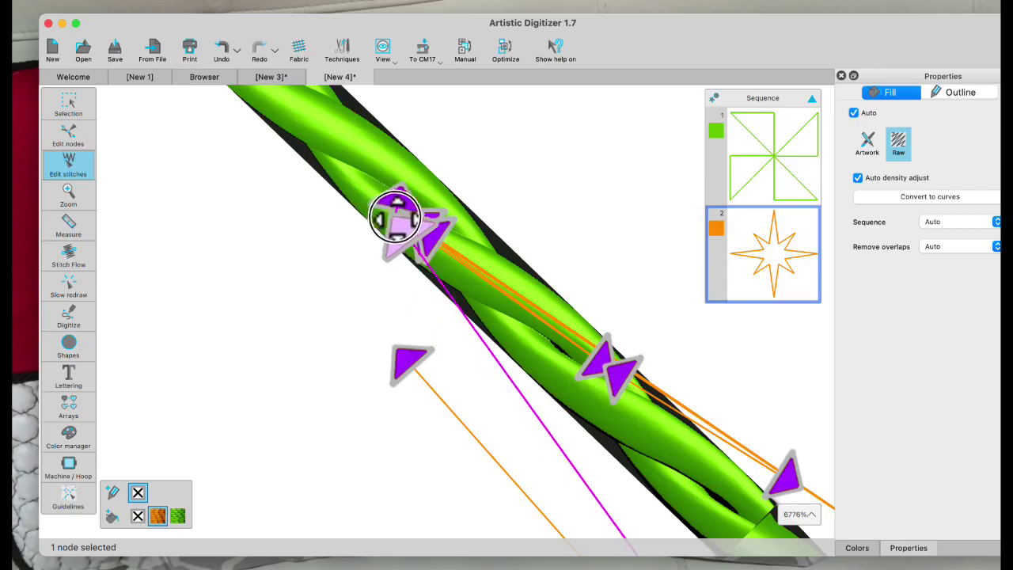
left_click_drag(408, 363, 407, 208)
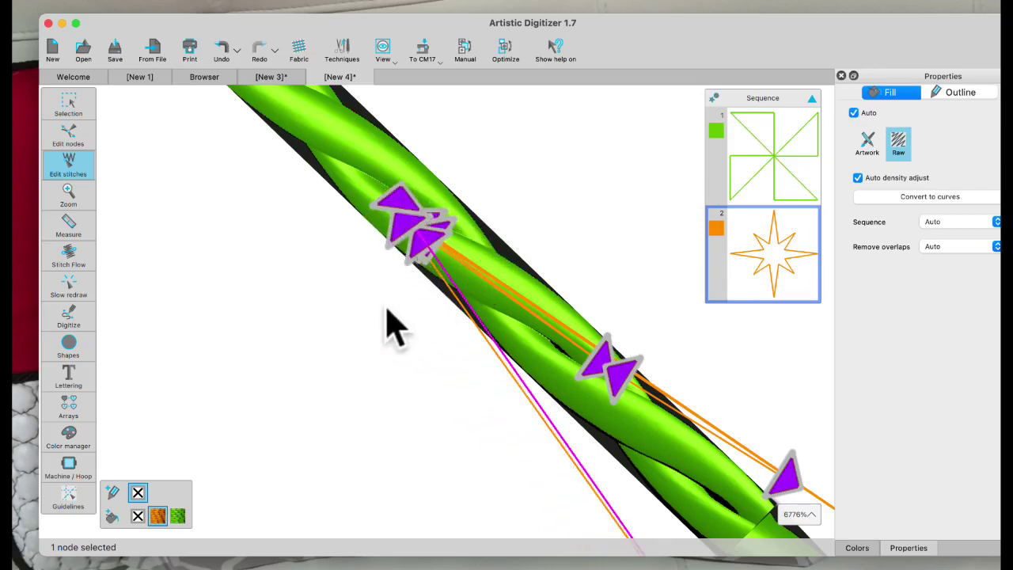
- Leave stitch editing and examine the cleaned-up star point and the whole star outline
scroll(396, 337, "down", 3)
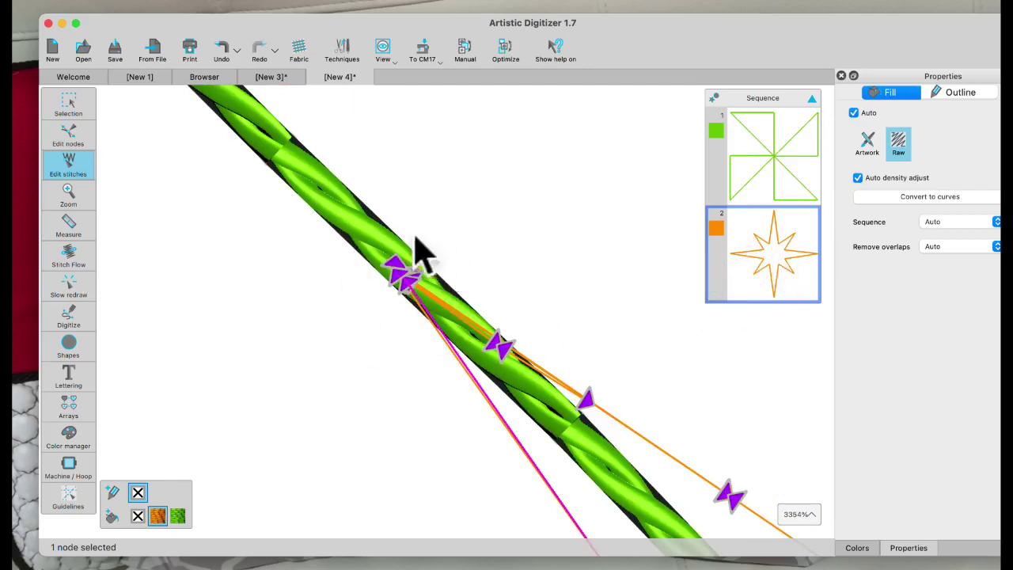
left_click(68, 103)
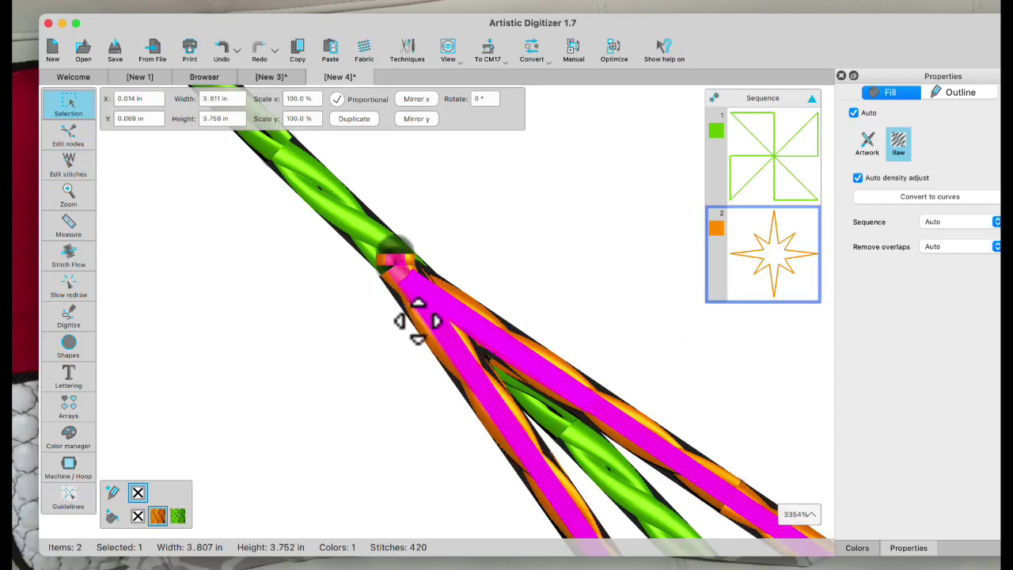
scroll(417, 320, "down", 10)
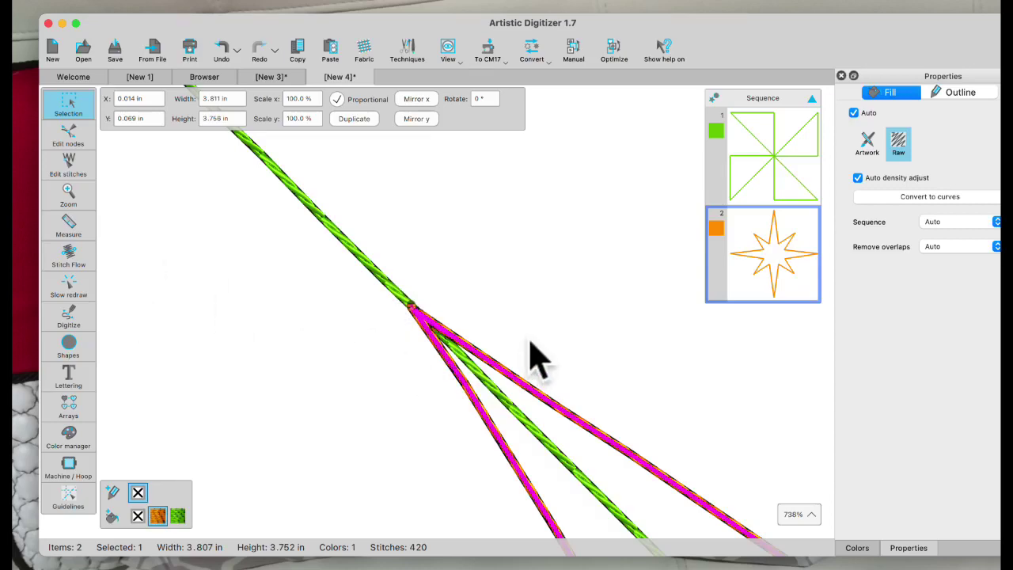
scroll(526, 348, "down", 2)
scroll(637, 388, "down", 8)
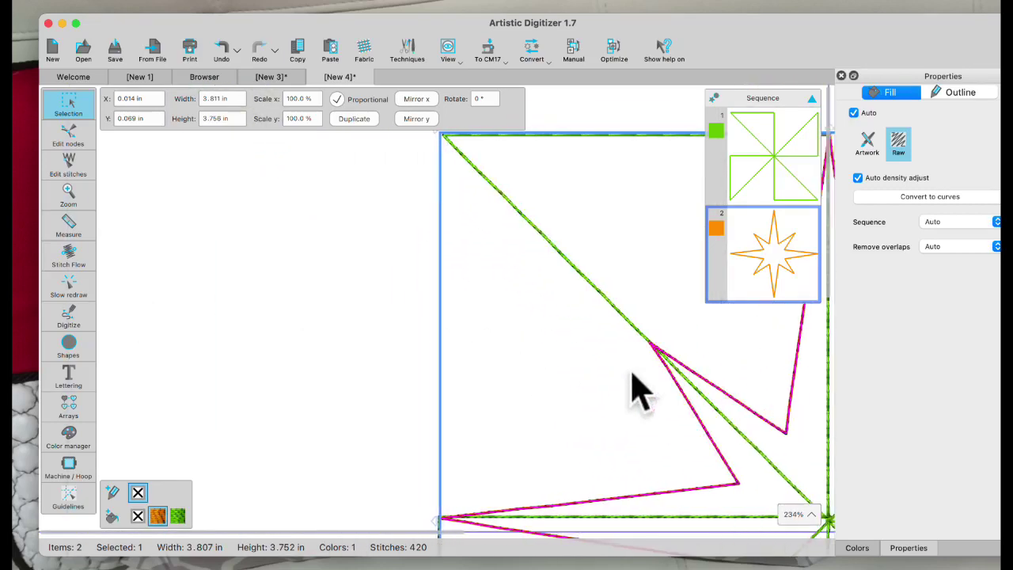
scroll(547, 384, "down", 1)
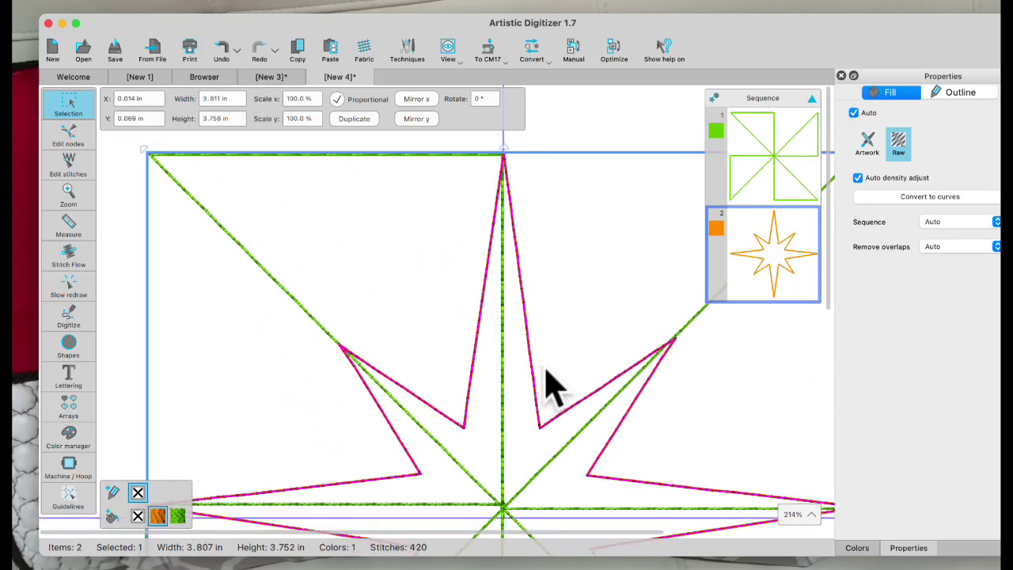
- Simulate the star's stitch-out with Slow redraw through to the end, then return to object selection
left_click(68, 285)
left_click_drag(496, 500, 575, 506)
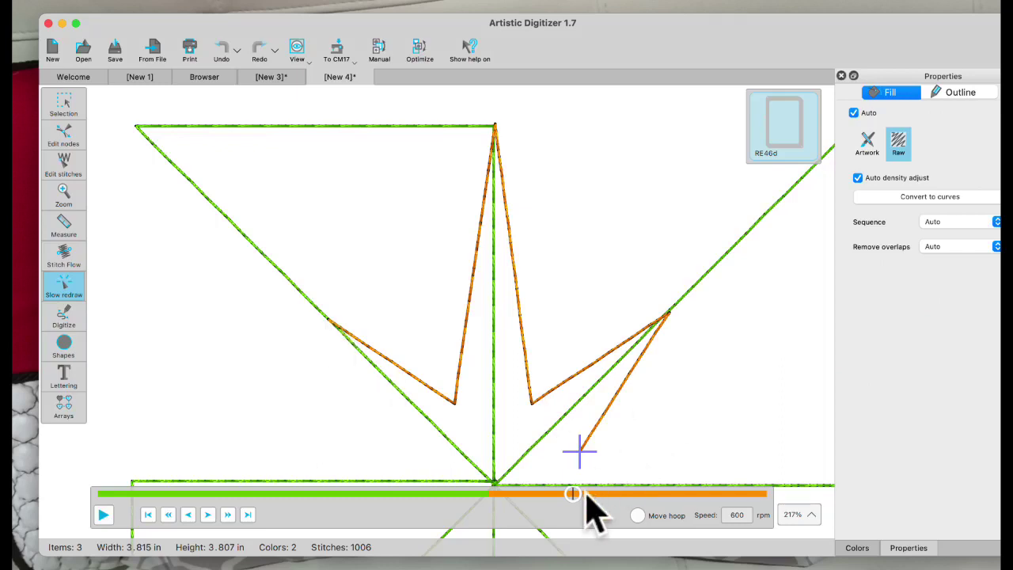
left_click_drag(575, 495, 763, 496)
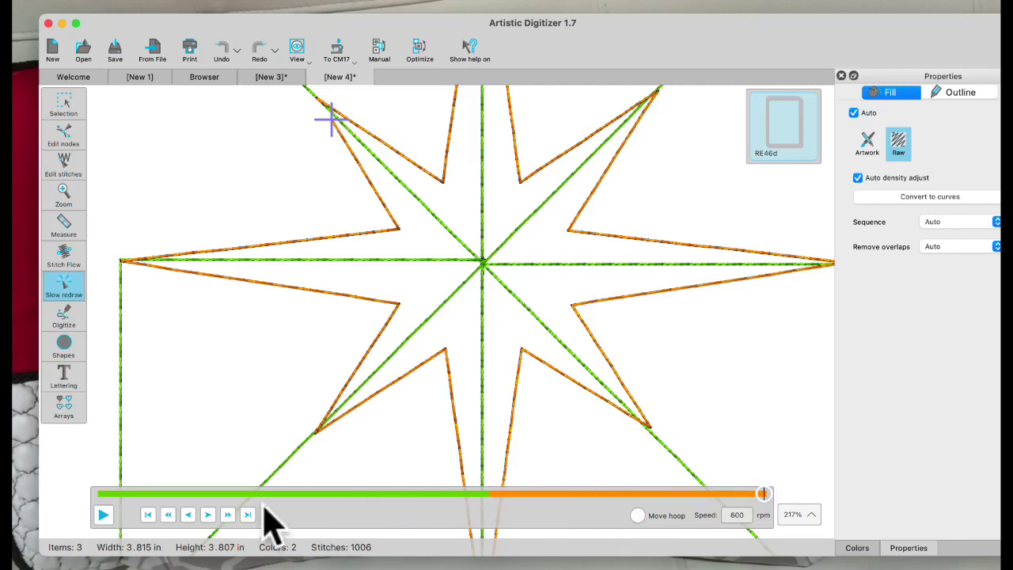
left_click(102, 515)
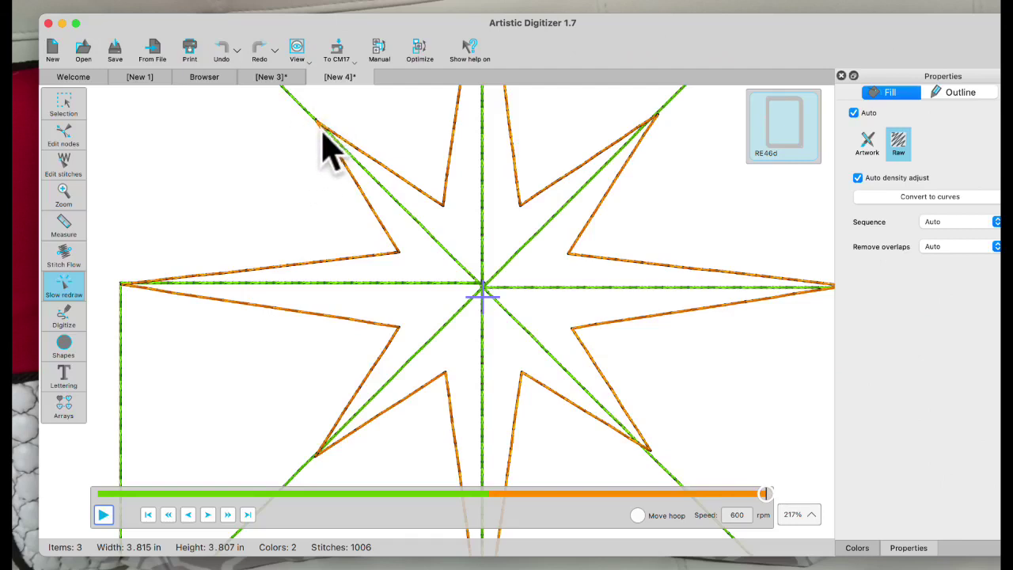
left_click(64, 103)
left_click(79, 98)
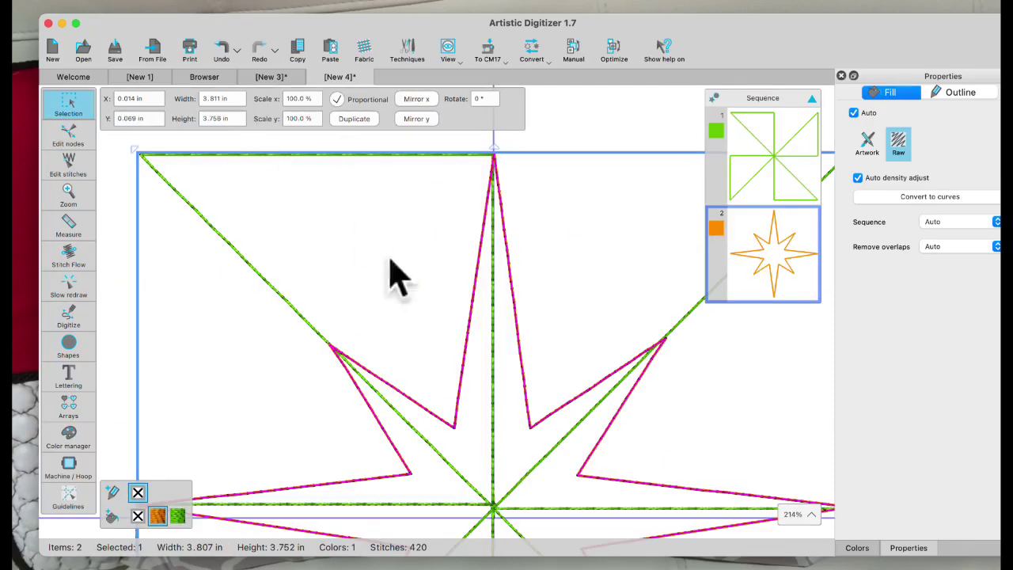
- Reopen the star for stitch editing and bring up the node options at its upper-left point
left_click(69, 163)
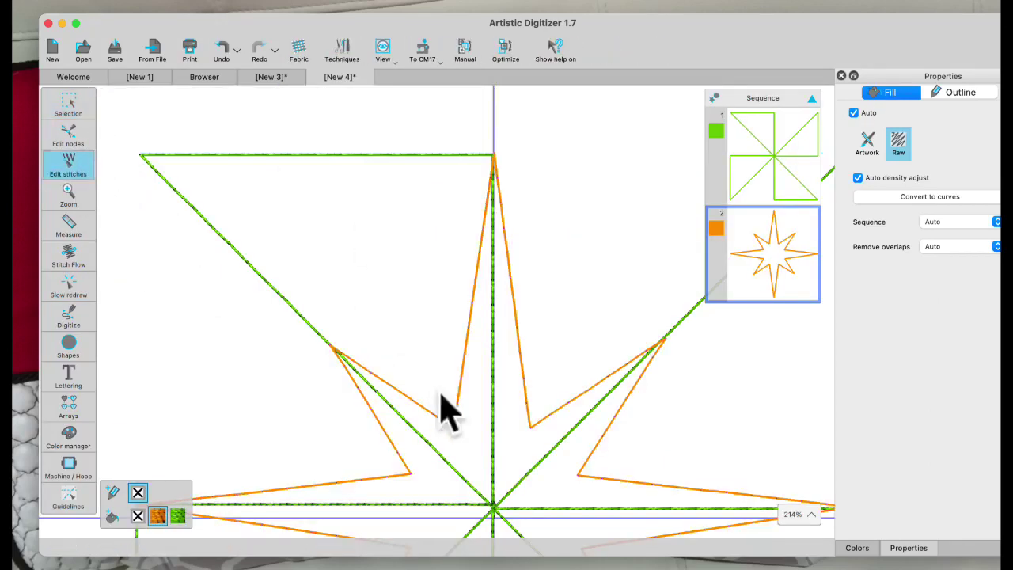
scroll(368, 416, "up", 10)
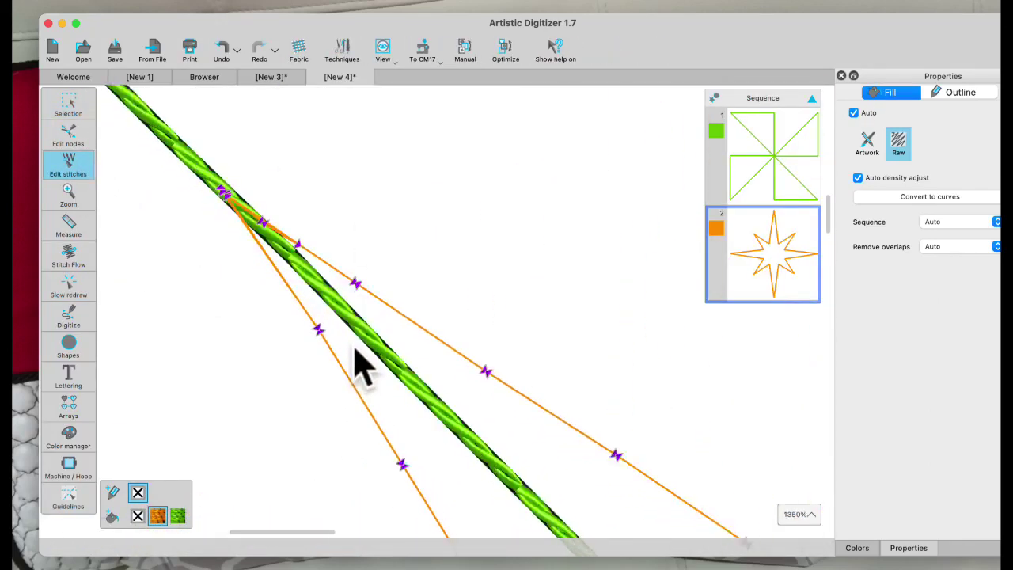
scroll(361, 366, "up", 3)
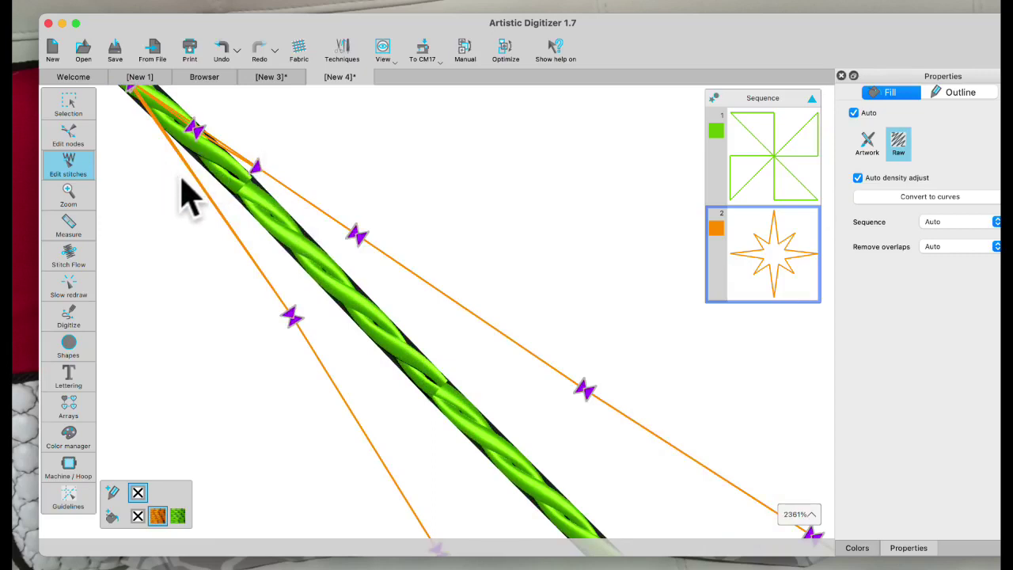
scroll(182, 198, "up", 5)
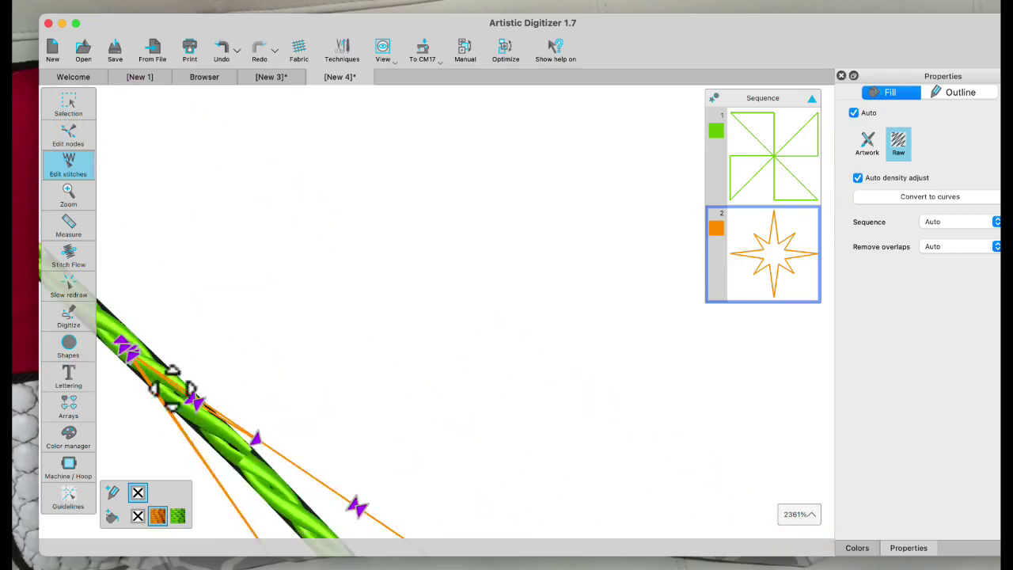
right_click(132, 356)
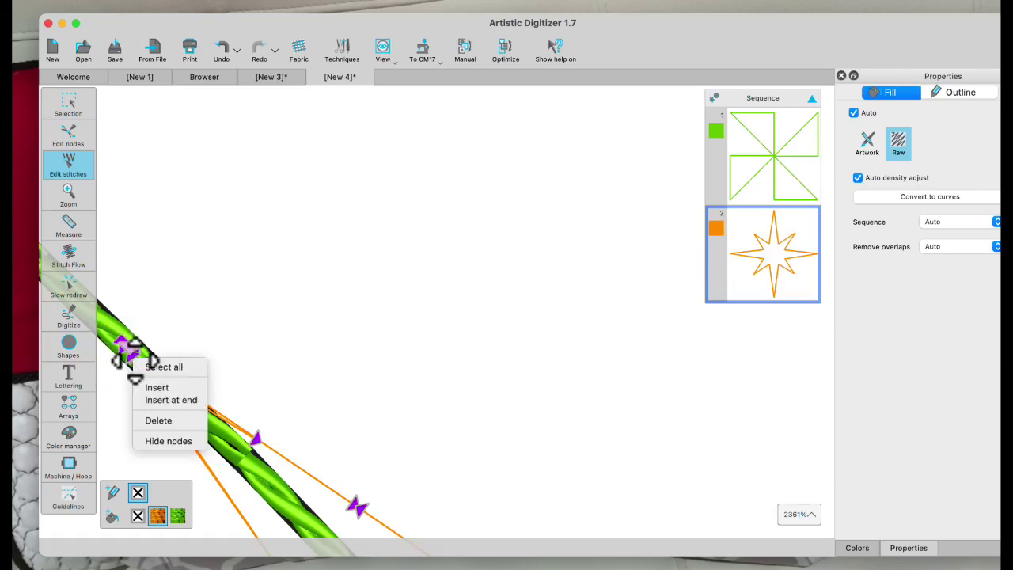
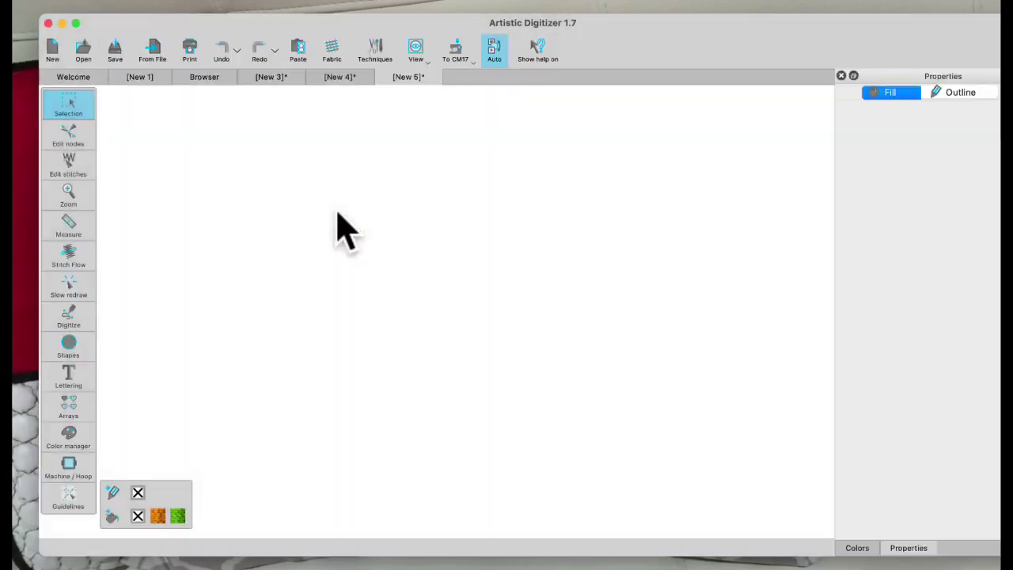
- Draw a short line about 0.08 in wide and high across the moon's edge beside the star's point with the Outline shape tool
scroll(419, 269, "up", 10)
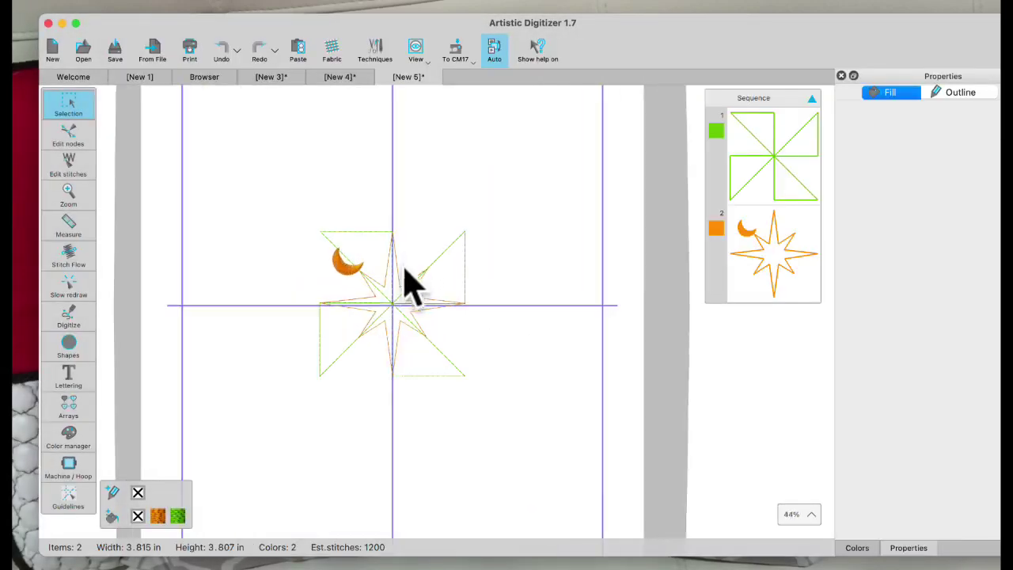
scroll(312, 328, "up", 1)
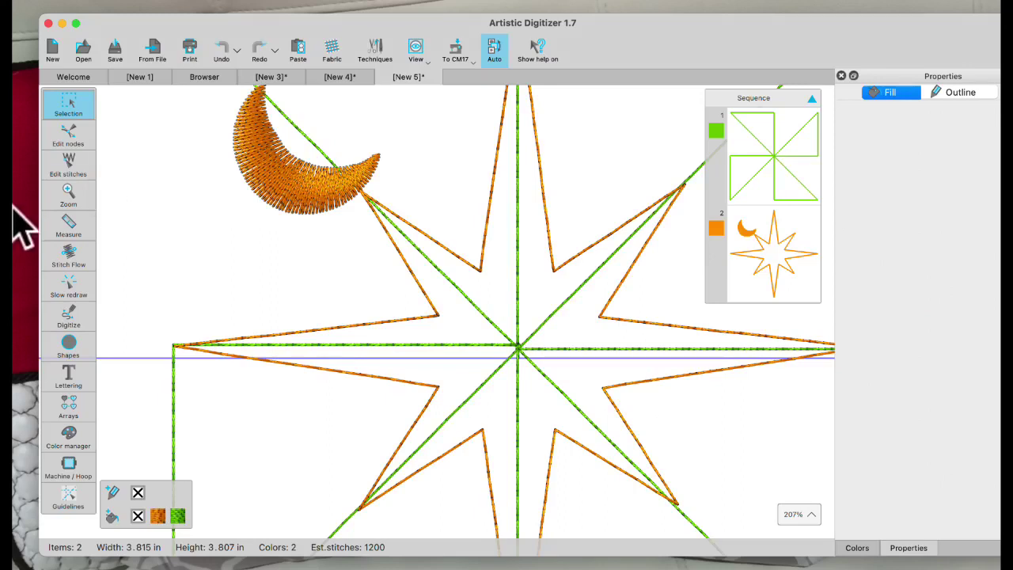
left_click(69, 319)
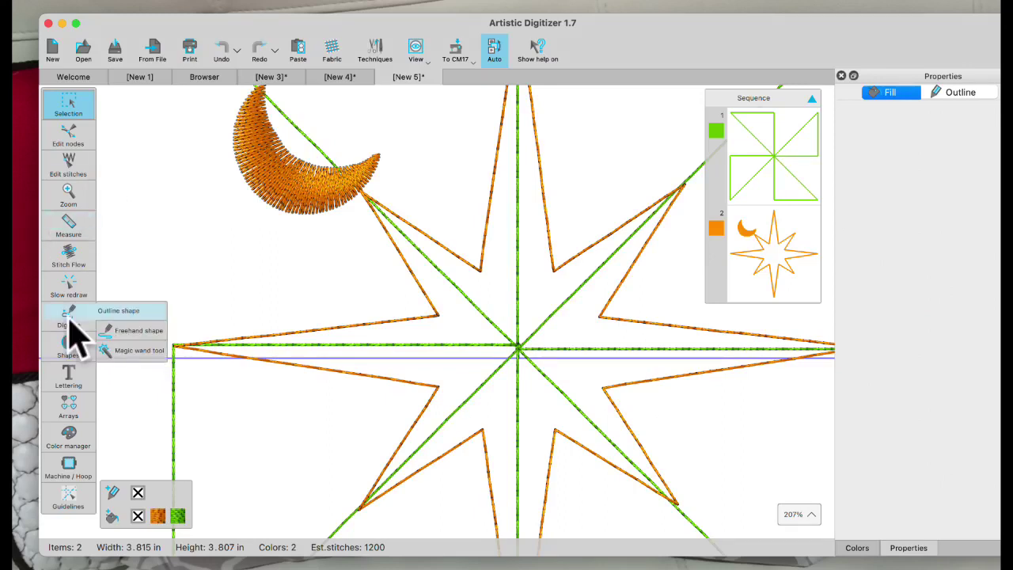
left_click(111, 311)
scroll(358, 230, "up", 8)
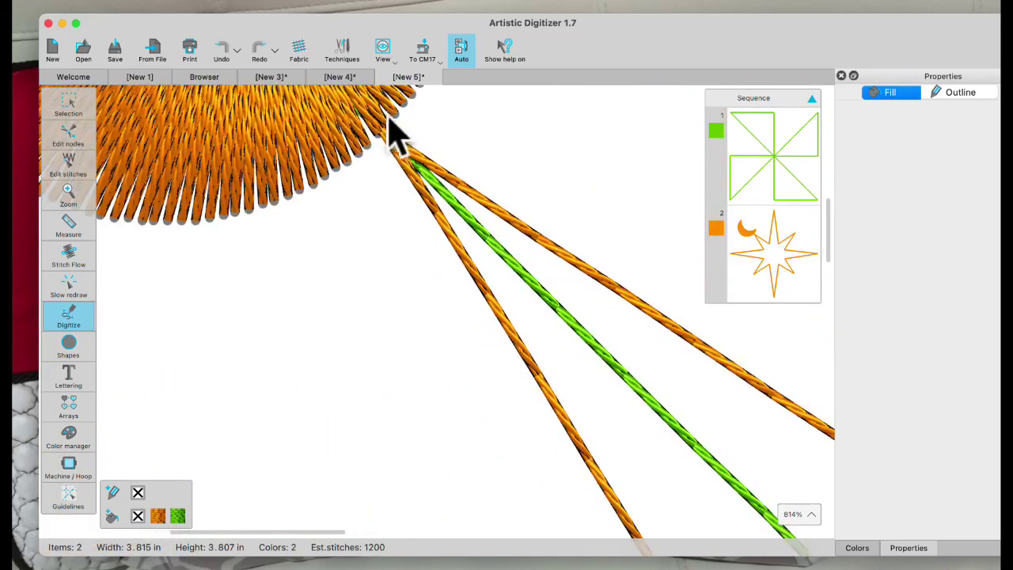
scroll(400, 123, "up", 2)
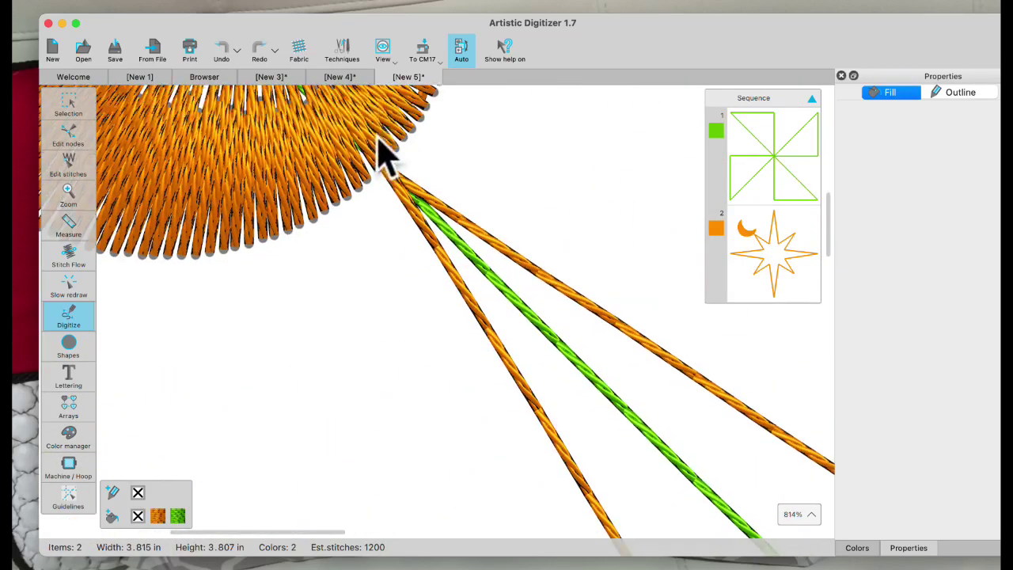
left_click(382, 128)
left_click_drag(381, 128, 336, 179)
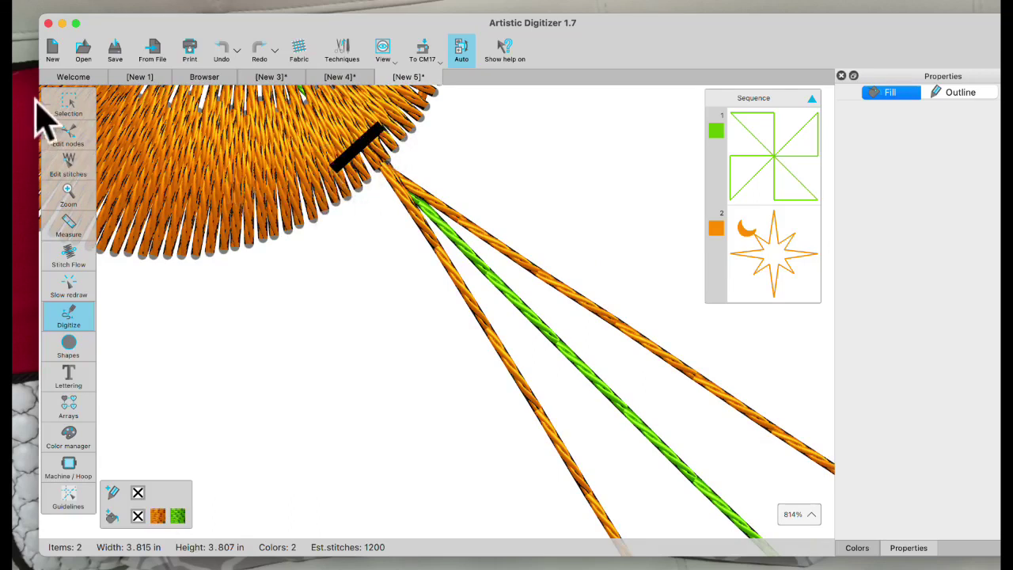
left_click(66, 105)
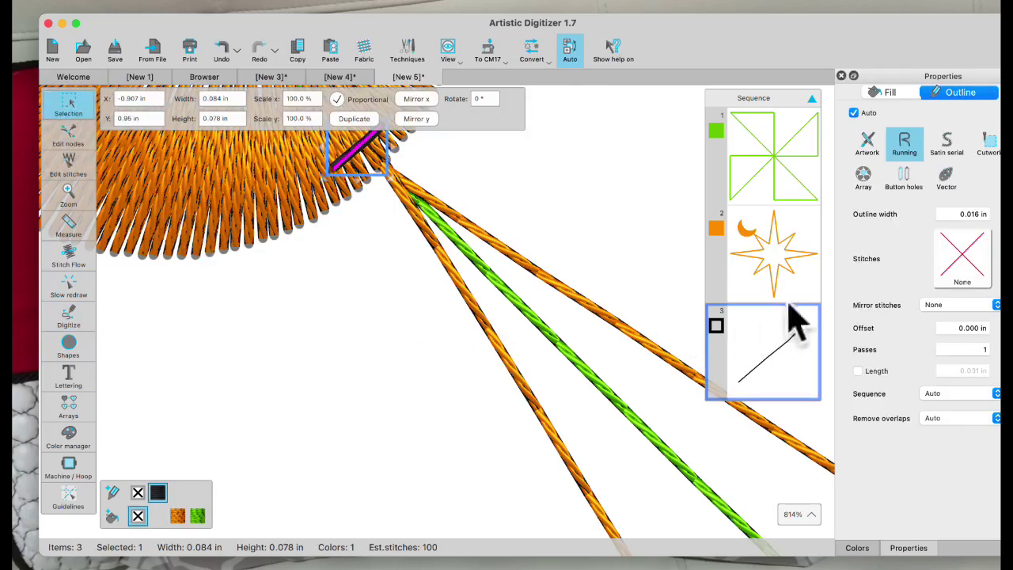
- Cut the orange moon-and-star object along the short line with the Knife command
left_click(764, 272, "shift")
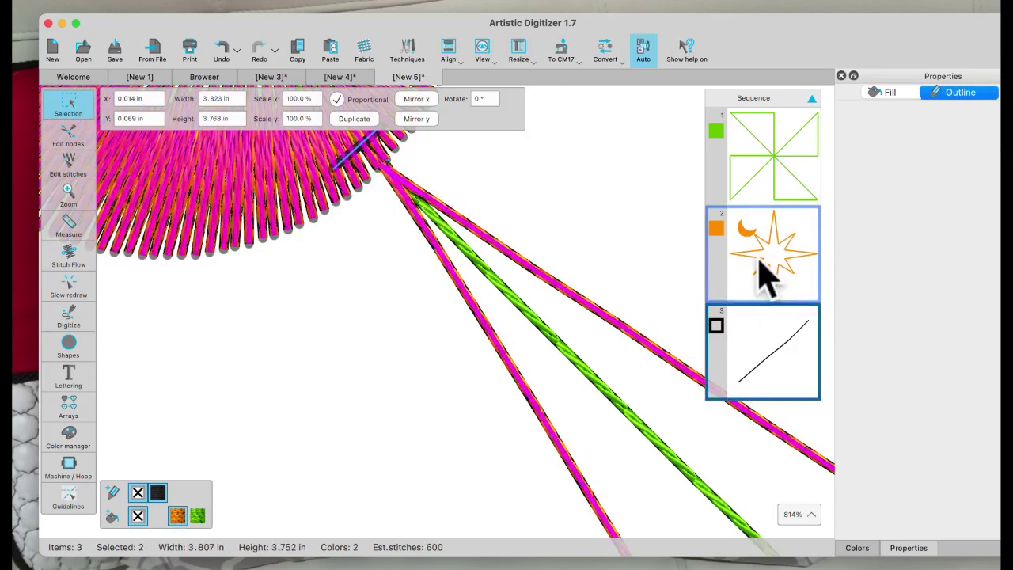
right_click(352, 212)
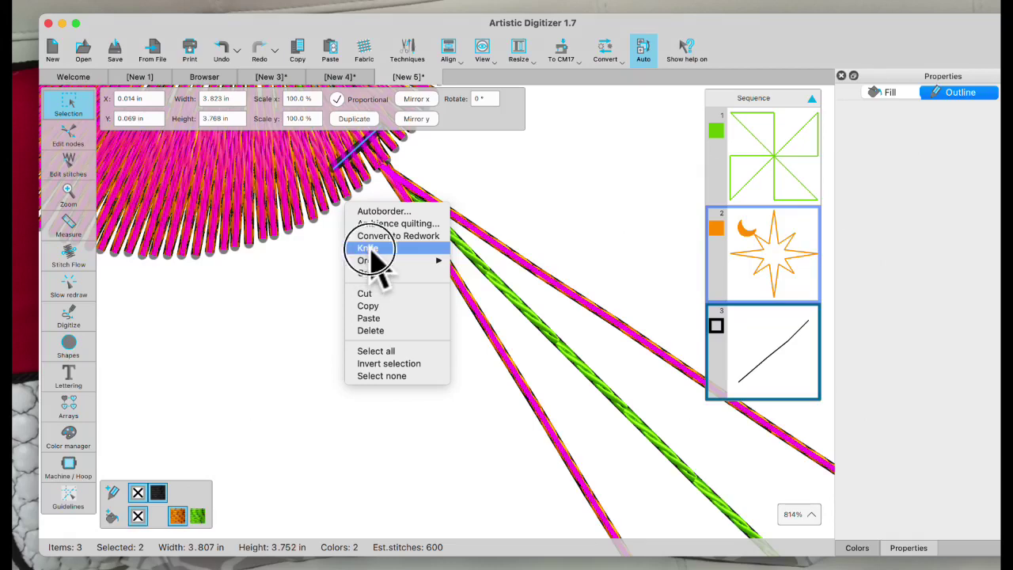
left_click(368, 249)
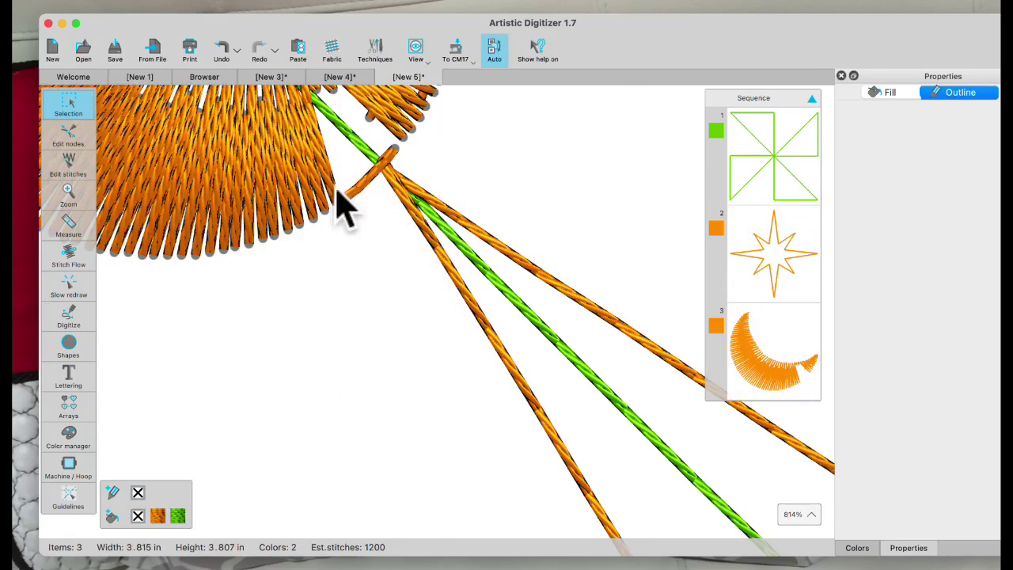
- Delete the moon piece that was cut away from the star
left_click(766, 373)
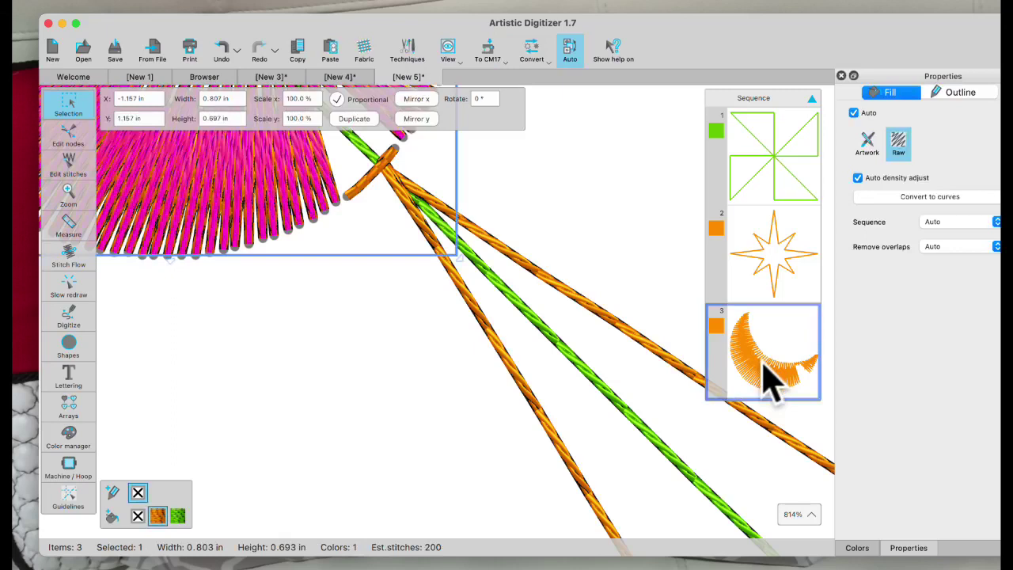
key("Delete")
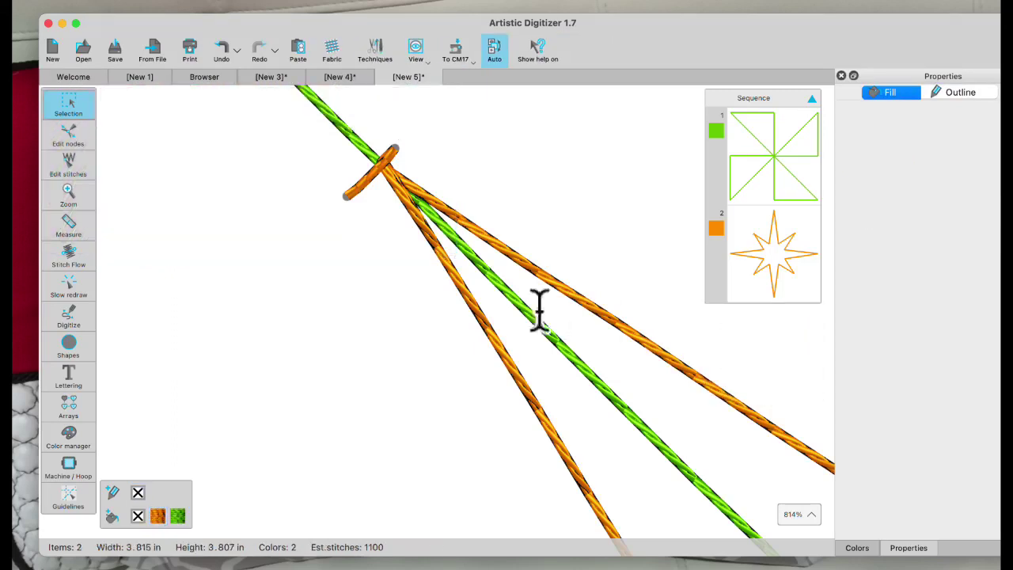
- Edit the star's stitches at its upper-left point, bringing the leftover crosswise moon stitch points into the tip
scroll(395, 222, "up", 5)
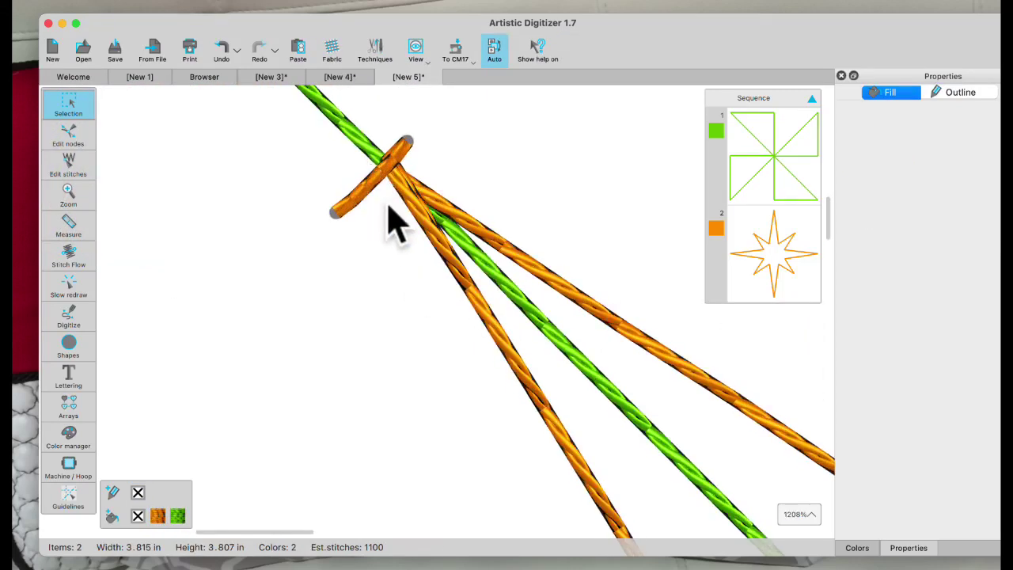
scroll(379, 209, "up", 1)
left_click(344, 172)
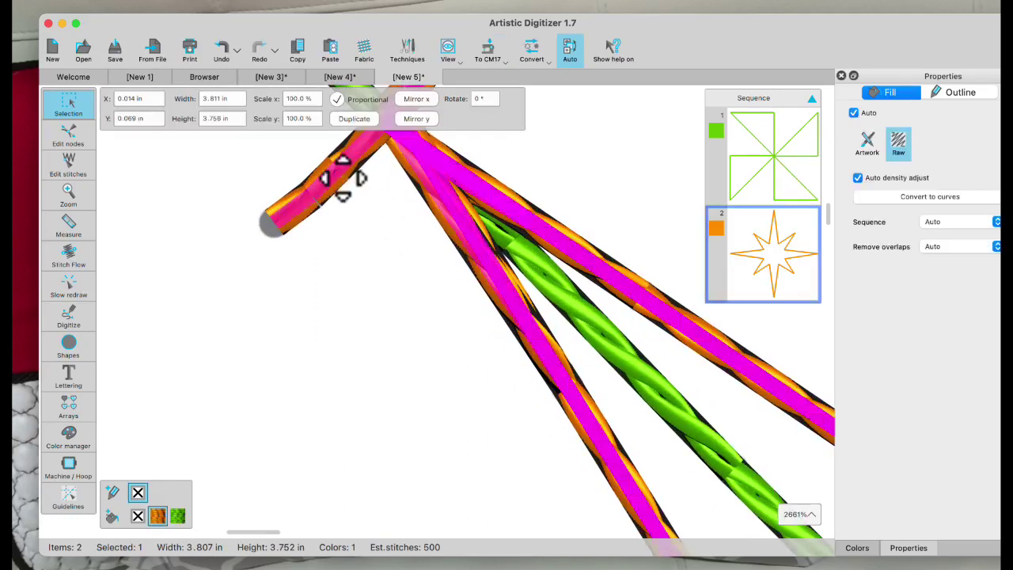
scroll(373, 212, "up", 2)
scroll(389, 252, "up", 1)
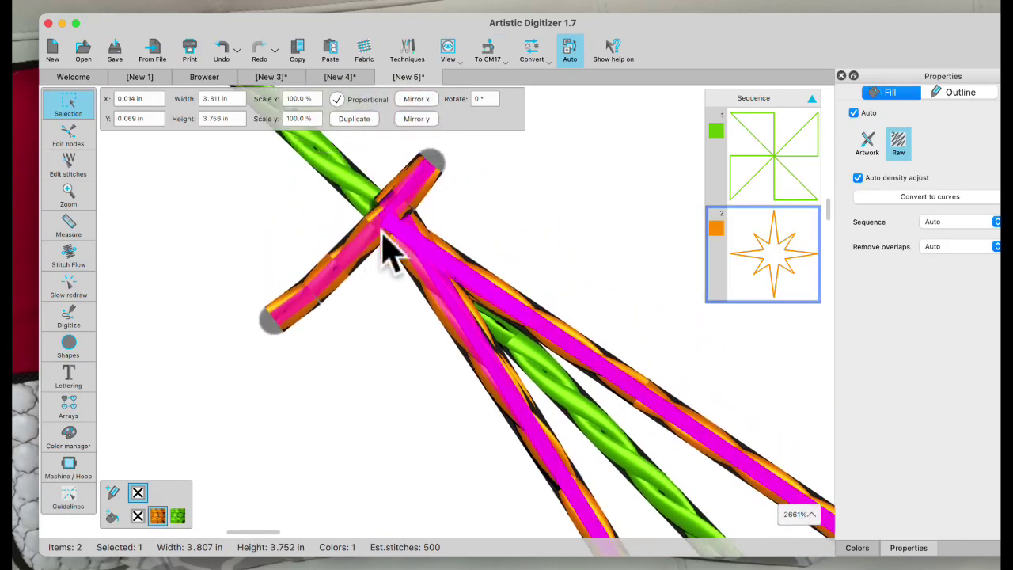
left_click(71, 158)
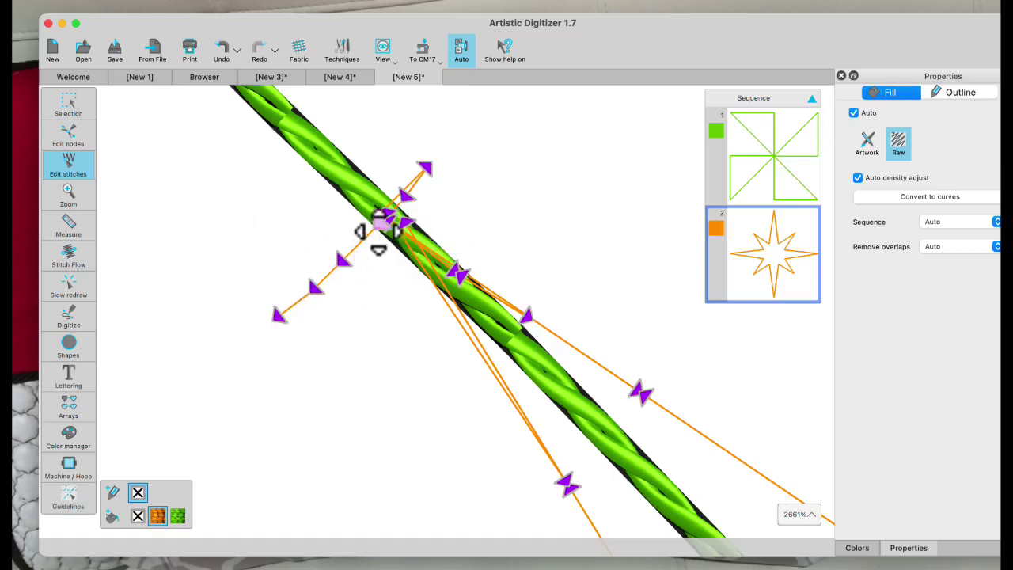
left_click_drag(378, 224, 290, 181)
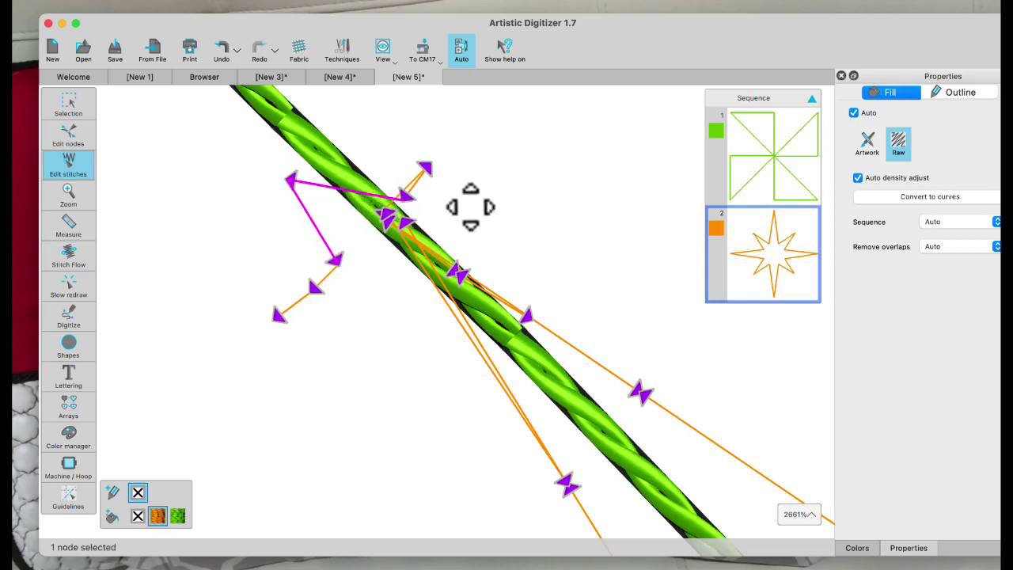
left_click_drag(412, 198, 391, 125)
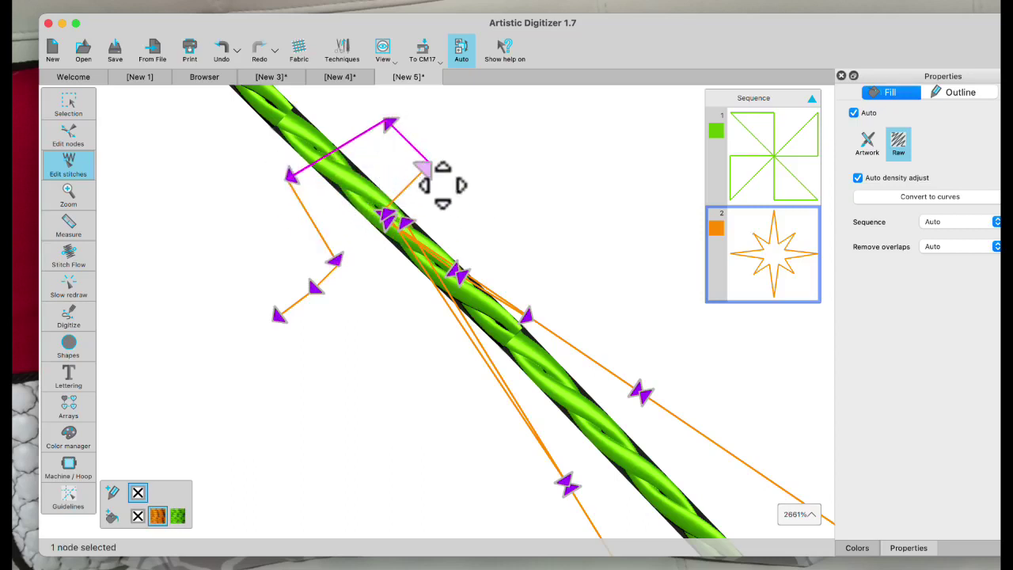
left_click_drag(422, 169, 334, 184)
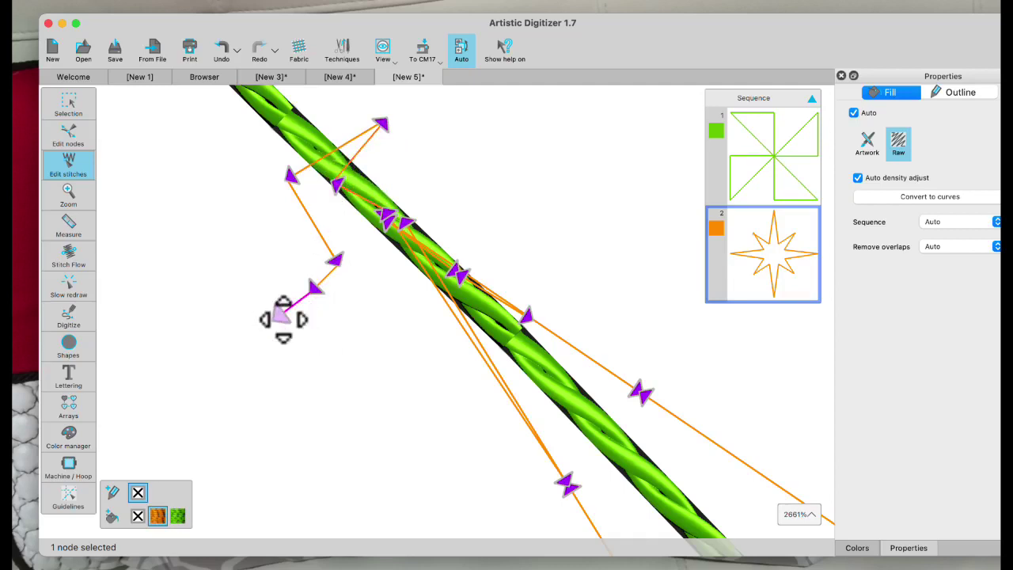
left_click_drag(283, 319, 387, 218)
left_click(290, 177)
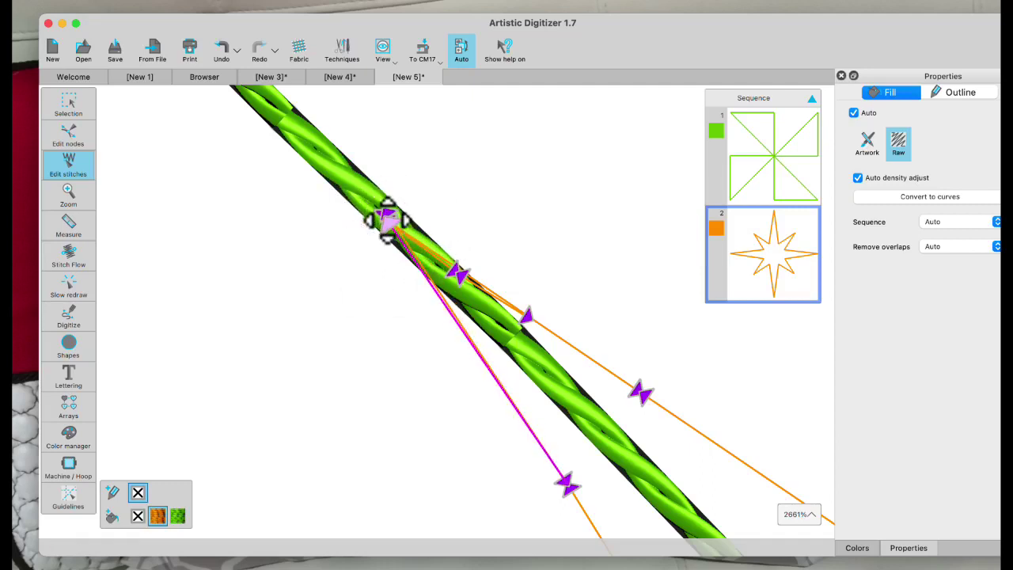
right_click(388, 219)
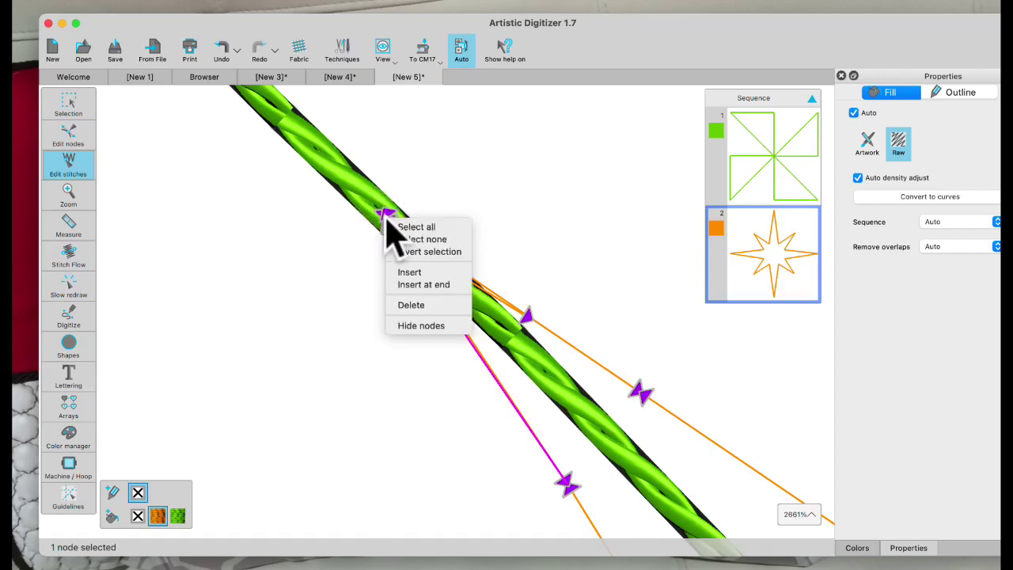
left_click(400, 287)
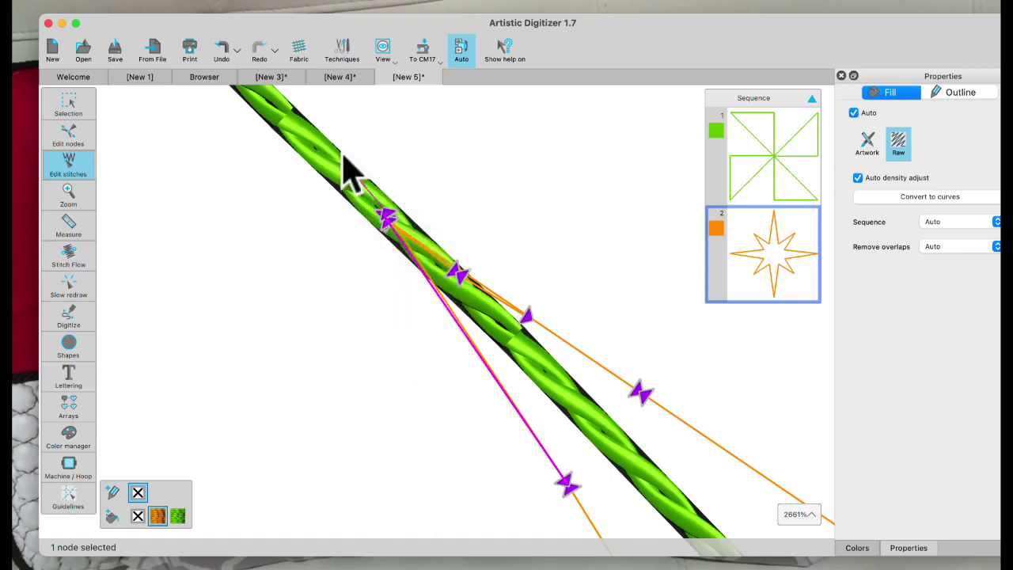
left_click(346, 218)
left_click(354, 232)
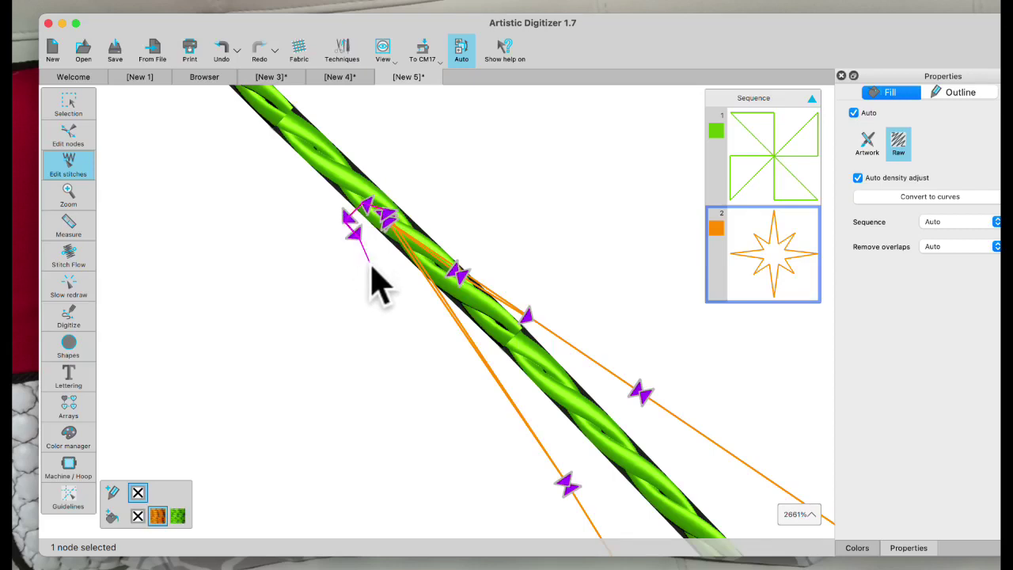
key("Escape")
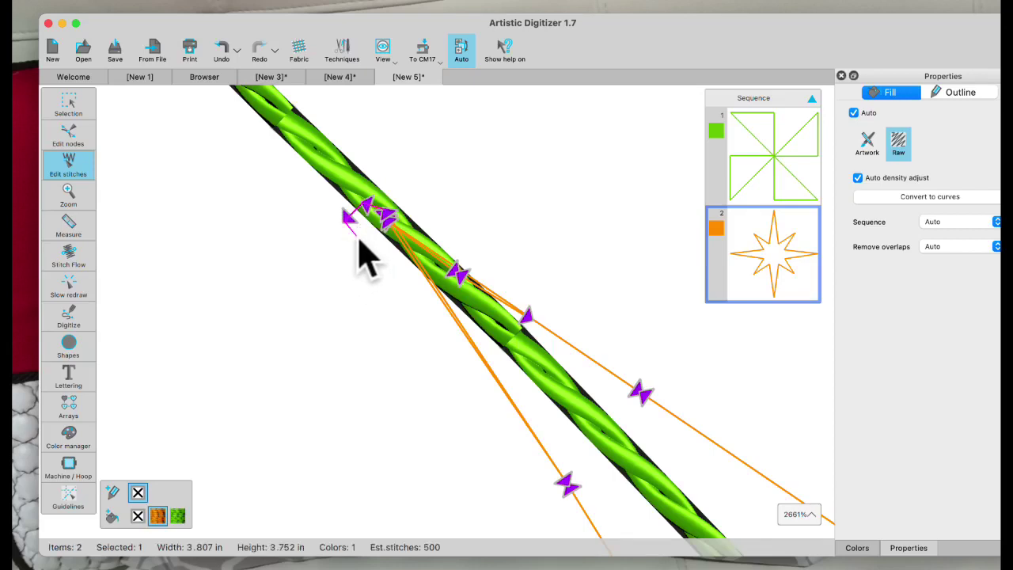
left_click(376, 198)
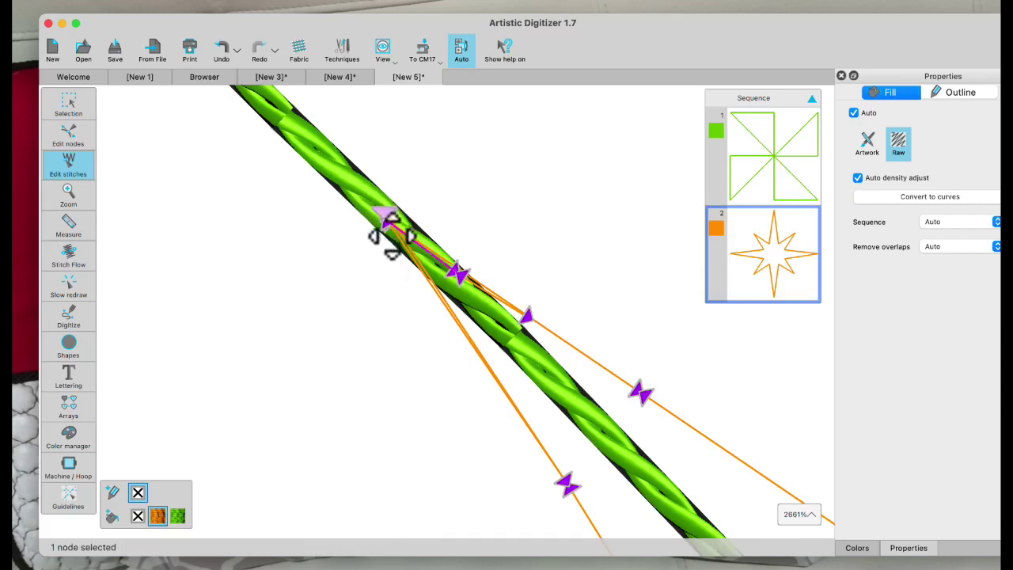
- Insert short tie-off stitches at the end of the star's stitching, close around its upper-left tip, and return to rectangle selection
mouse_move(385, 216)
left_mouse_down()
mouse_move(405, 197)
mouse_move(383, 216)
left_mouse_up()
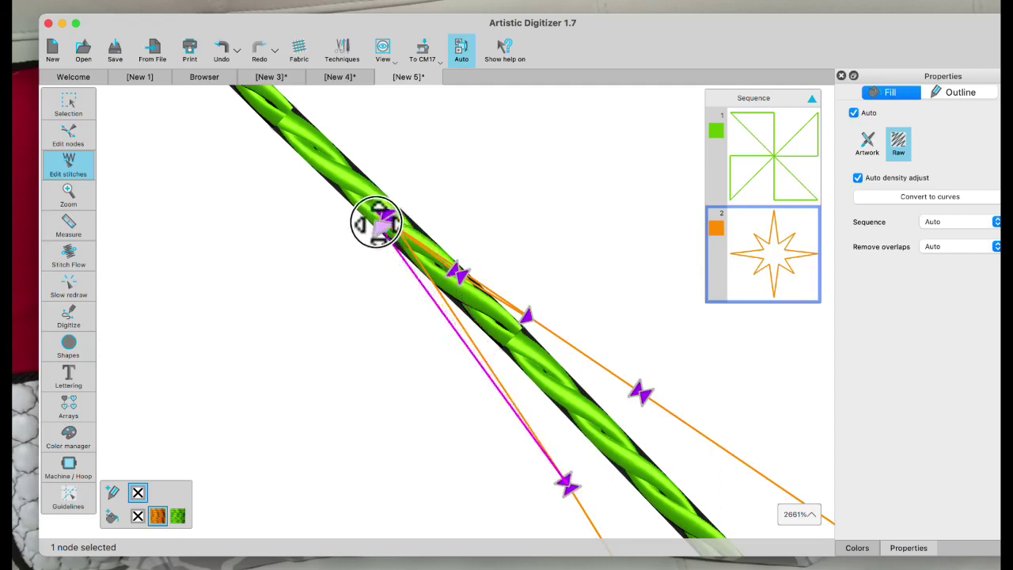
right_click(382, 216)
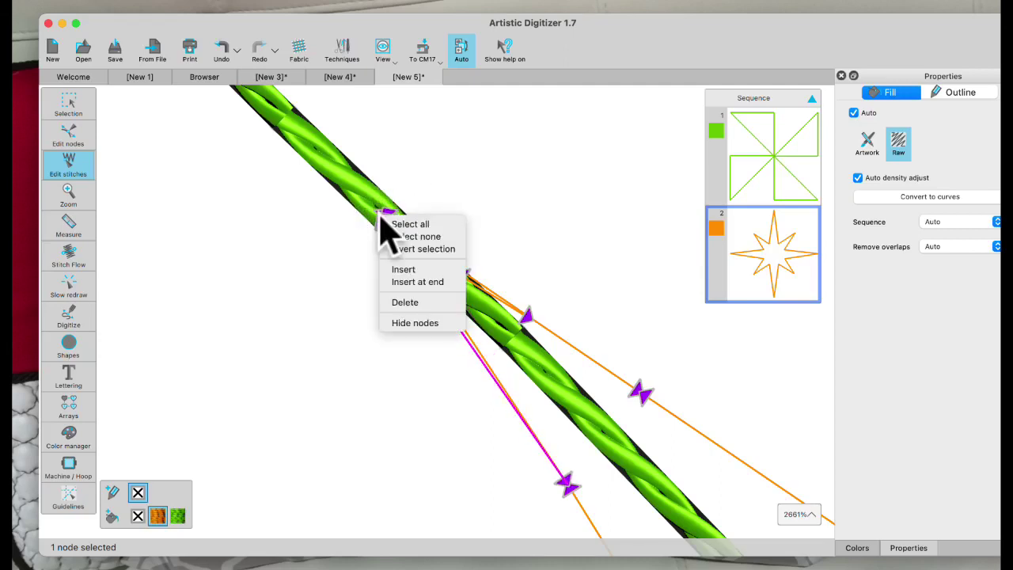
left_click(411, 283)
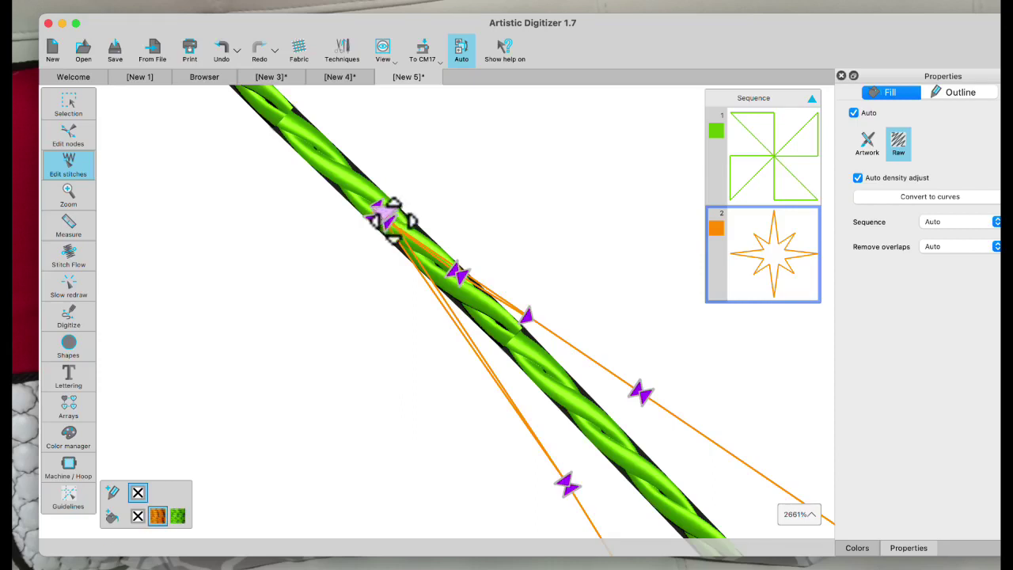
left_click(68, 103)
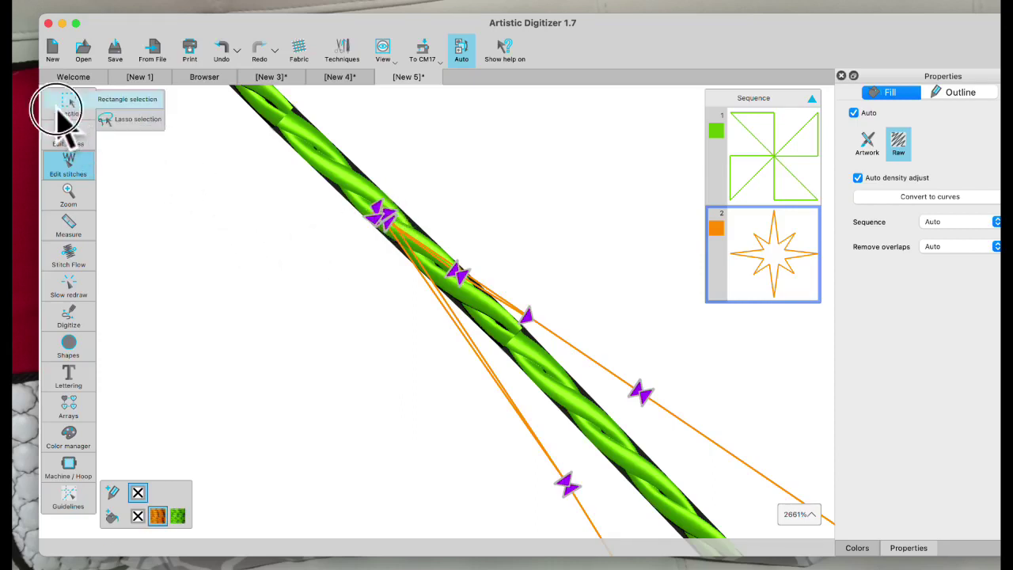
left_click(110, 98)
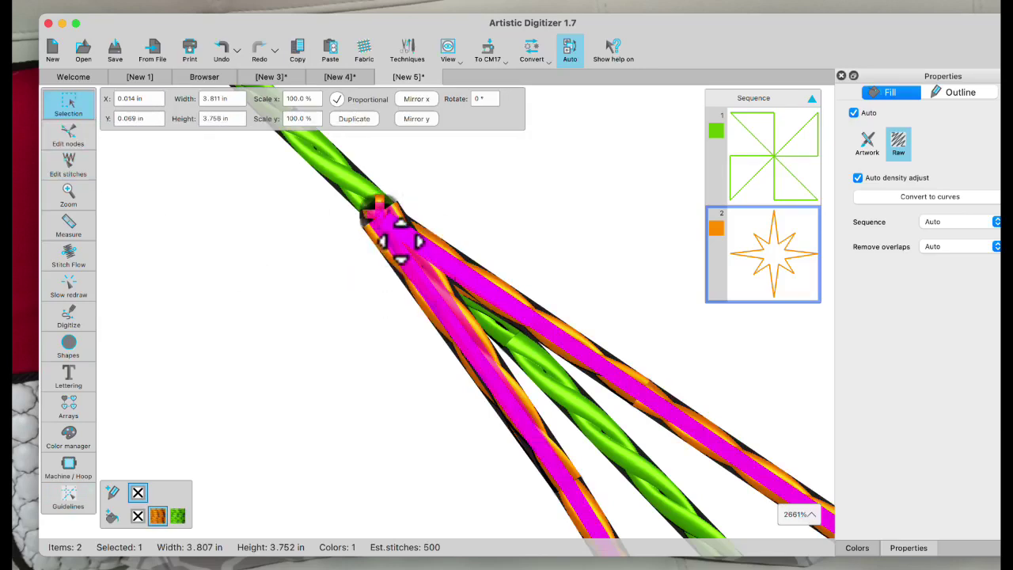
- Examine the star's left, upper-left and top points and the stitch points along their edges in stitch editing
scroll(387, 229, "down", 10)
scroll(396, 236, "down", 8)
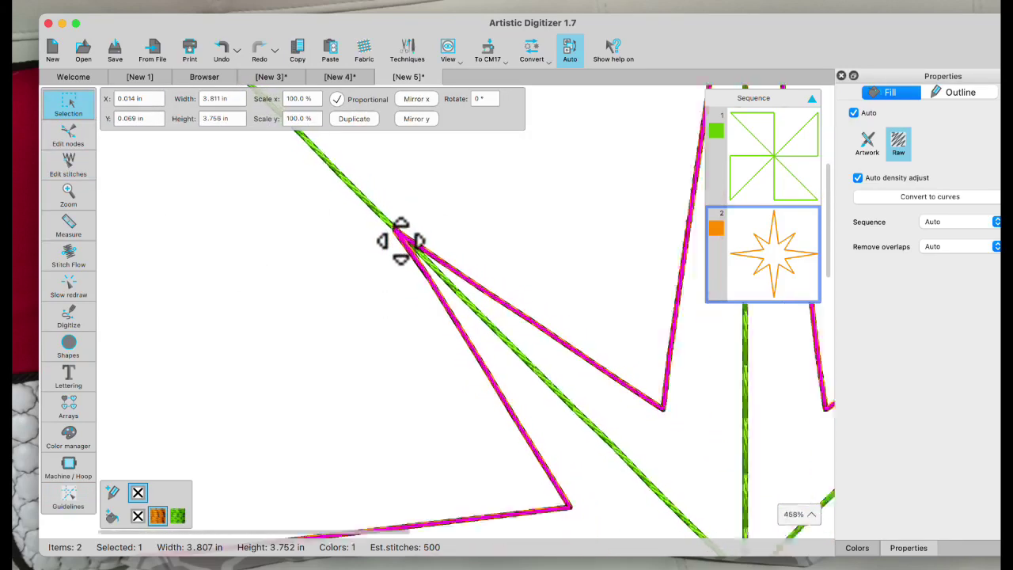
scroll(267, 413, "down", 5)
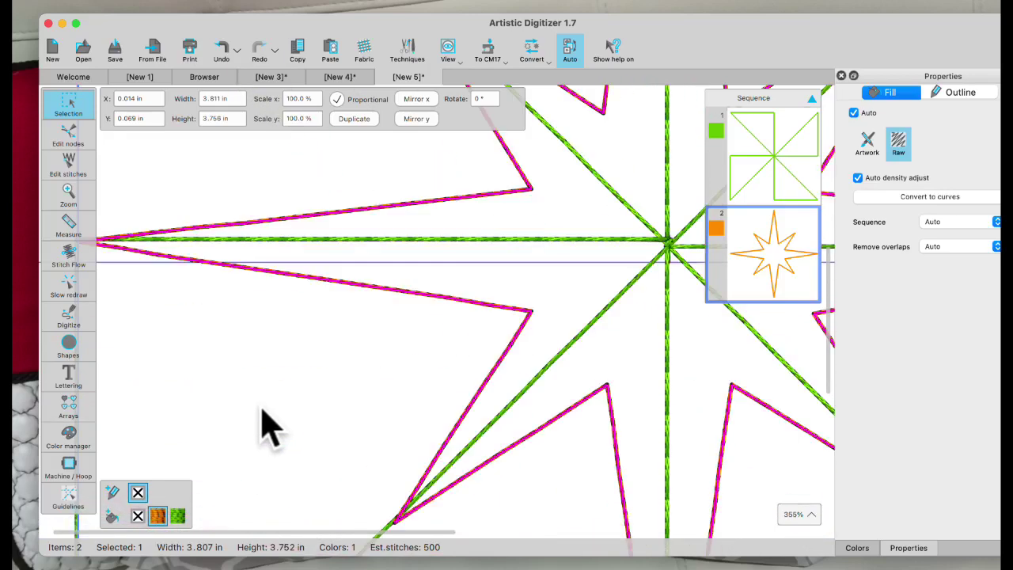
scroll(136, 248, "left", 2)
scroll(139, 252, "left", 3)
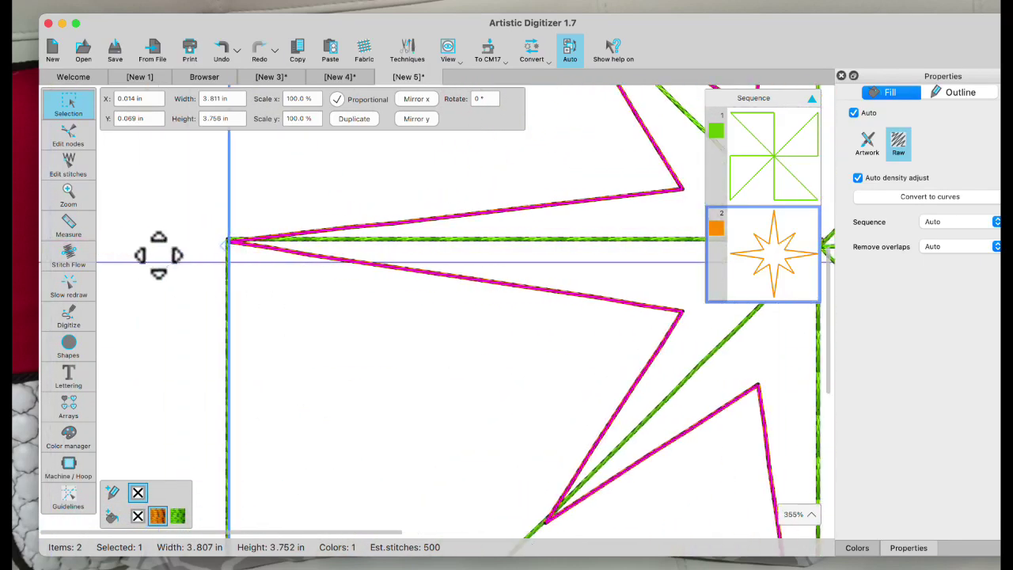
left_click(68, 168)
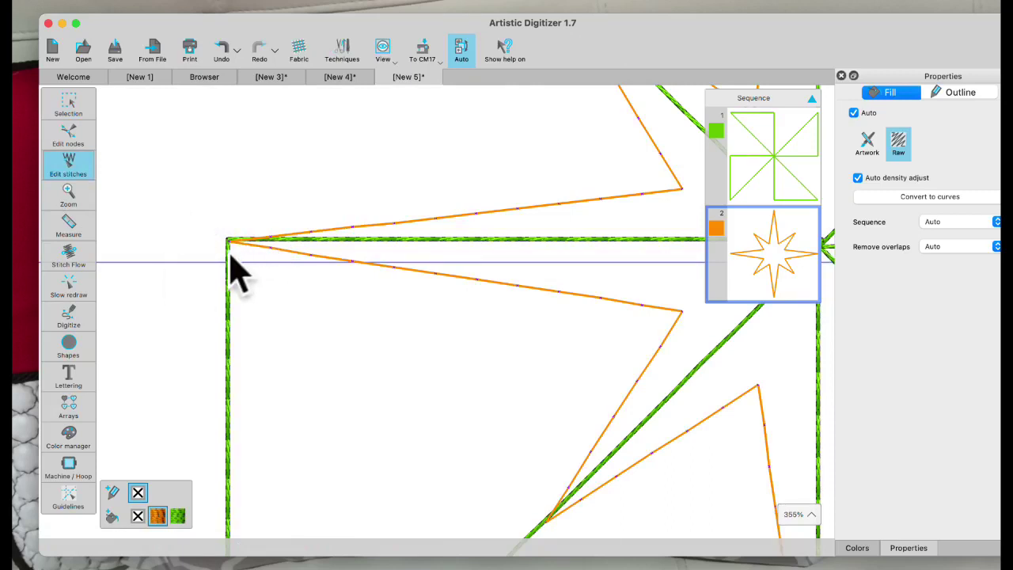
scroll(235, 272, "up", 3)
scroll(238, 269, "up", 7)
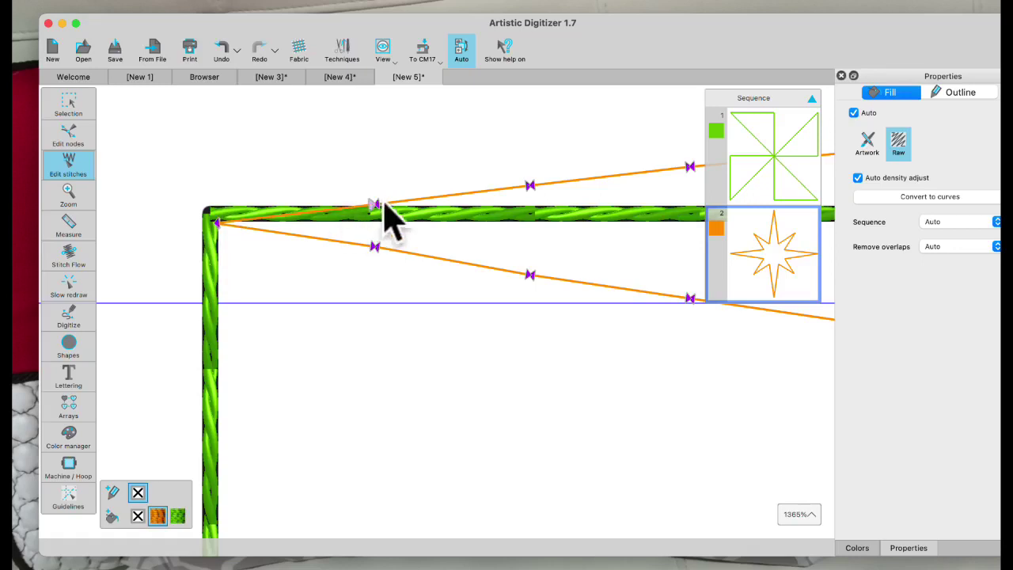
scroll(388, 204, "left", 2)
scroll(387, 204, "right", 10)
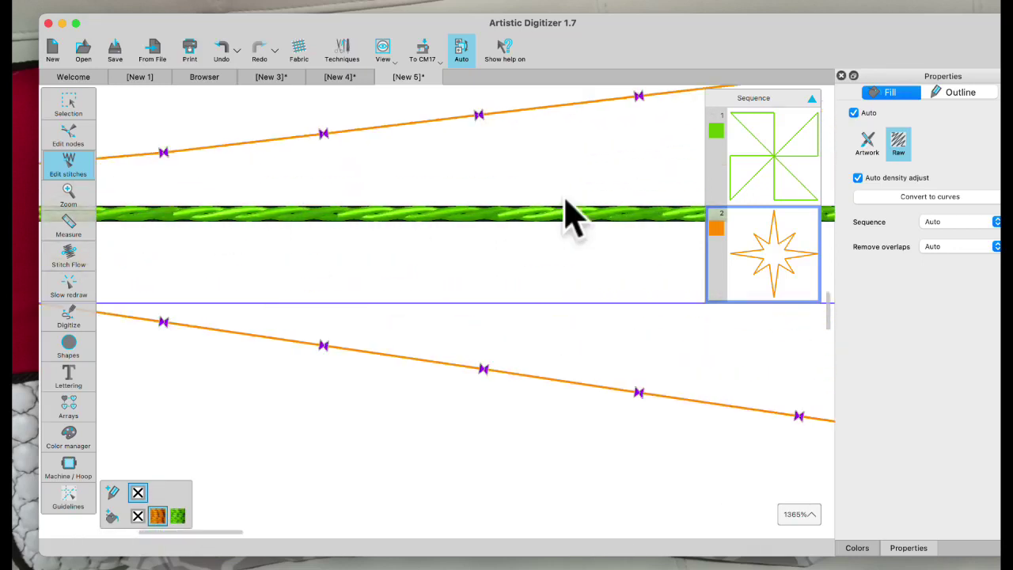
scroll(525, 245, "down", 6)
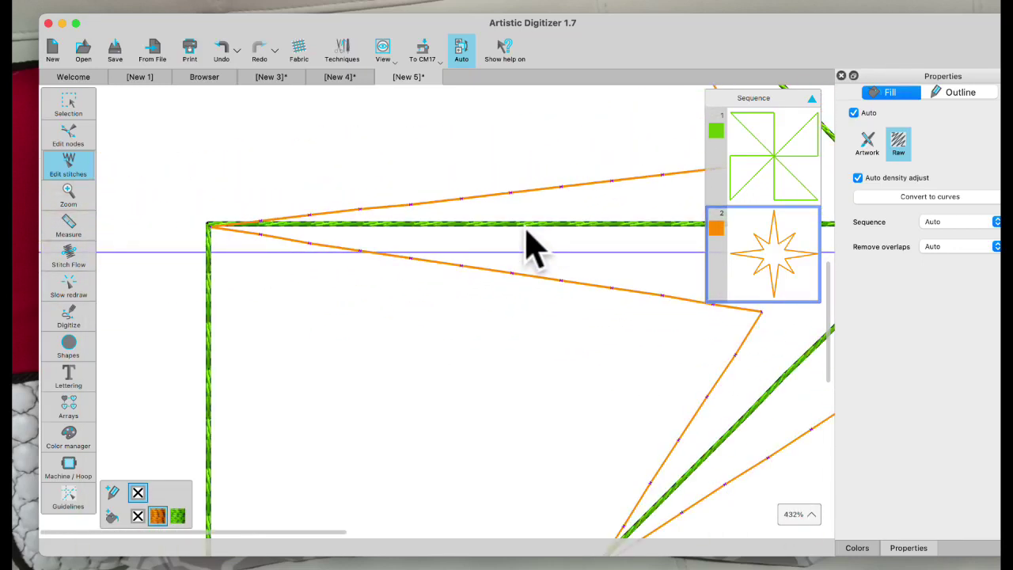
scroll(531, 247, "left", 3)
scroll(530, 247, "right", 10)
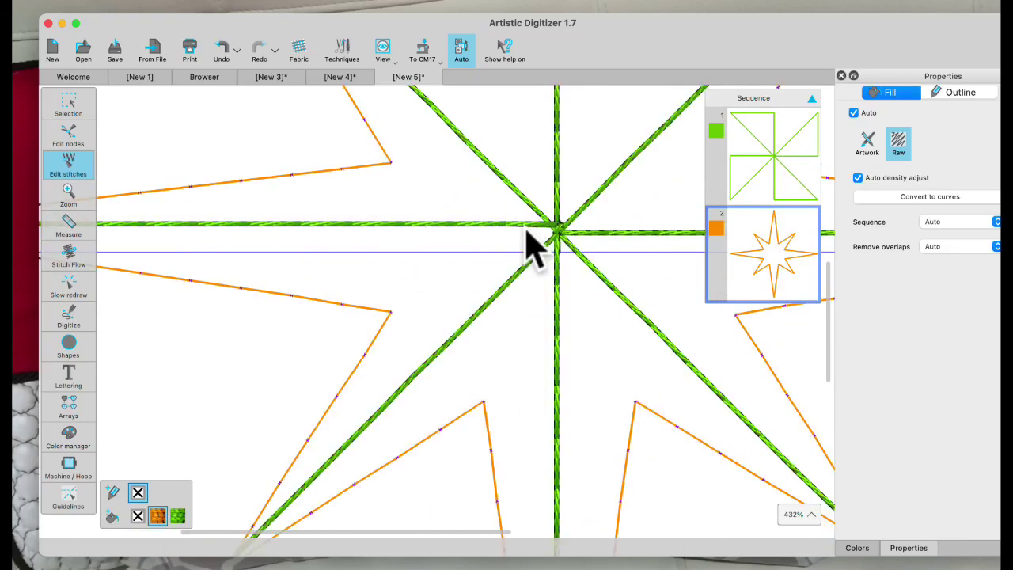
scroll(531, 247, "up", 10)
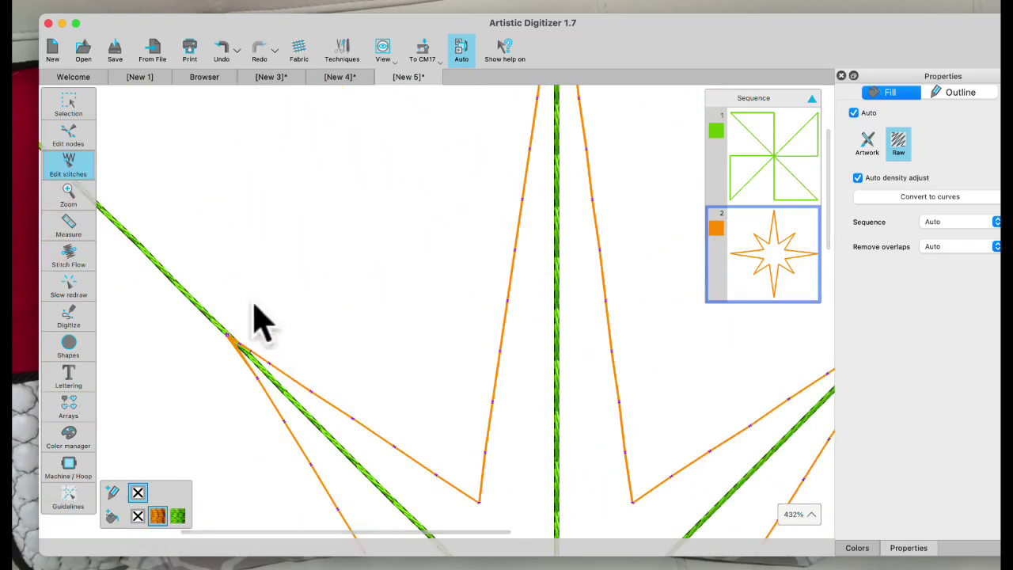
scroll(575, 251, "up", 4)
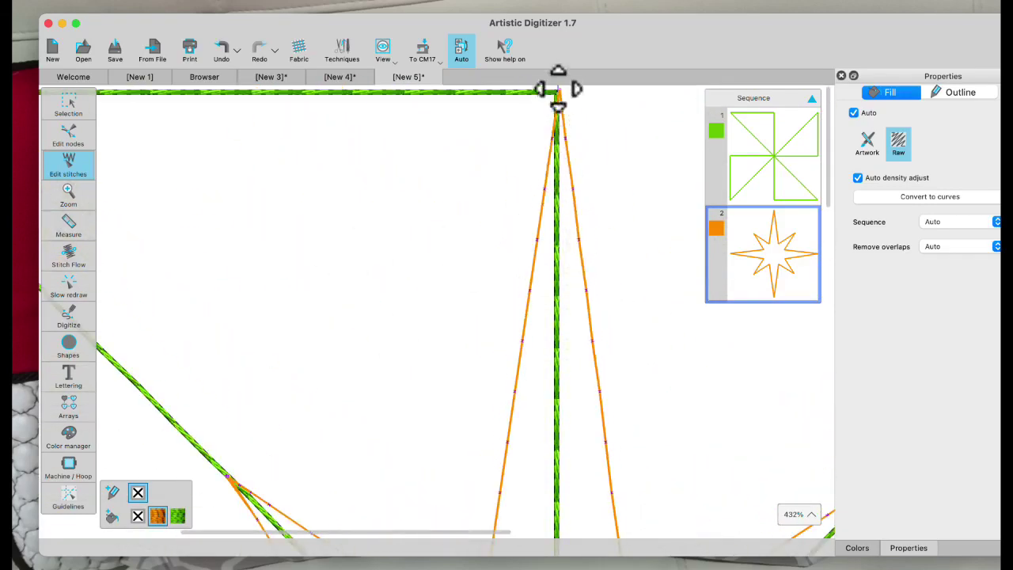
scroll(507, 244, "up", 1)
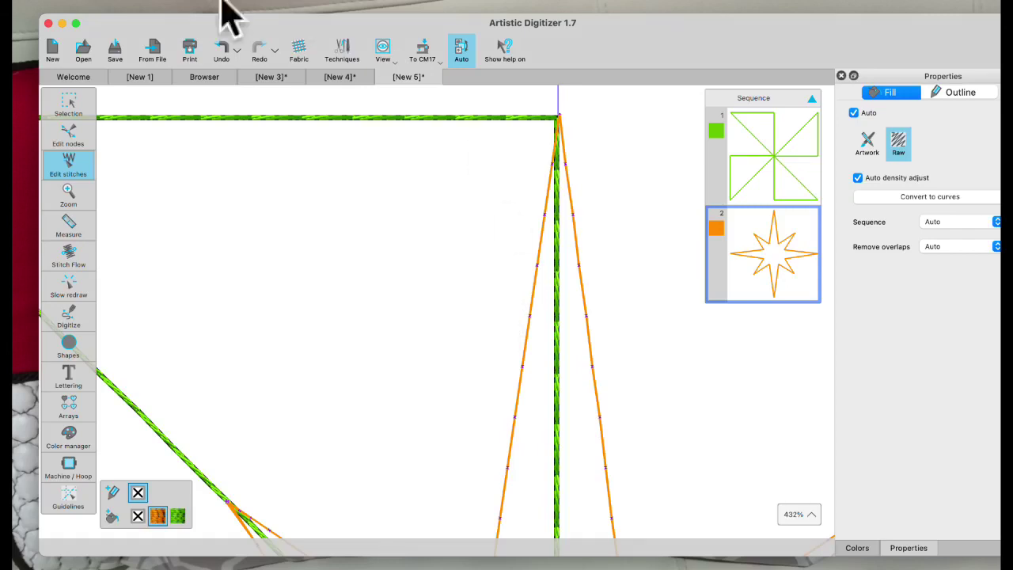
- Open the recent floral design SQ28d/DMD_2_01.jef and view its flowers and leaves up close
left_click(73, 77)
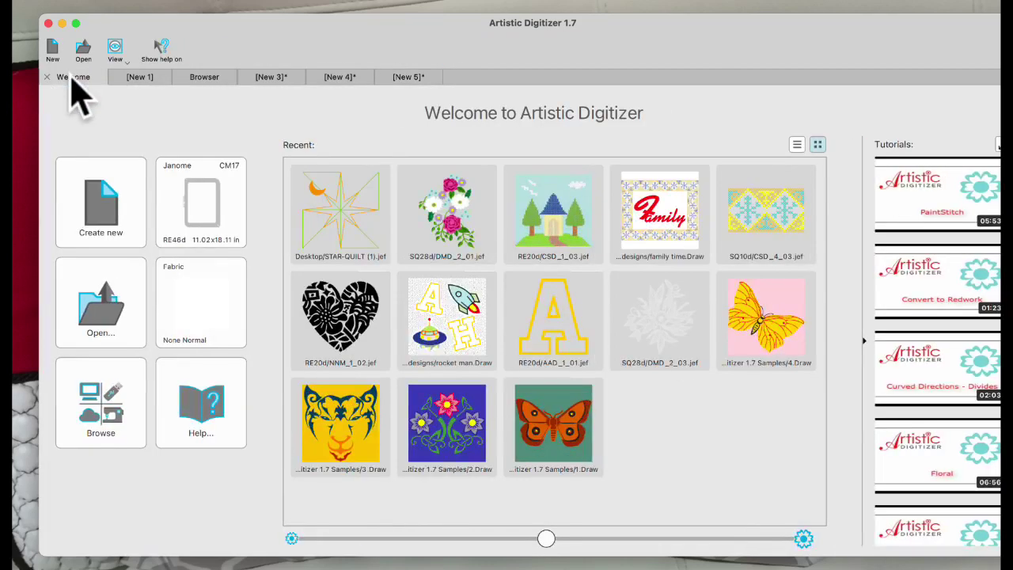
left_click(476, 207)
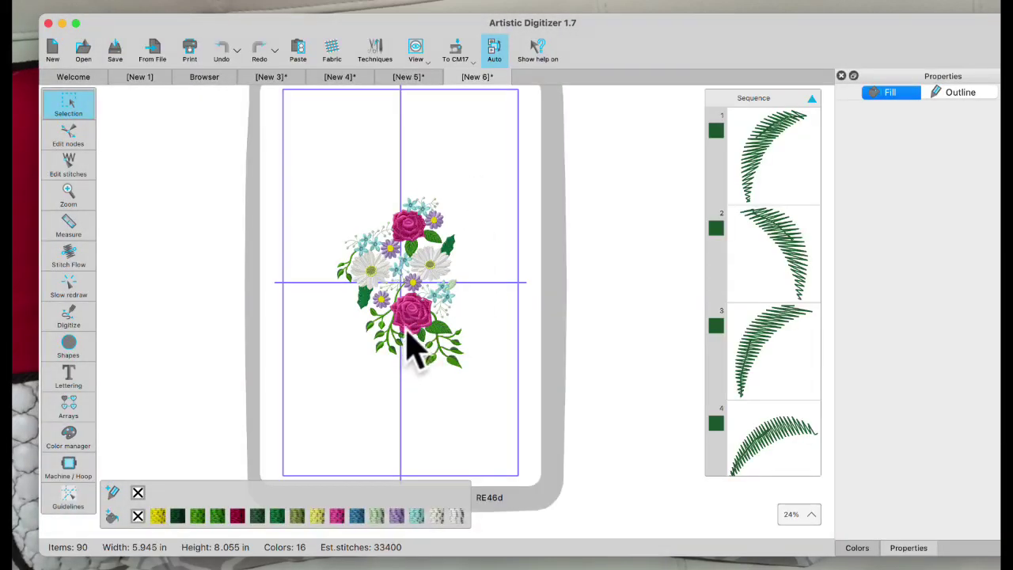
scroll(410, 337, "up", 6)
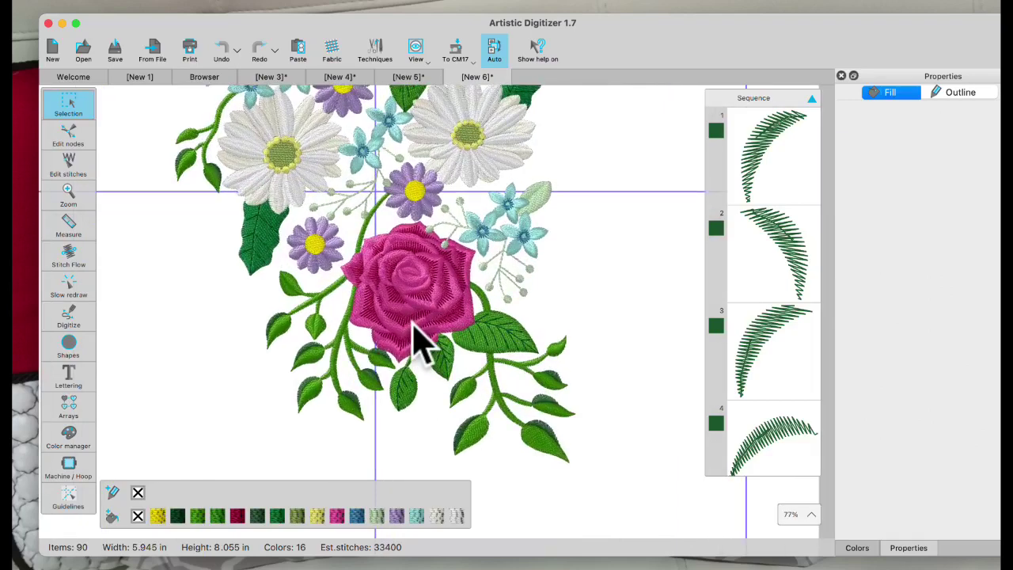
scroll(413, 338, "down", 3)
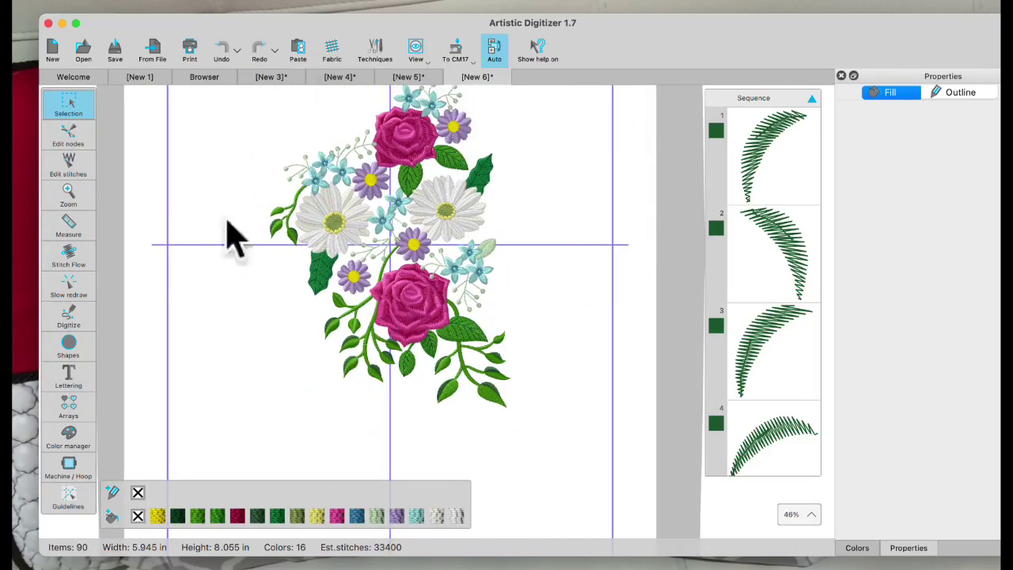
- Zoom in on the dark green leaf beside the right-hand white daisy and check its separate vein and fill objects
scroll(563, 264, "up", 2)
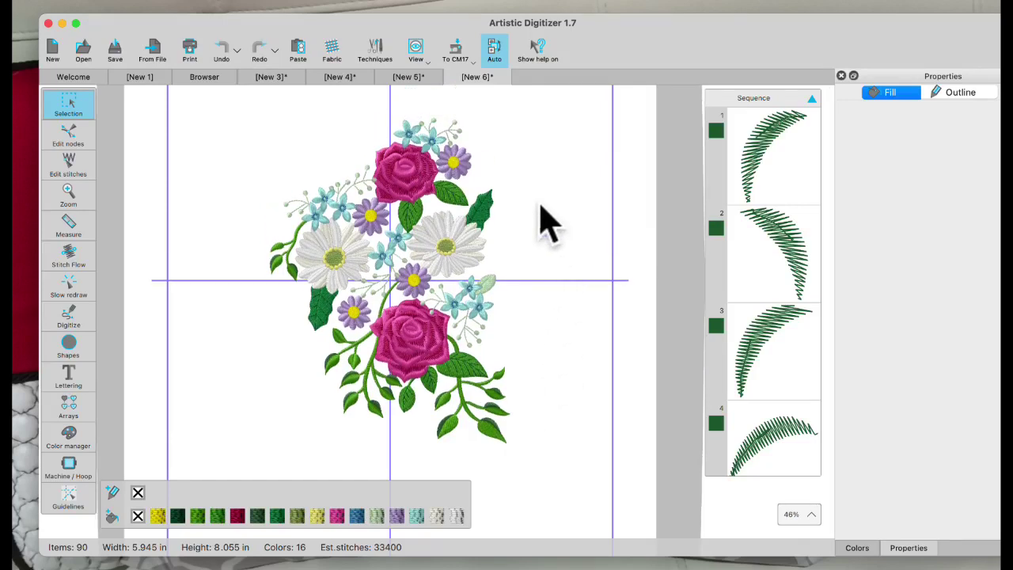
scroll(485, 226, "up", 5)
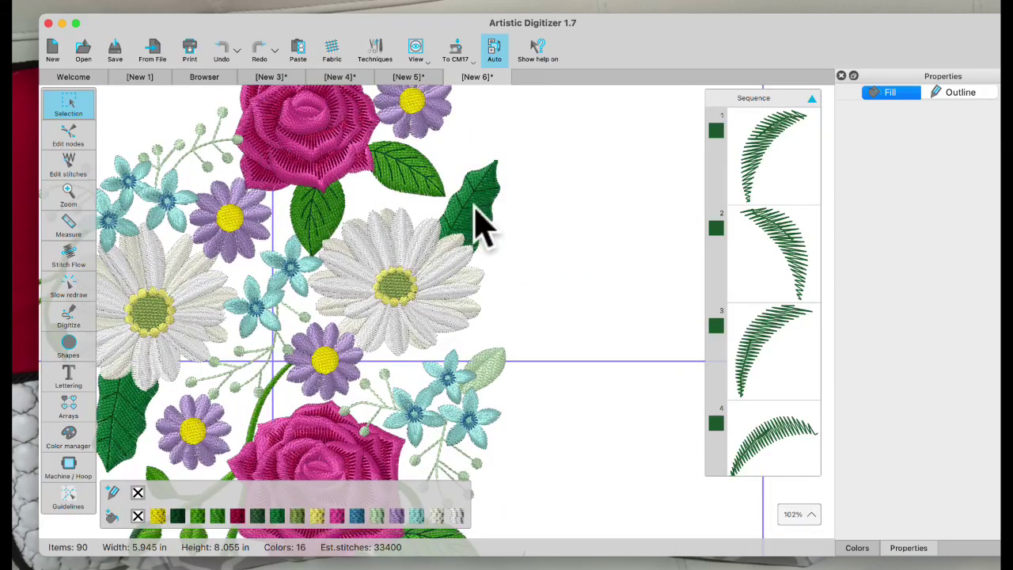
scroll(467, 214, "up", 2)
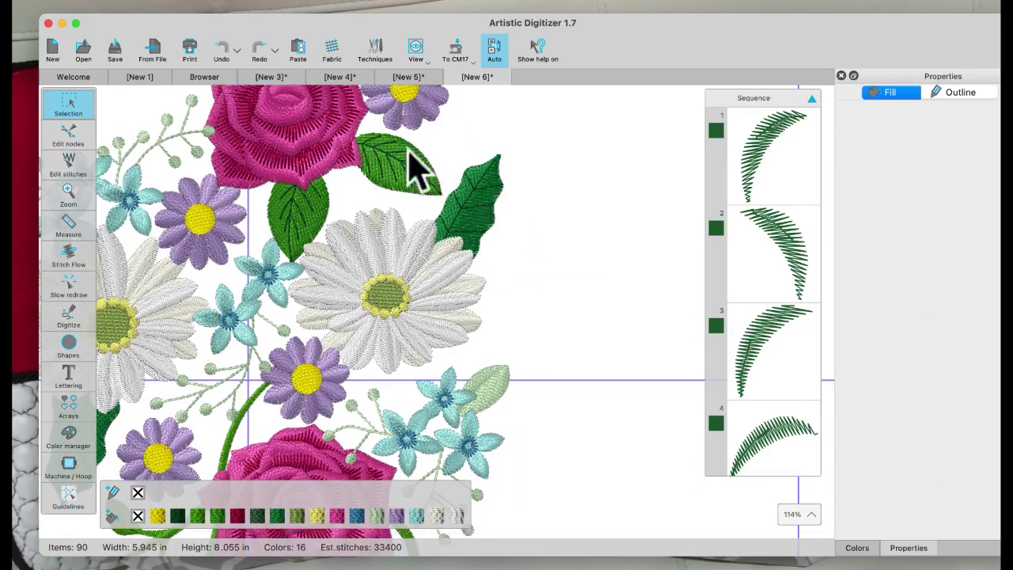
left_click(470, 215)
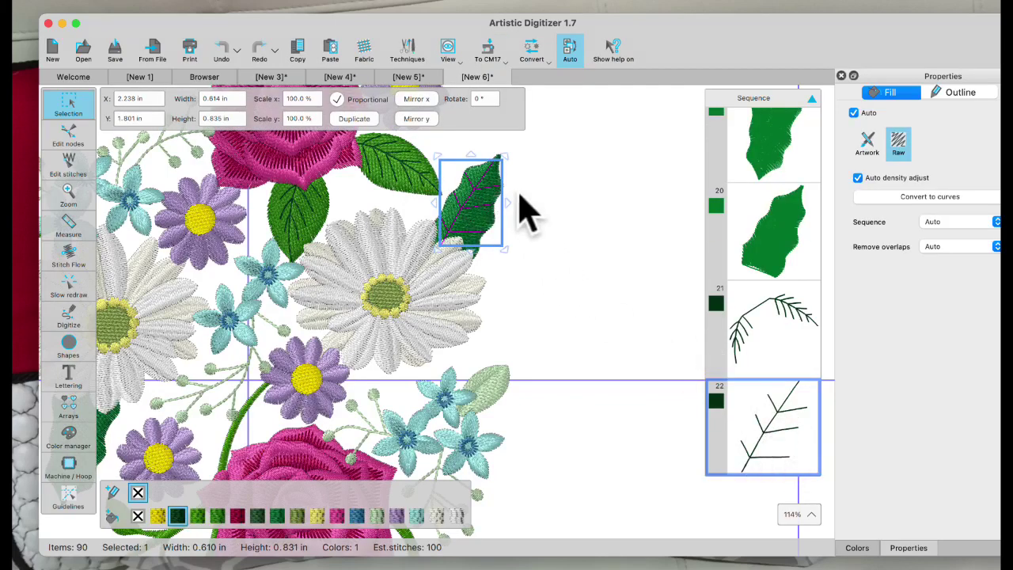
left_click(481, 226, "shift")
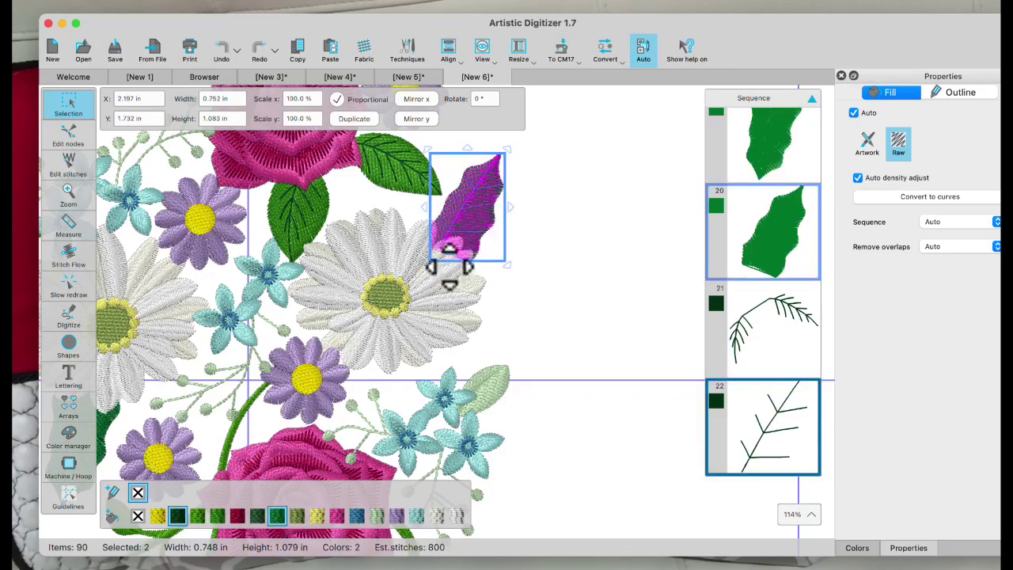
left_click(586, 287)
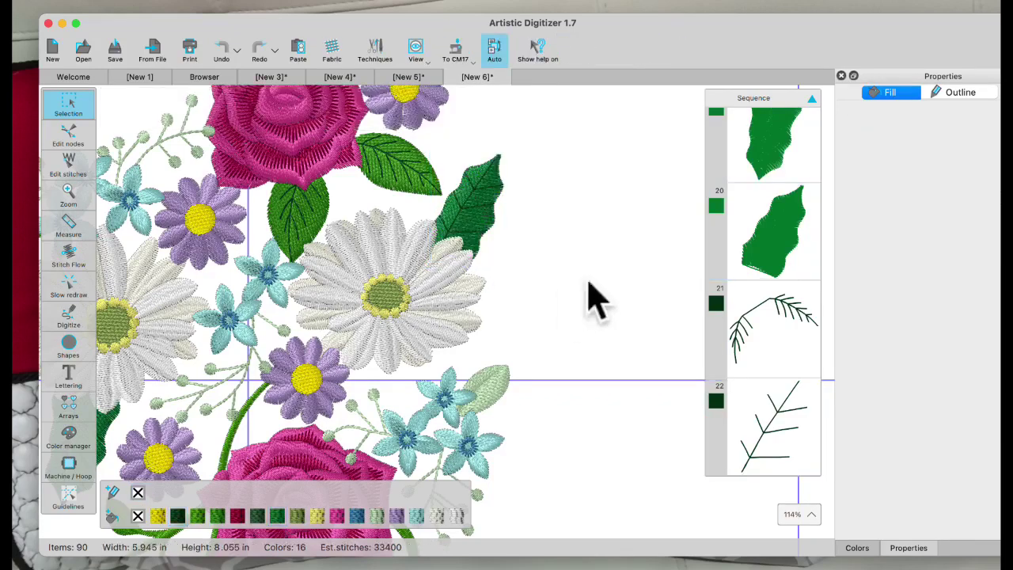
- Select the dark green leaf's fill and look through the neighbouring leaf objects in the stitching sequence
left_click(497, 190)
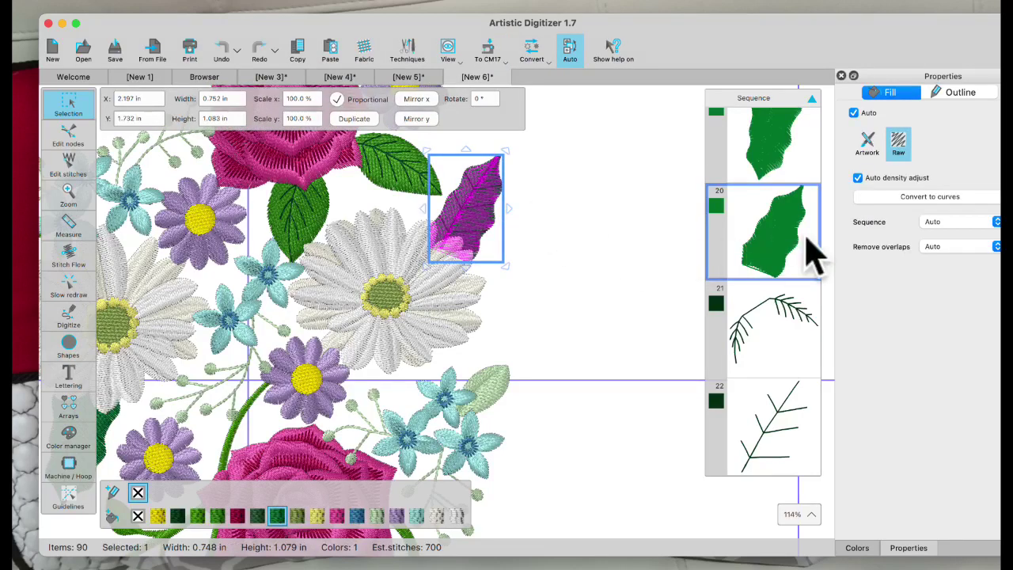
scroll(807, 249, "down", 5)
scroll(807, 252, "up", 20)
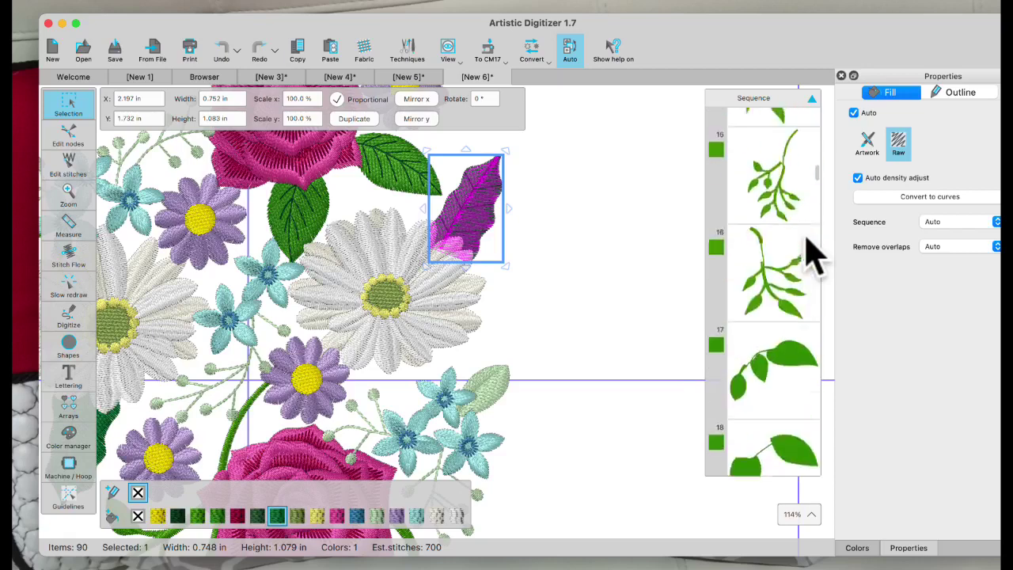
scroll(807, 253, "down", 8)
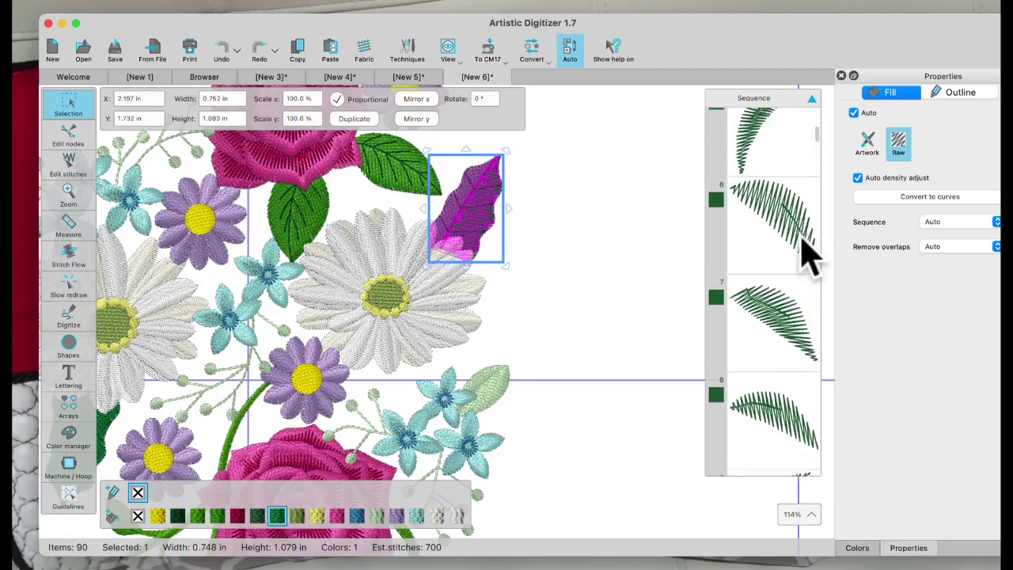
scroll(807, 253, "down", 4)
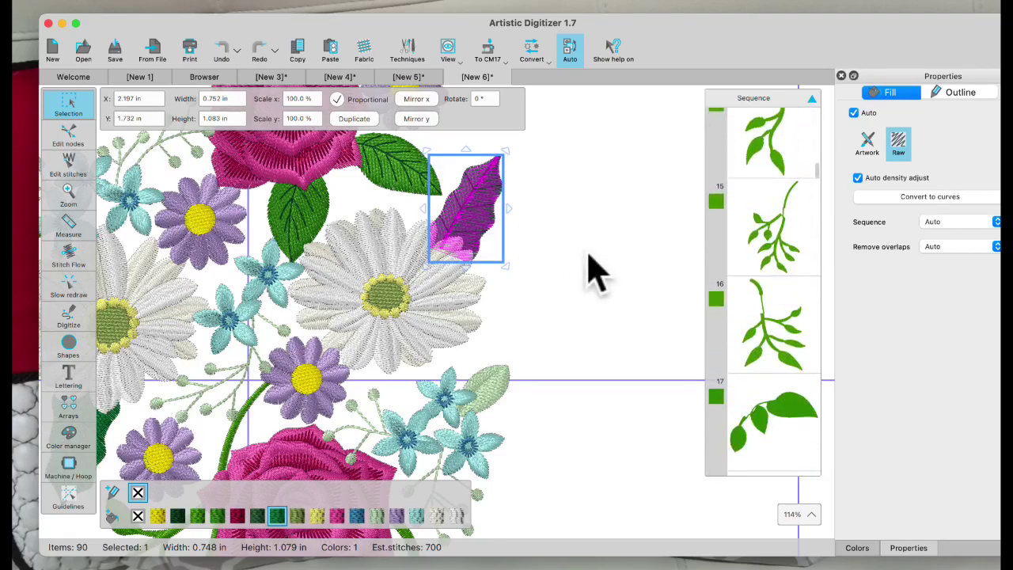
scroll(752, 312, "up", 5)
scroll(752, 312, "down", 3)
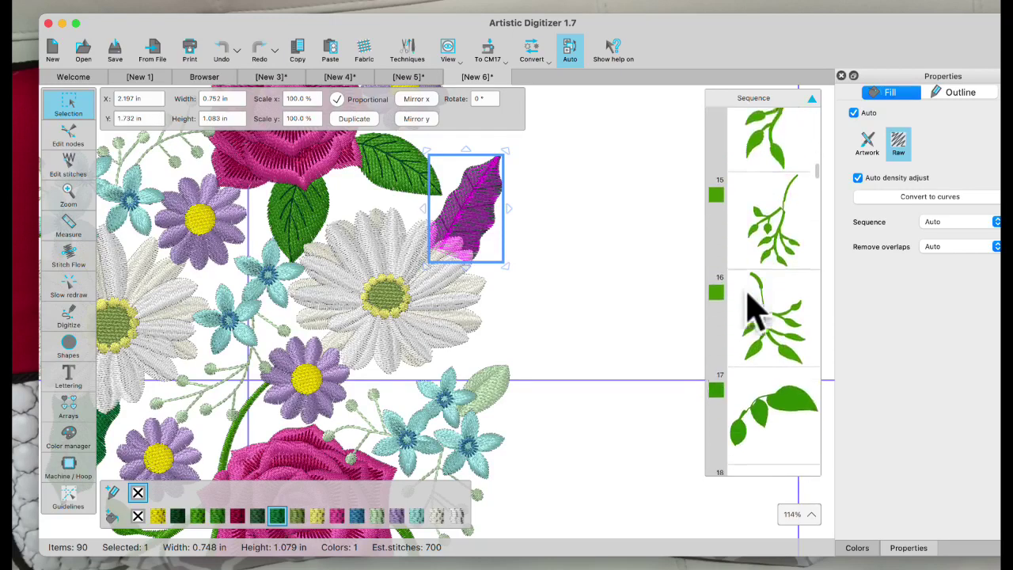
- Convert the dark green leaf's fill and veins to curves, and move them together to the right, clear of the white daisy
left_click(593, 256)
left_click(485, 220)
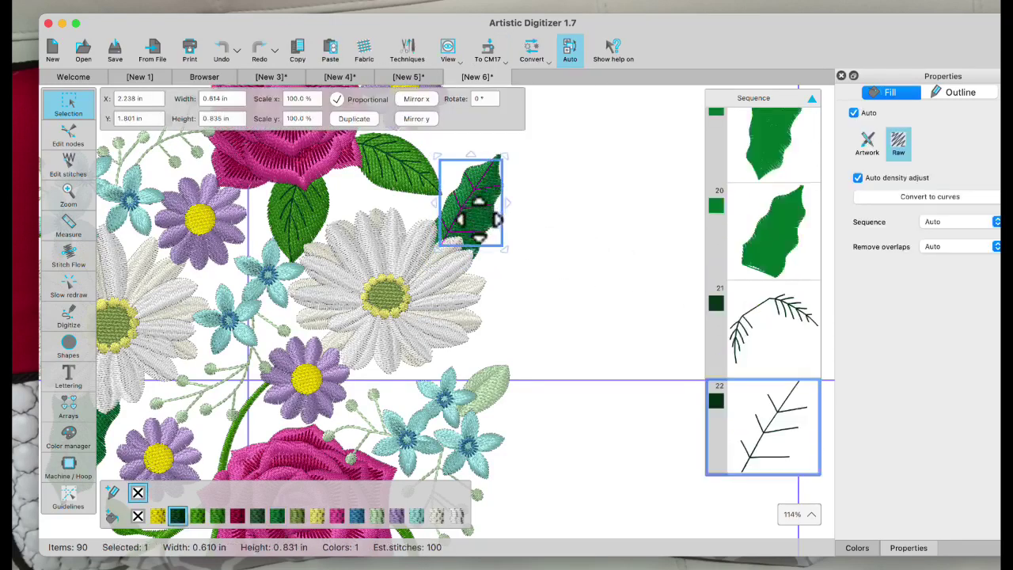
left_click(479, 222, "shift")
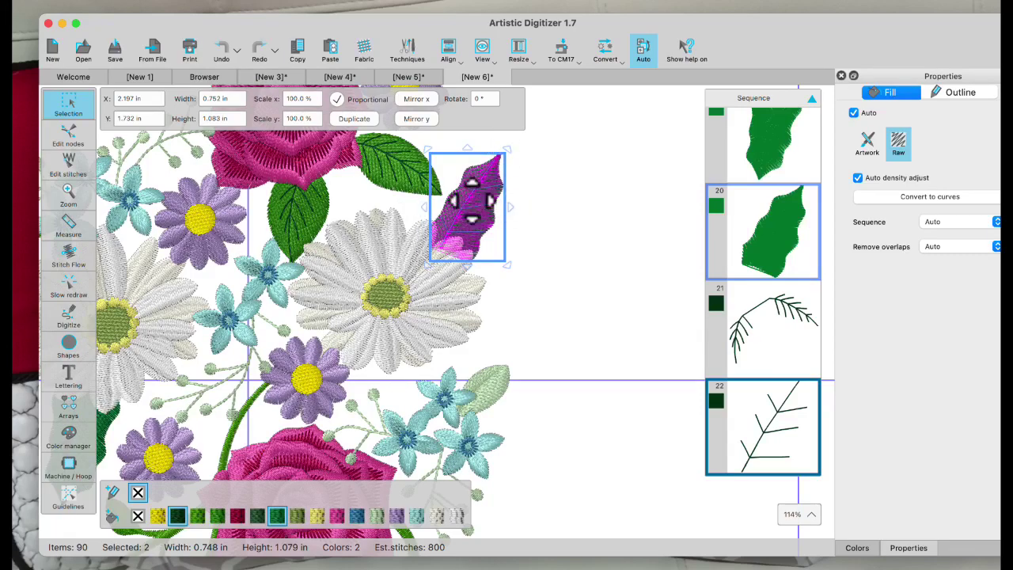
right_click(472, 202)
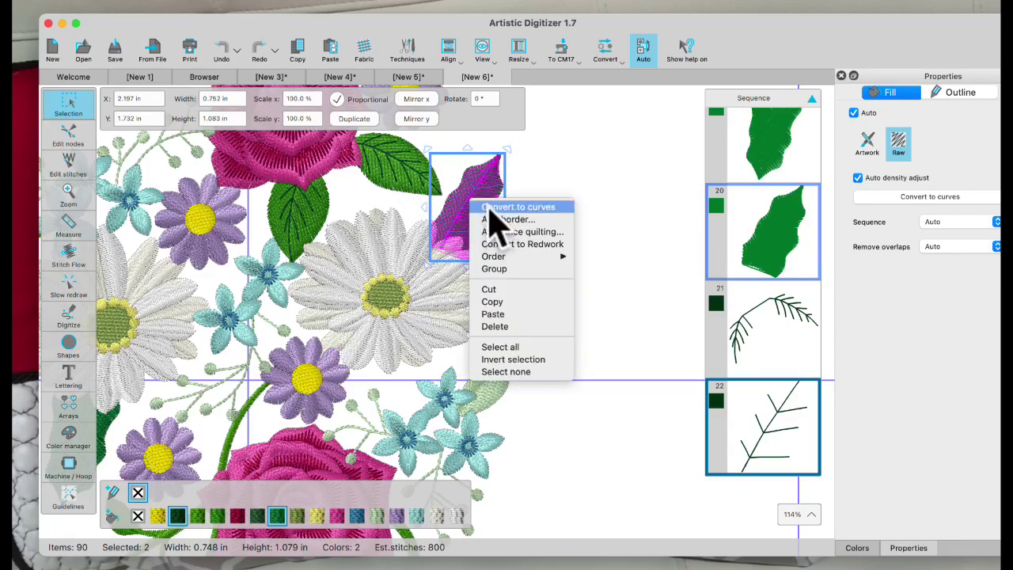
left_click(593, 174)
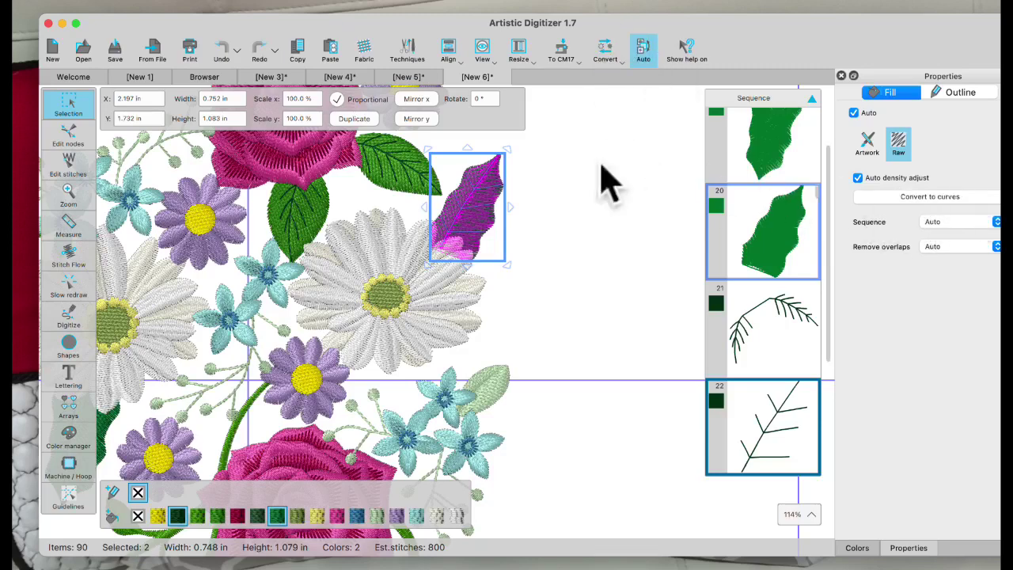
right_click(470, 188)
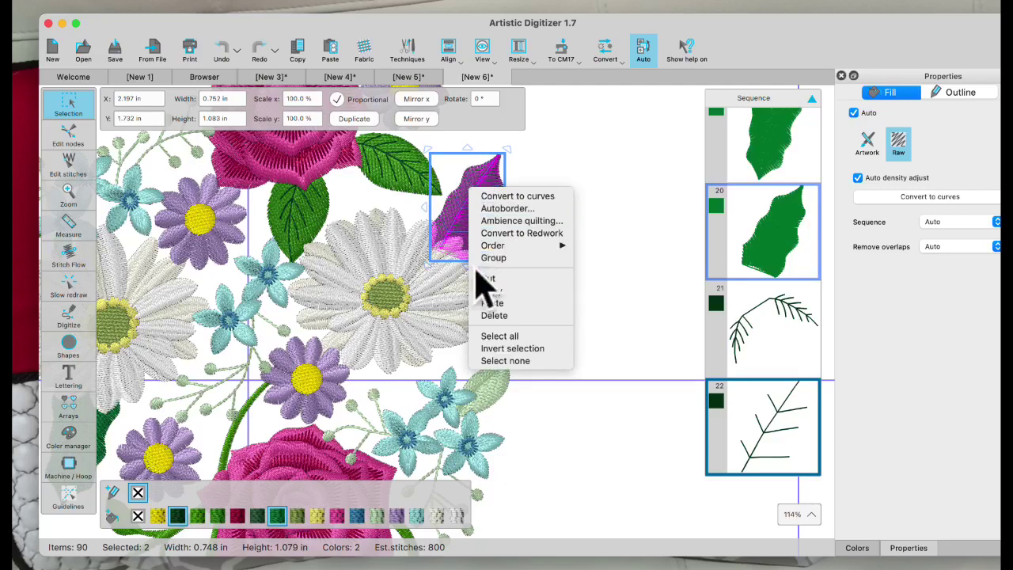
left_click(506, 198)
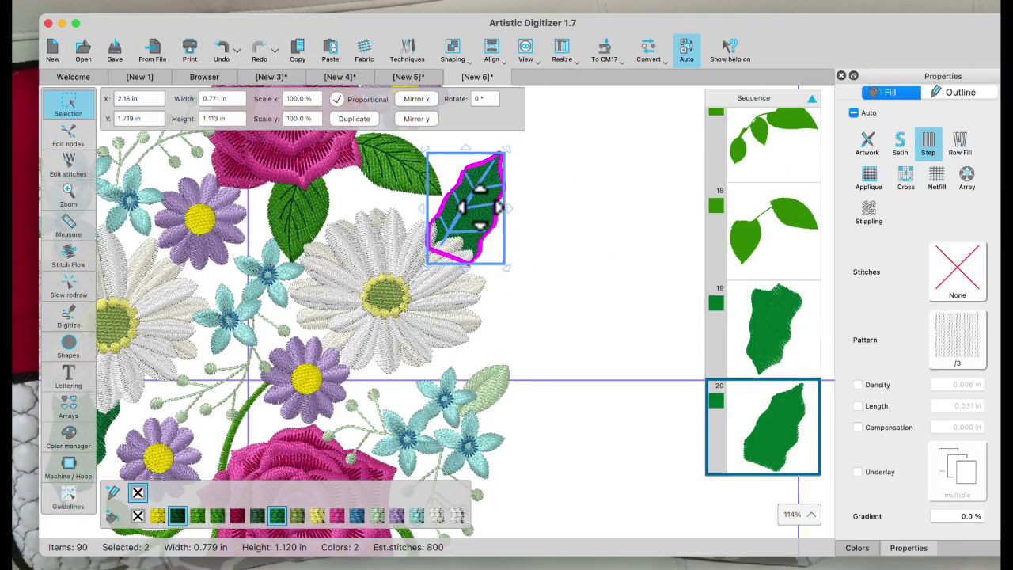
left_click_drag(499, 206, 583, 211)
left_click(582, 281)
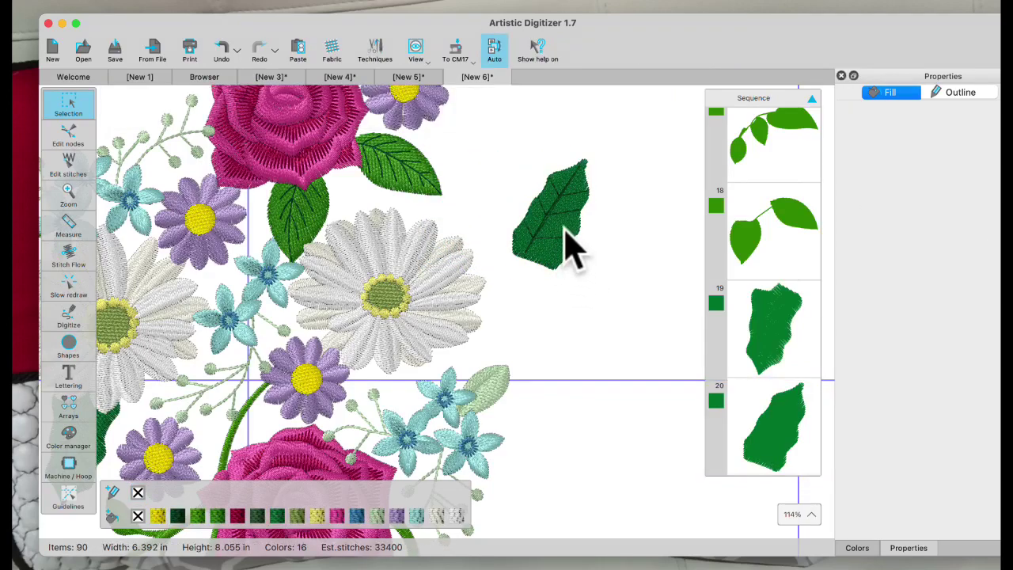
- Open the leaf's fill for node editing and pull the nodes on its upper-left edge outward to broaden the tip
scroll(569, 249, "up", 5)
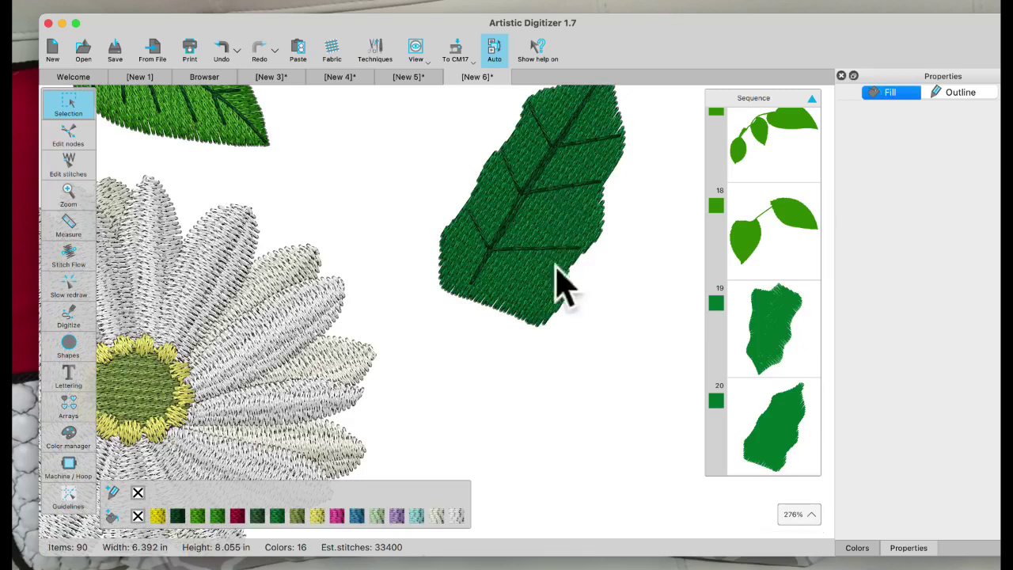
left_click(554, 271)
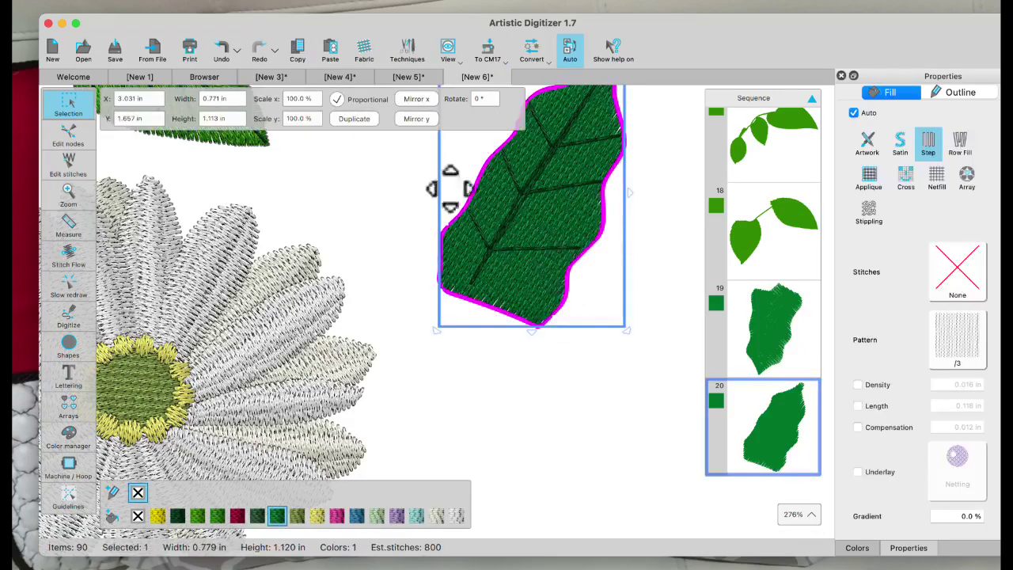
left_click(69, 134)
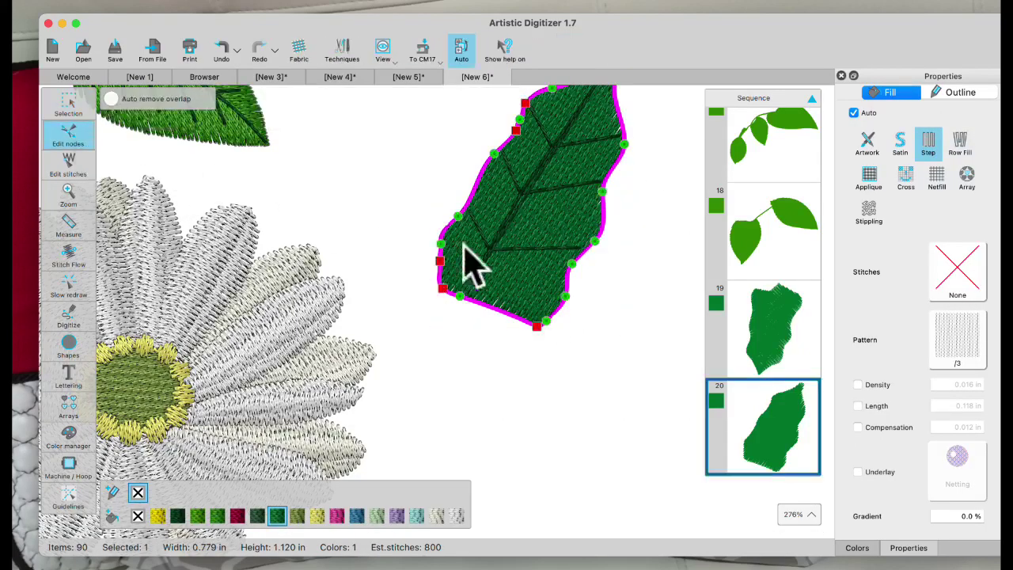
scroll(570, 223, "up", 5)
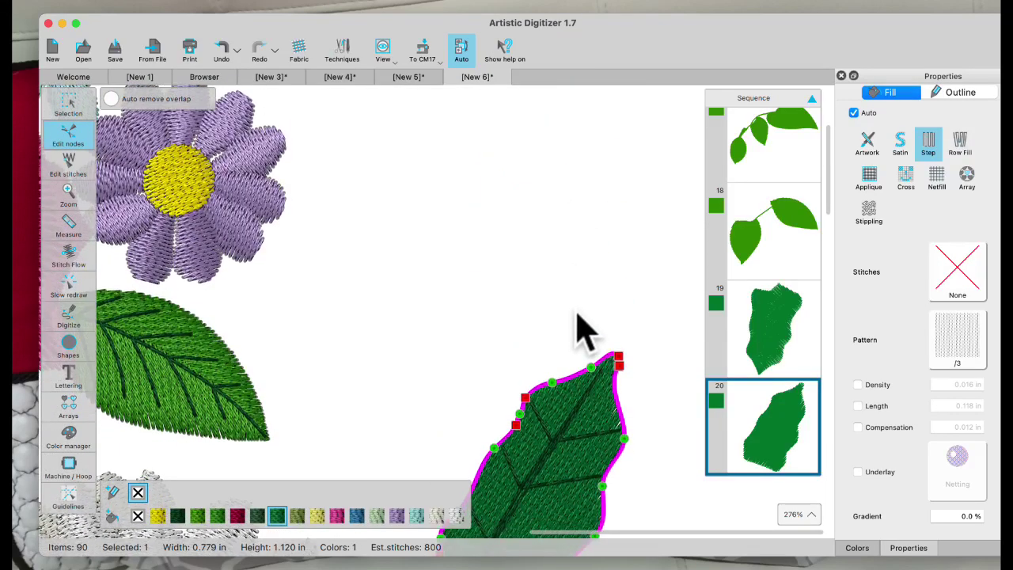
scroll(584, 331, "down", 2)
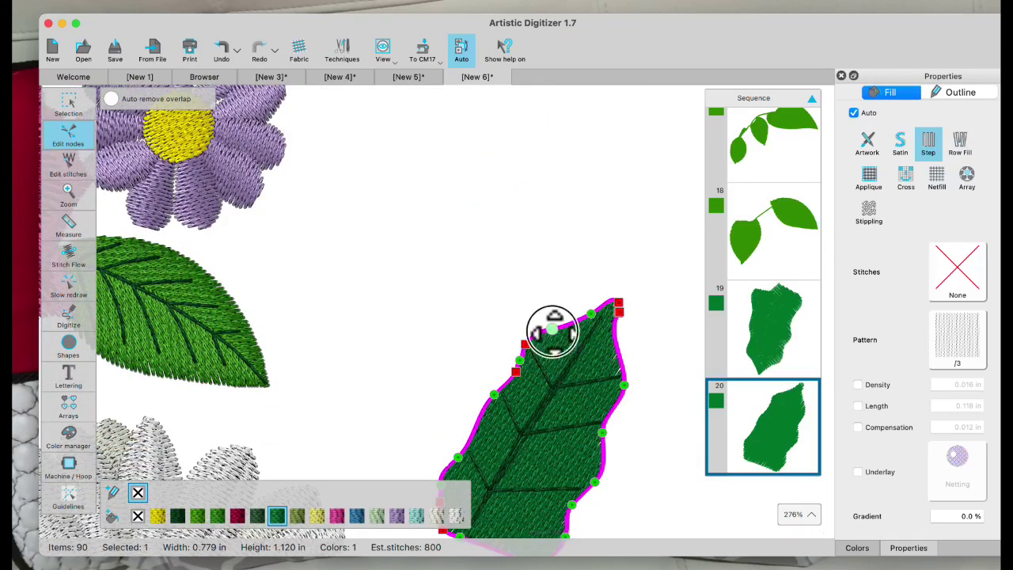
left_click_drag(552, 327, 588, 299)
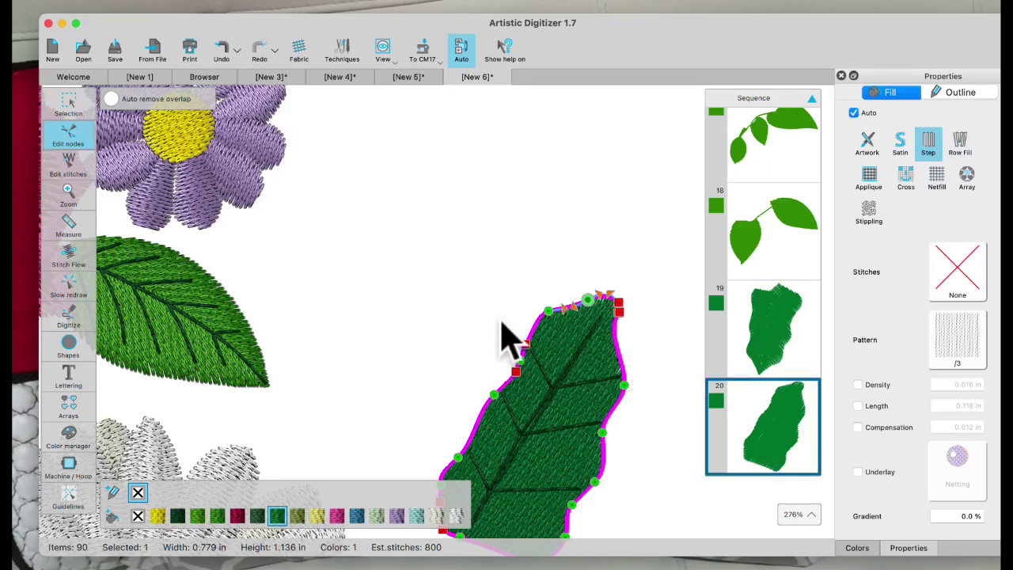
- Push nodes inward to notch both sides of the leaf's outline, and pull the node below the left notch outward
left_click_drag(501, 317, 540, 433)
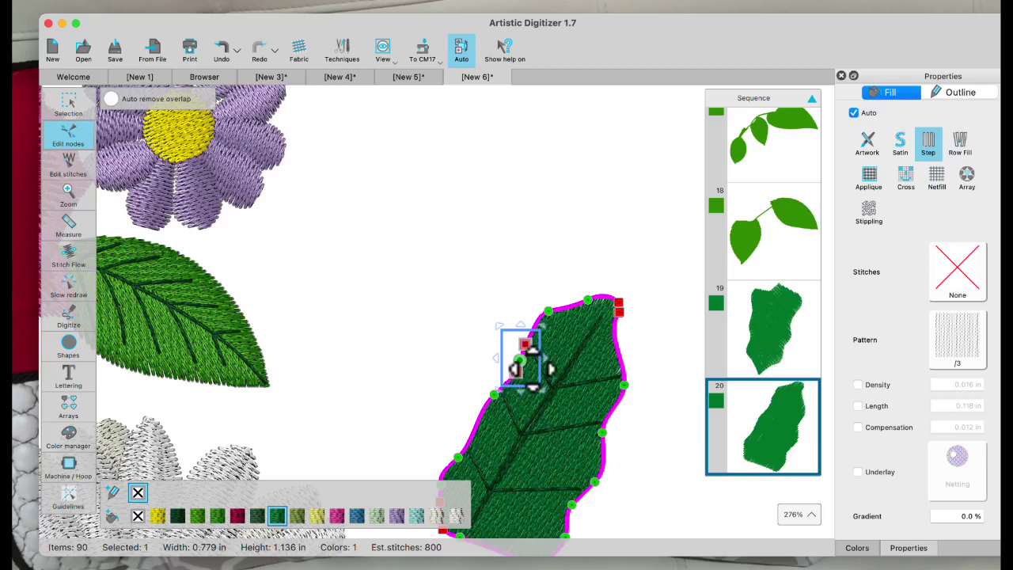
left_click_drag(521, 360, 535, 410)
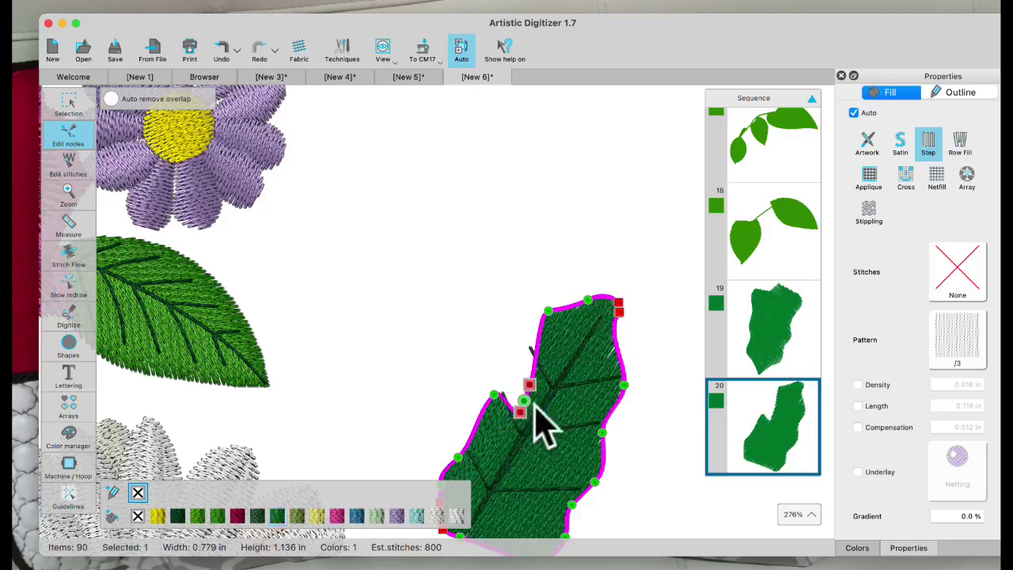
left_click_drag(603, 437, 468, 370)
scroll(507, 455, "up", 1)
scroll(495, 453, "down", 6)
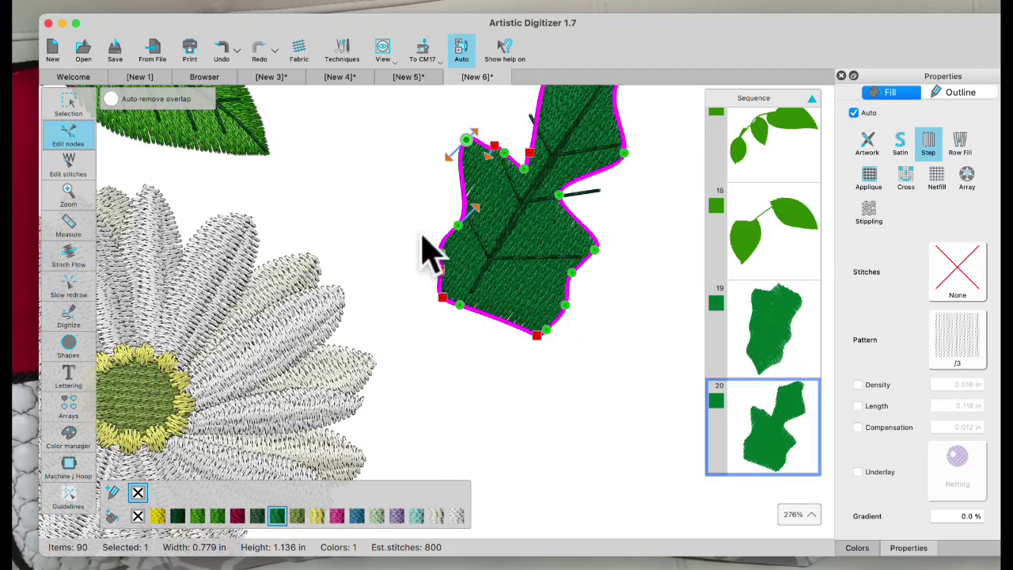
- Pull the nodes on the leaf's lower-left and lower-right edges outward to make its lower half fuller and rounder
left_click_drag(445, 265, 417, 227)
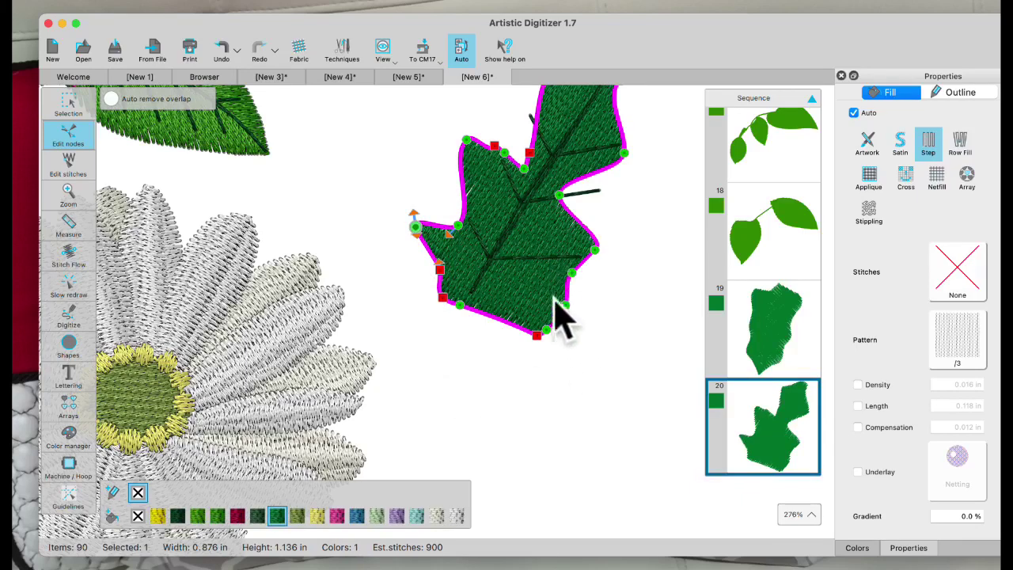
left_click_drag(594, 250, 563, 341)
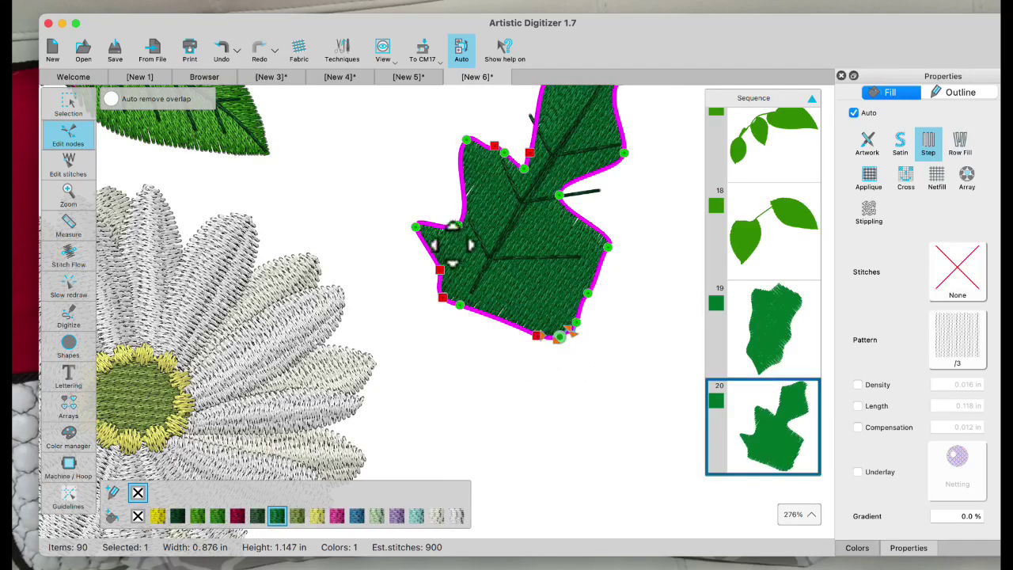
left_click_drag(441, 270, 417, 265)
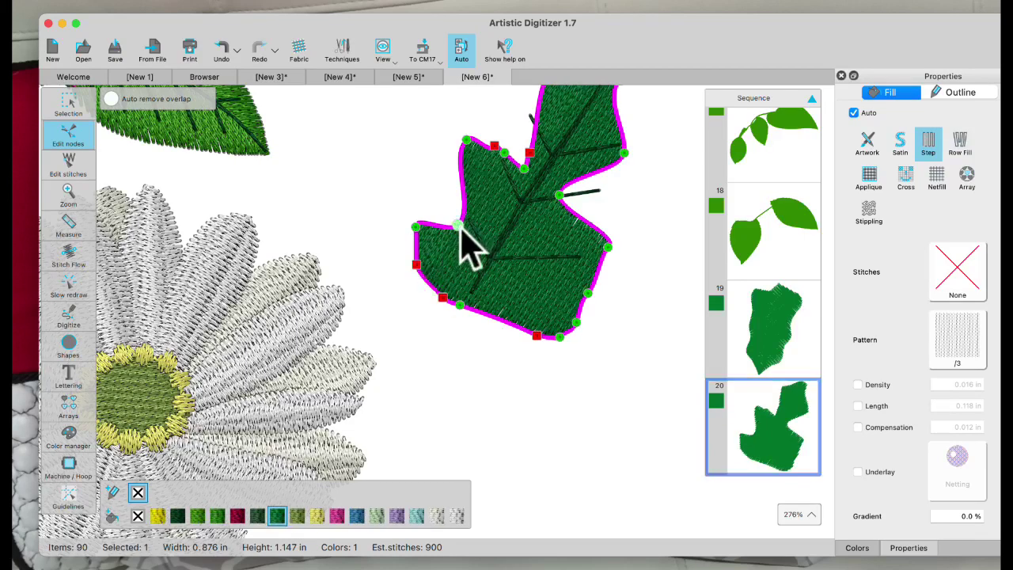
left_click_drag(459, 227, 435, 178)
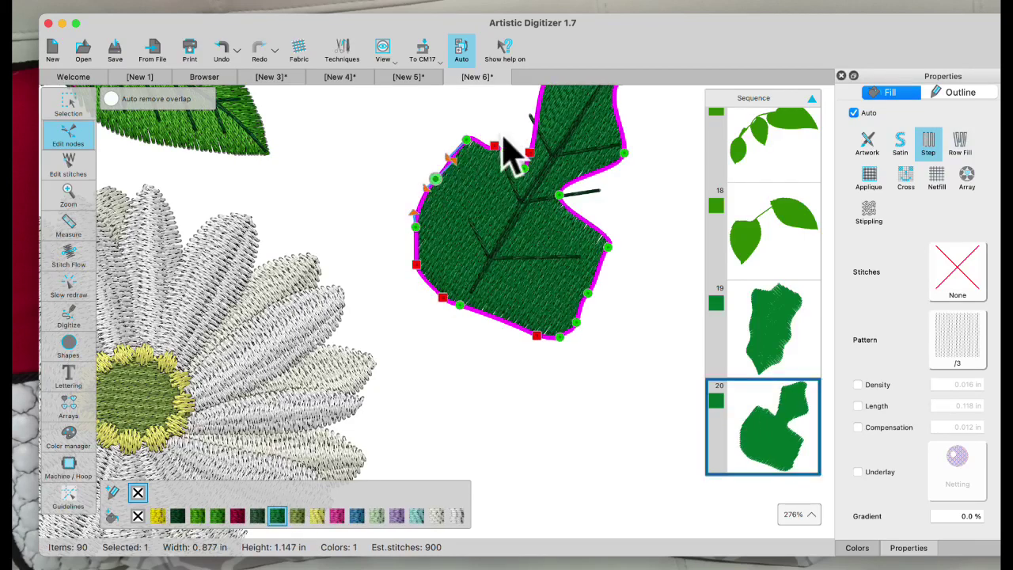
- Close the leaf's upper-left notch by moving its nodes and curve handle outward and deleting the corner node inside it
left_click_drag(496, 145, 522, 139)
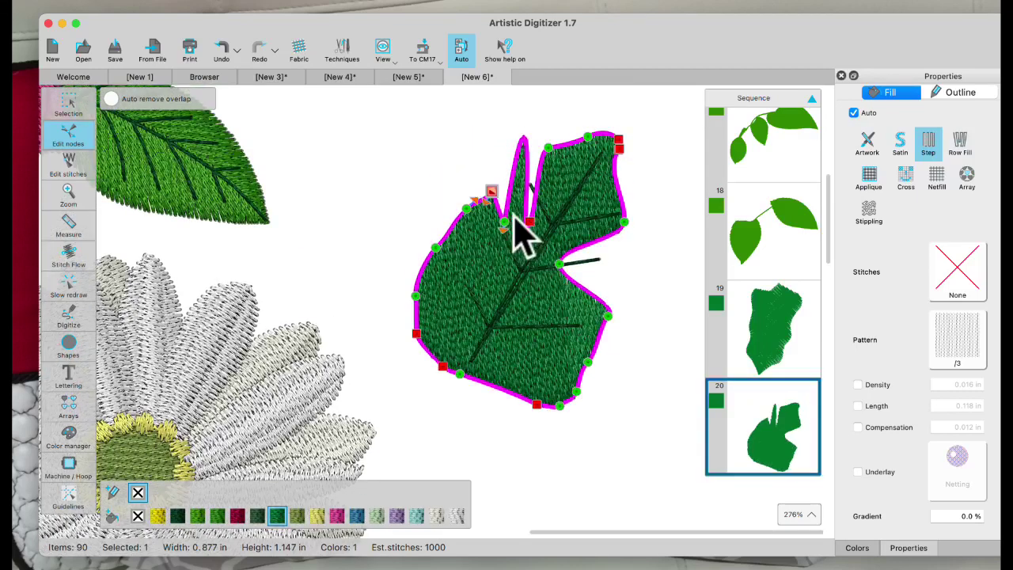
left_click_drag(505, 224, 504, 183)
scroll(565, 147, "up", 3)
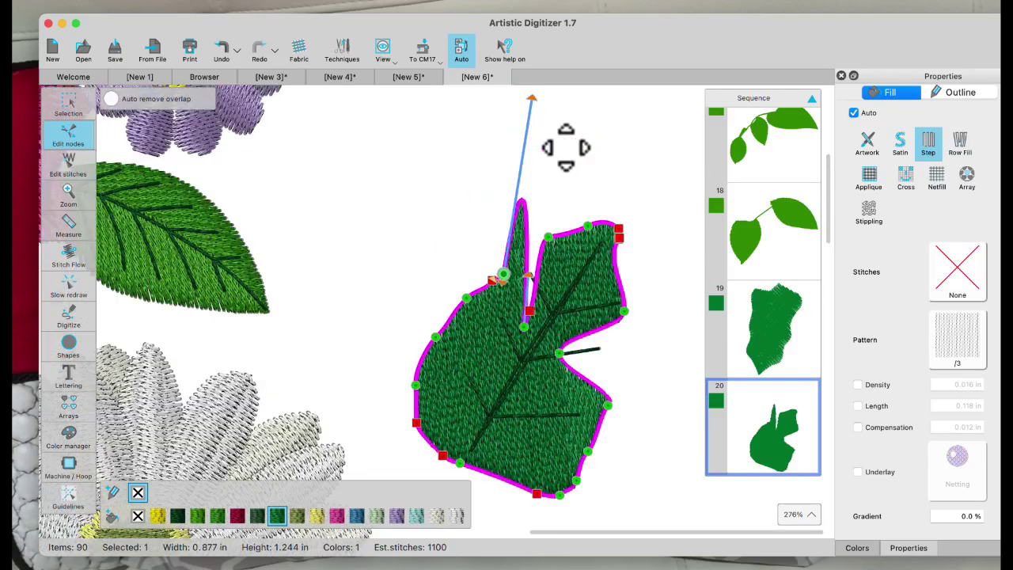
left_click_drag(534, 99, 518, 248)
left_click_drag(528, 331, 520, 247)
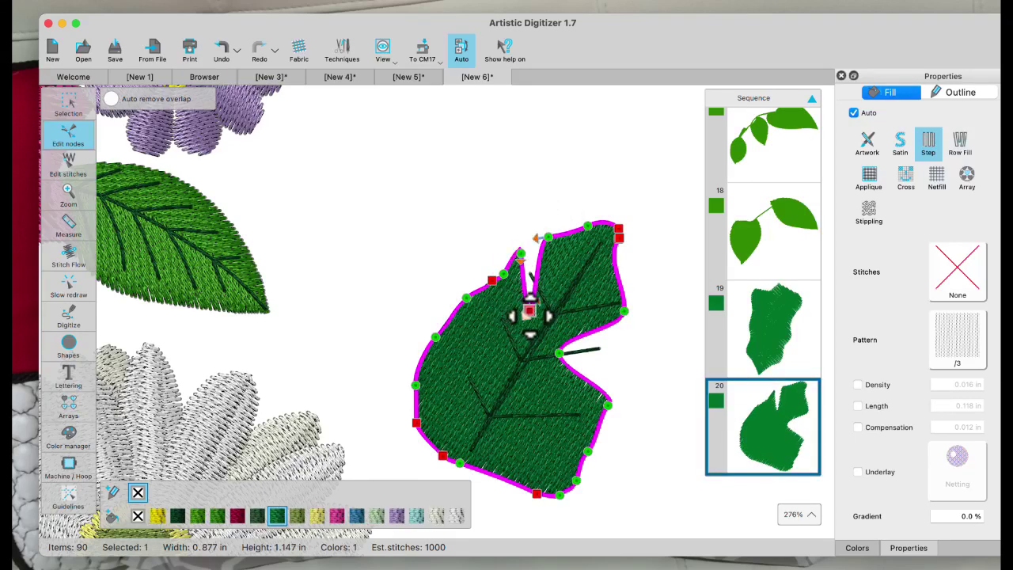
key("Delete")
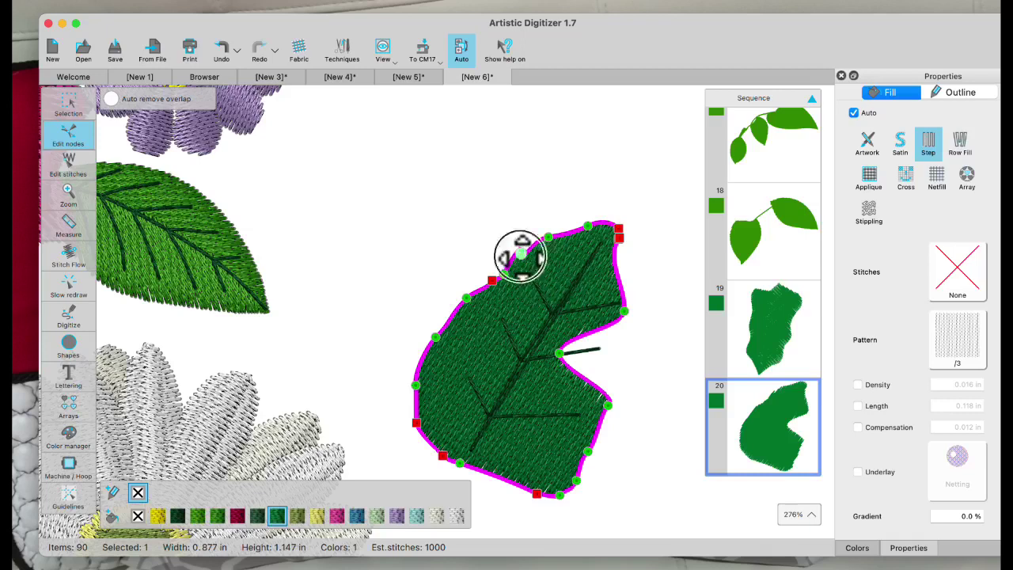
- Delete the extra node on the leaf's upper-left edge and the nodes forming the notch along its right side
left_click(504, 276)
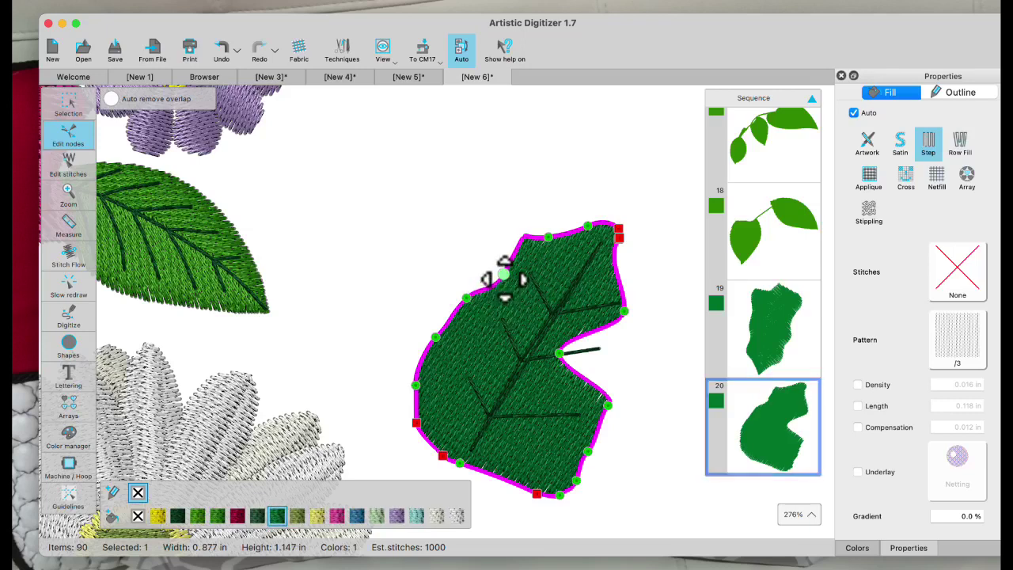
key("Delete")
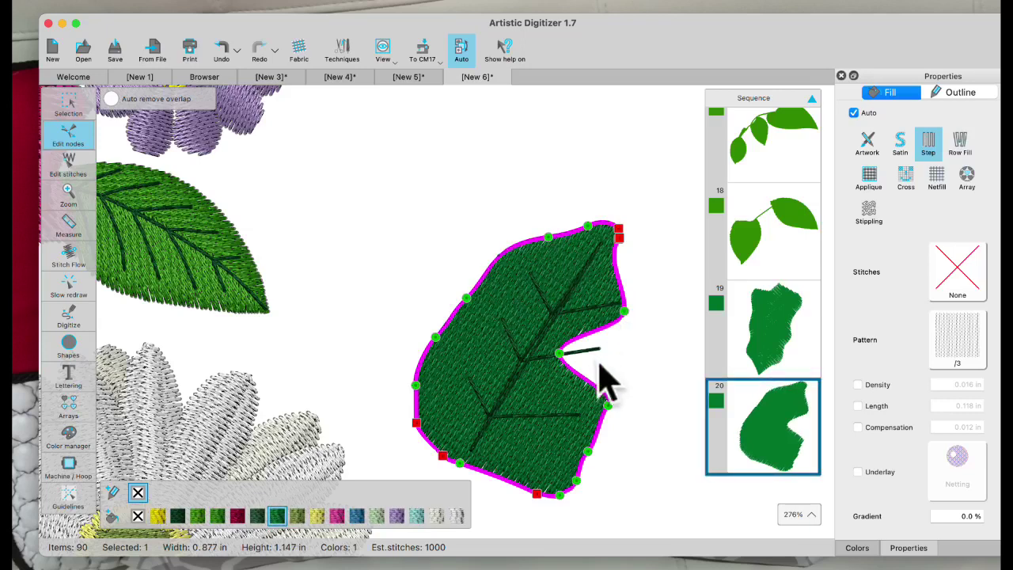
key("Delete")
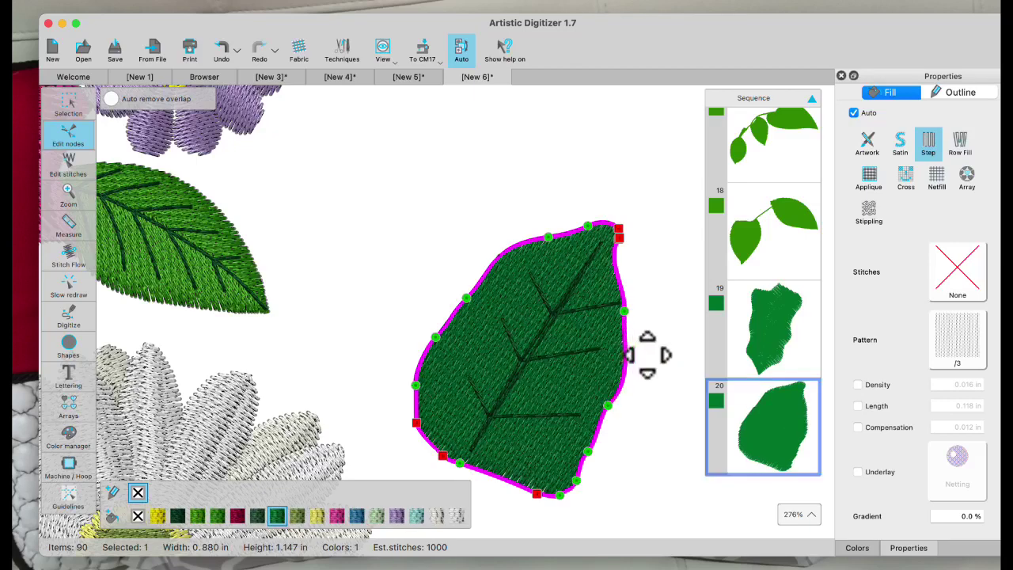
left_click(607, 406)
key("Delete")
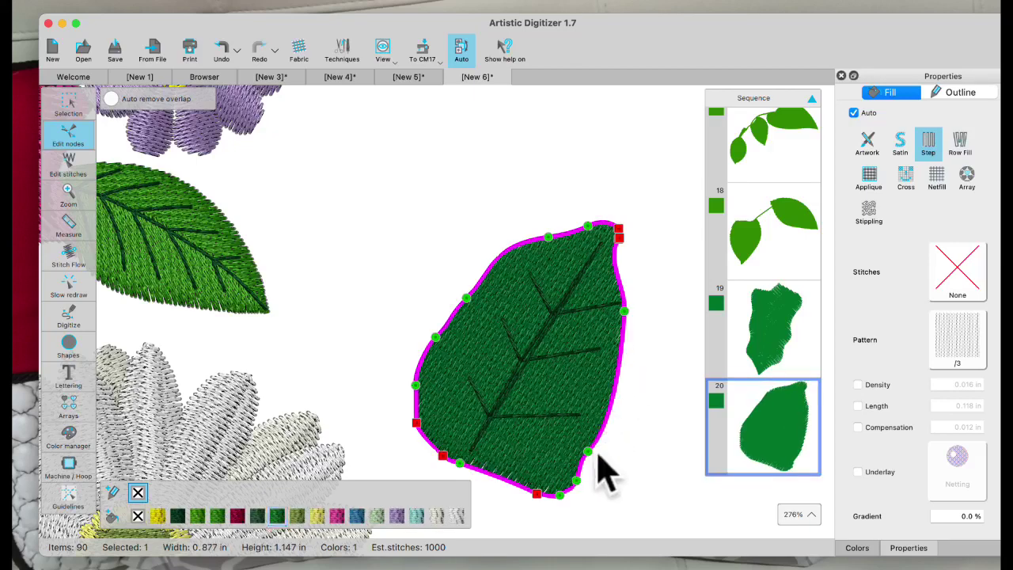
- Adjust the leaf's right-edge nodes, remove the extra node at the tip and pull the remaining tip node upward into a point
left_click_drag(595, 457, 594, 465)
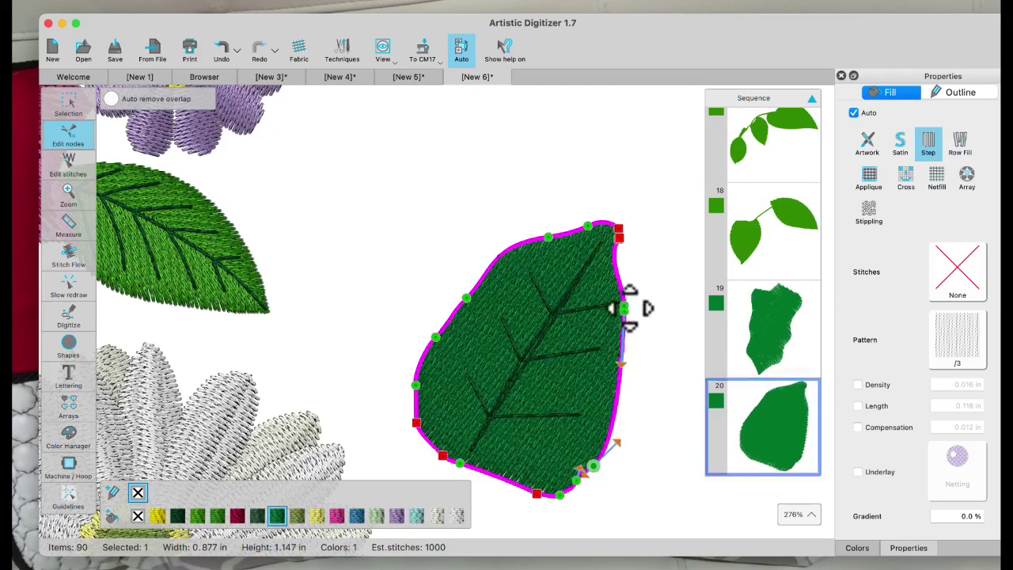
left_click_drag(625, 311, 614, 297)
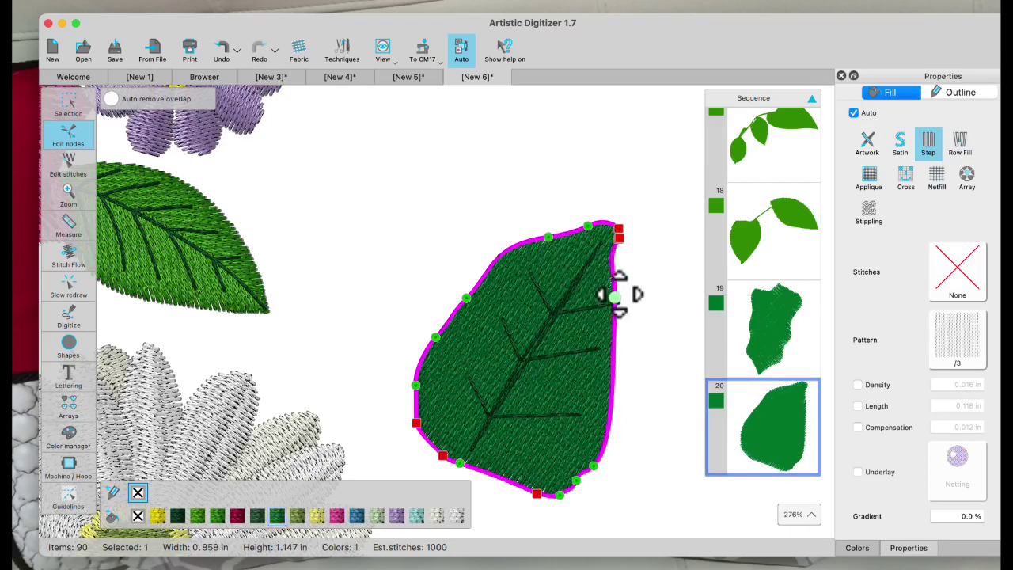
left_click(619, 241)
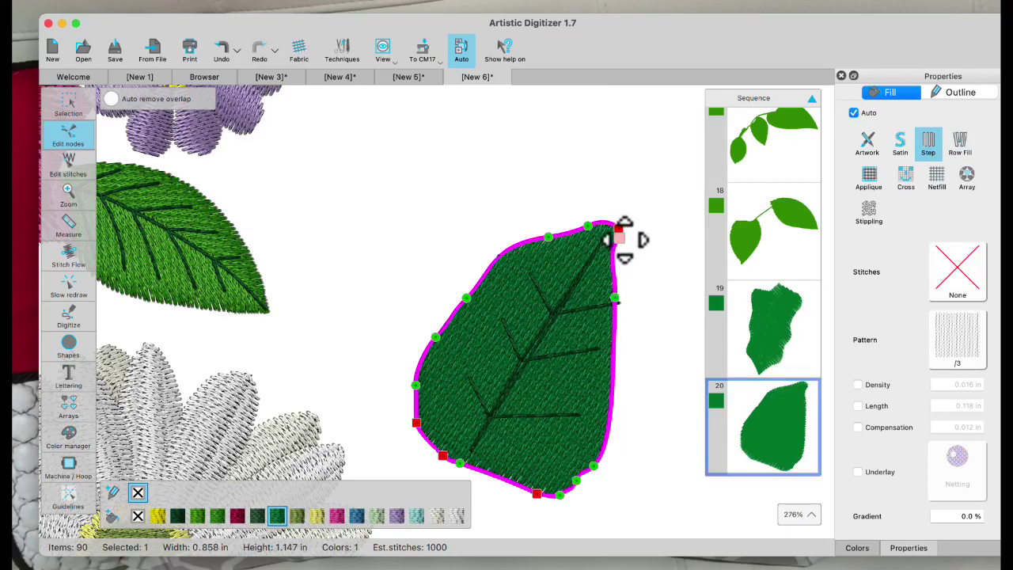
left_click_drag(622, 239, 615, 210)
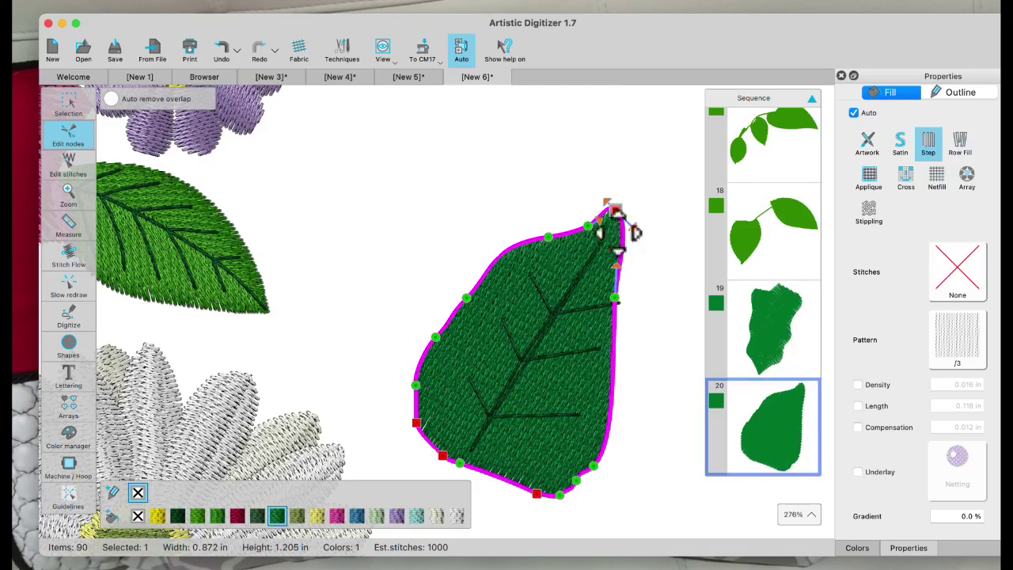
- Smooth the leaf's upper-left edge by lowering its node and shortening the curve handle, and shift the bottom-right node outward
left_click(544, 249)
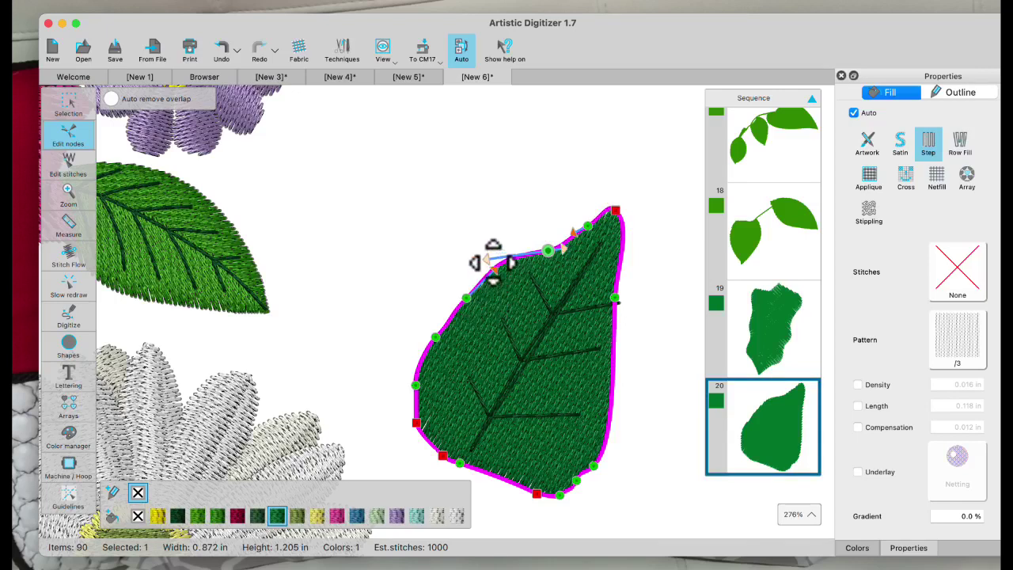
left_click_drag(489, 262, 515, 262)
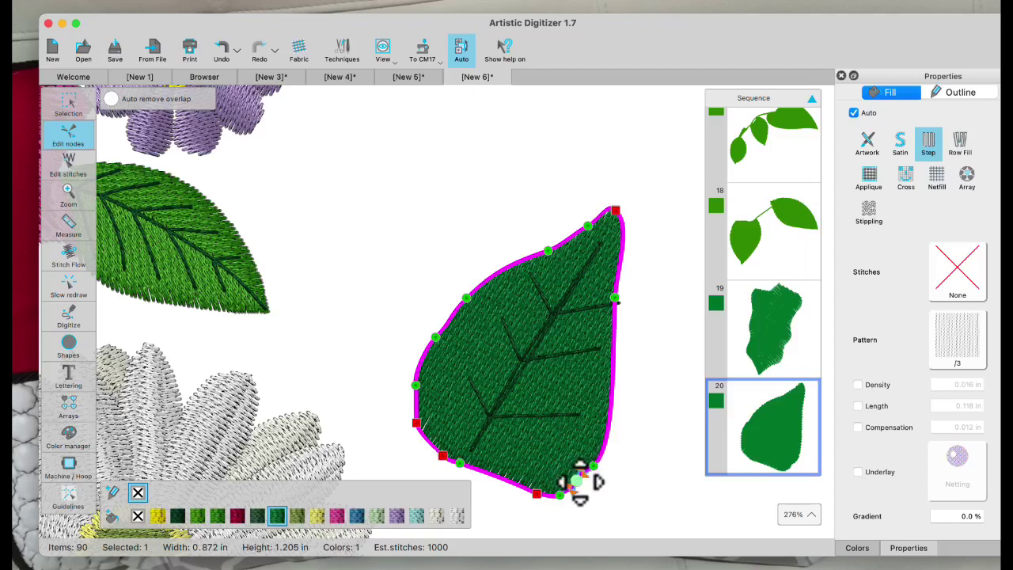
left_click(578, 481)
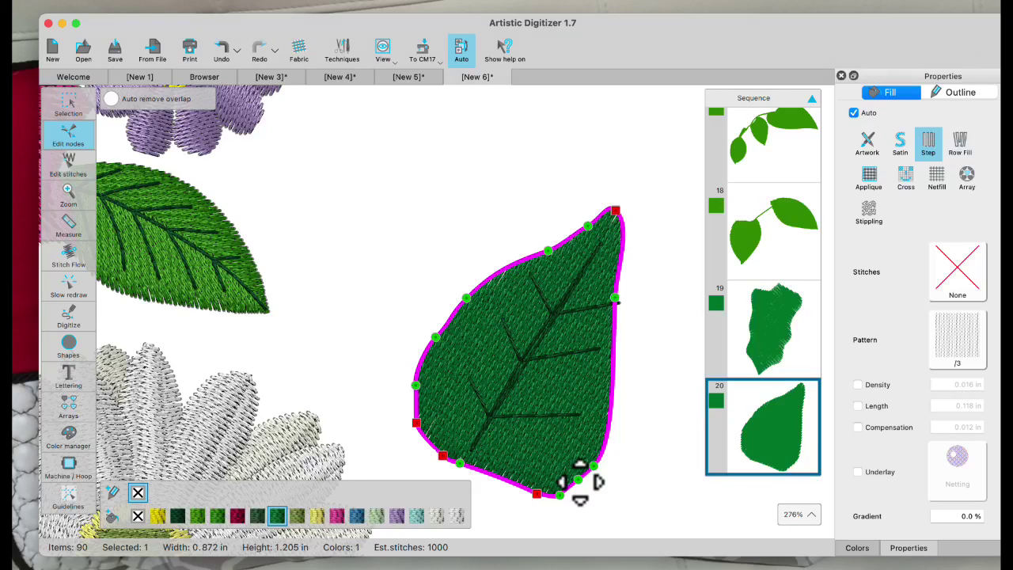
left_click_drag(578, 479, 590, 467)
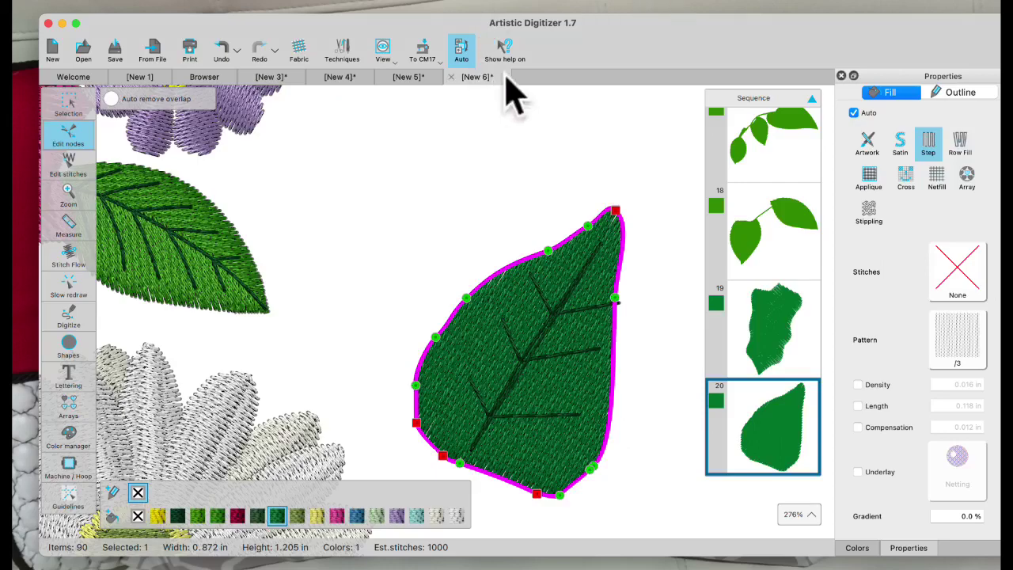
- Move the reshaped leaf partly behind the white daisy and place its dark veins back over it
scroll(558, 202, "down", 5)
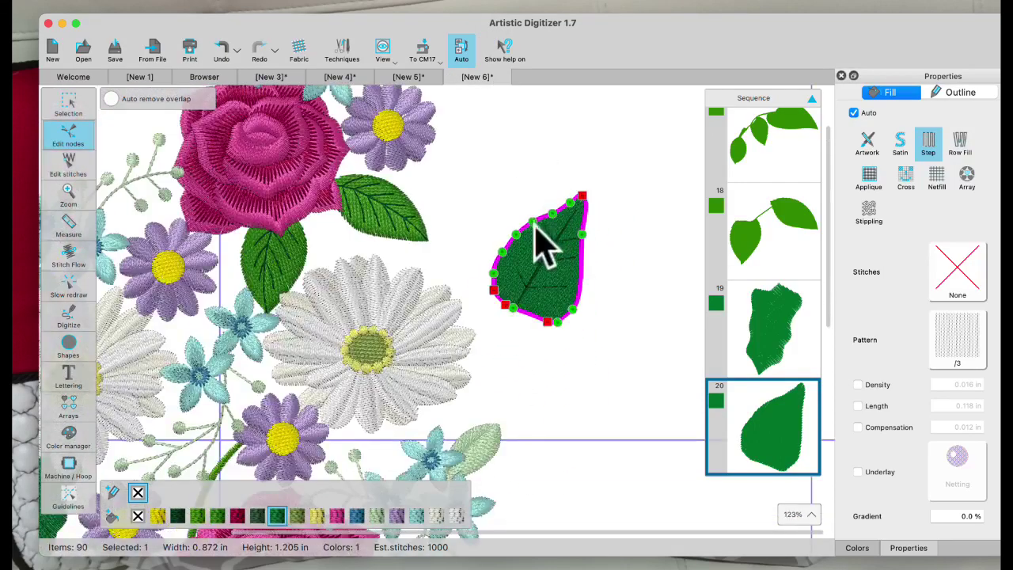
left_click(68, 102)
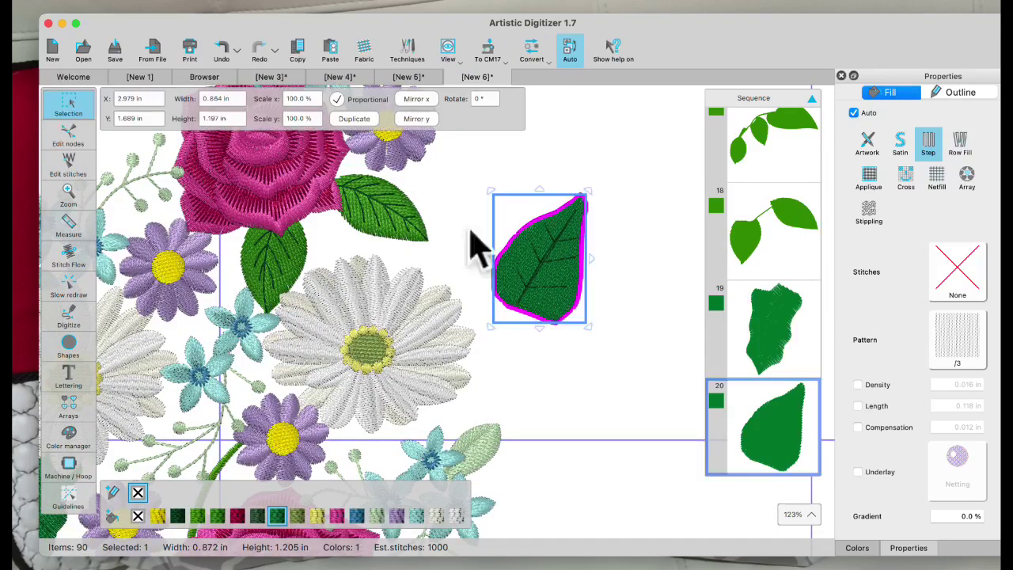
left_click_drag(537, 268, 449, 292)
left_click(570, 301)
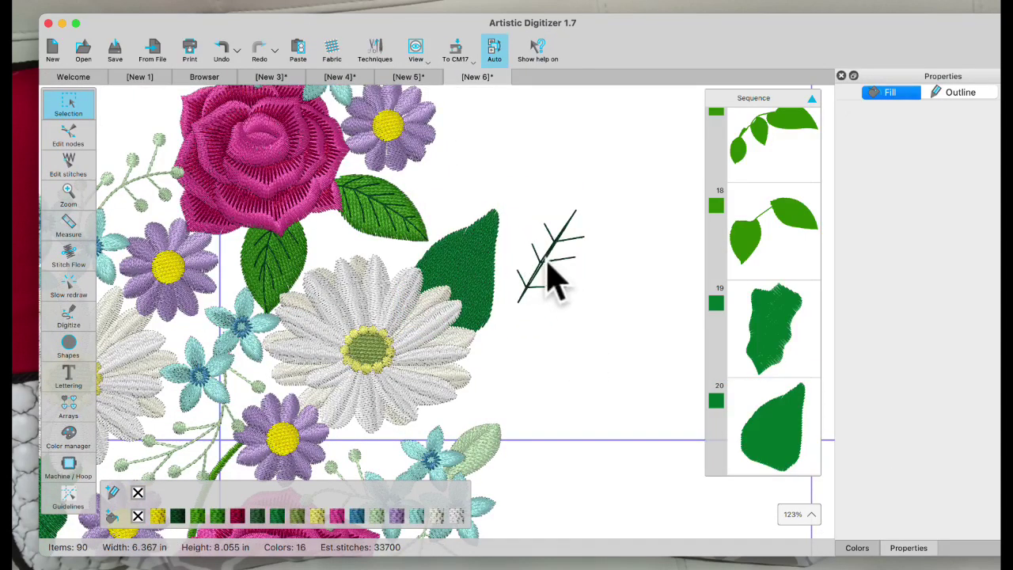
left_click_drag(554, 277, 453, 272)
left_click(568, 324)
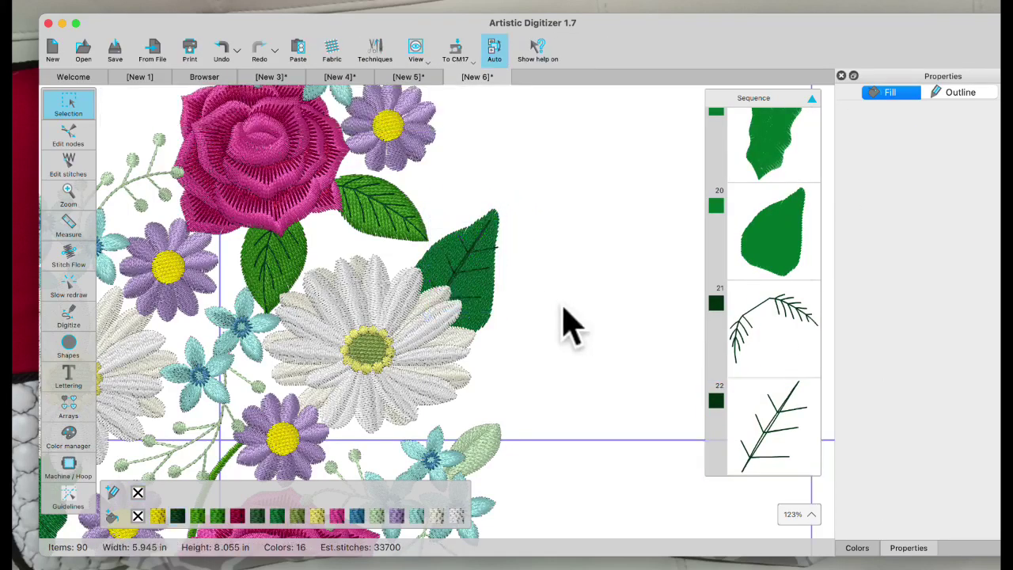
- Change the reshaped leaf's fill type to Satin
left_click(485, 286)
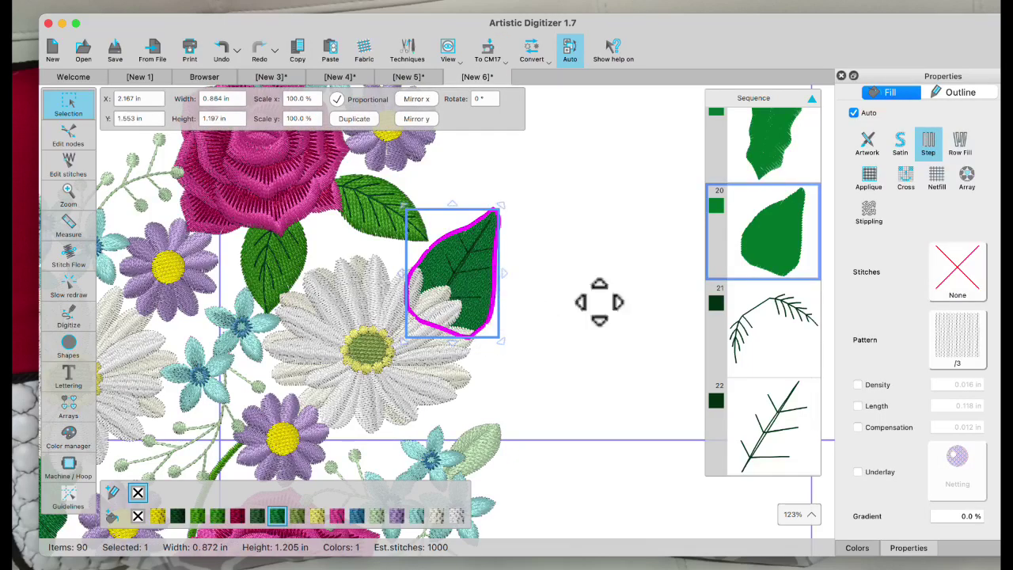
left_click(904, 144)
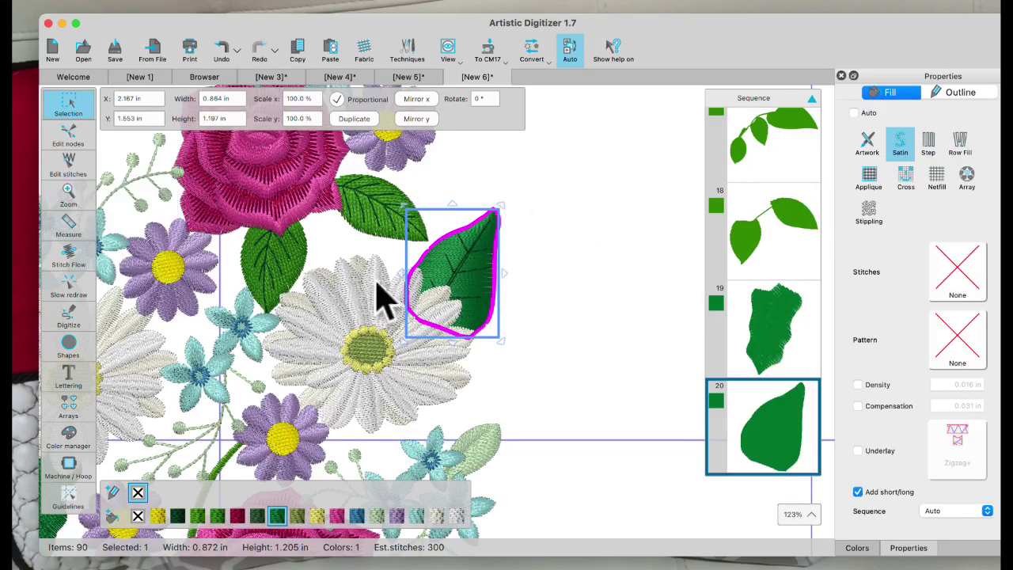
left_click(562, 301)
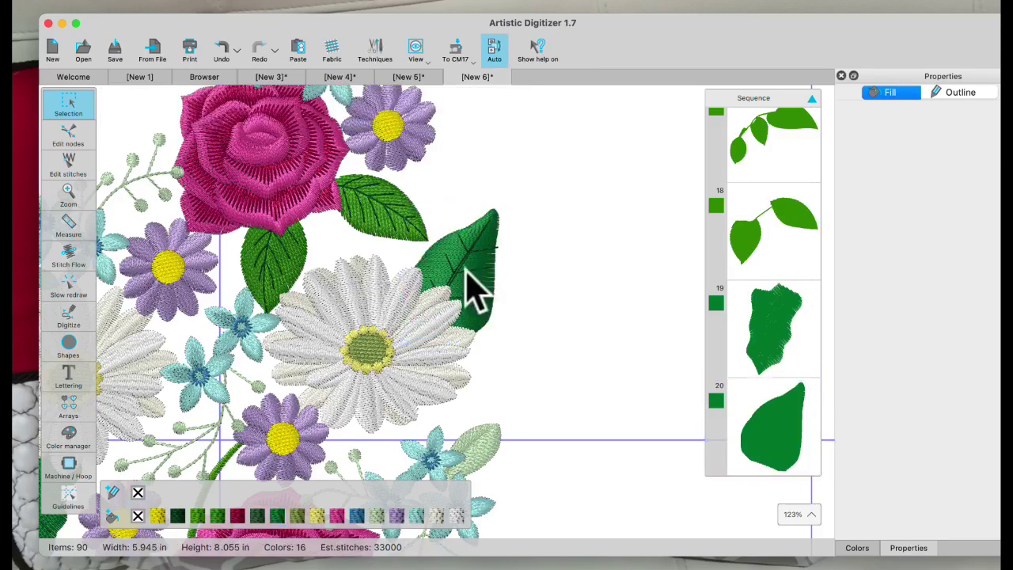
- Move the veins off the leaf and divide its satin fill with a Stitch Flow line from the tip to the base
left_click(470, 273)
left_click_drag(464, 267, 588, 284)
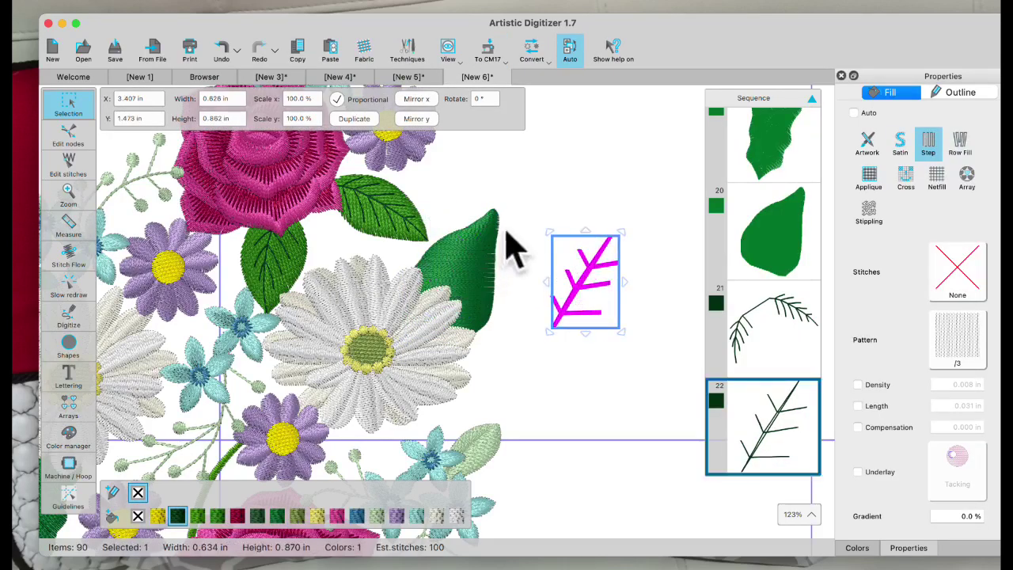
left_click(483, 273)
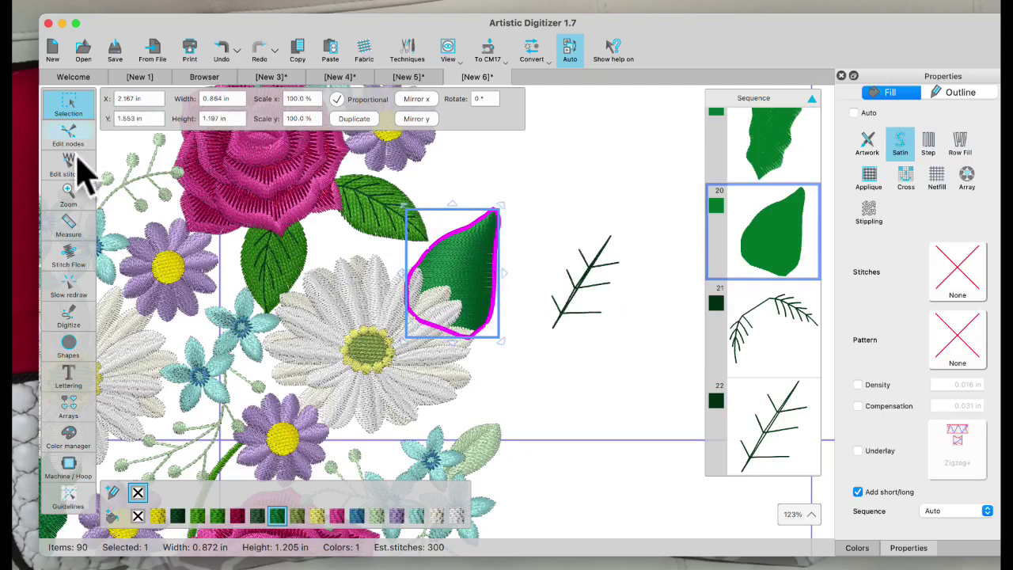
left_click(68, 257)
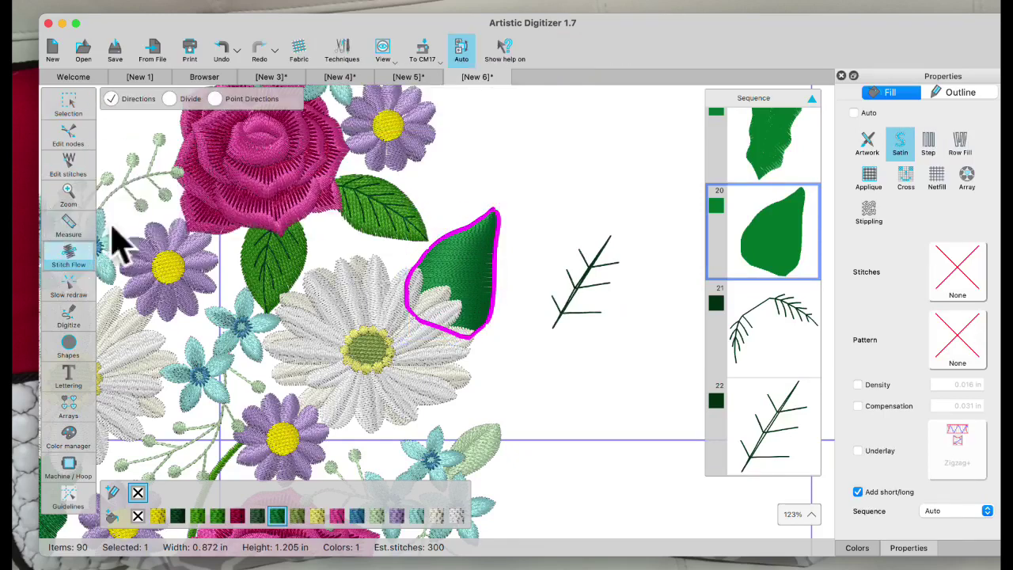
left_click(171, 100)
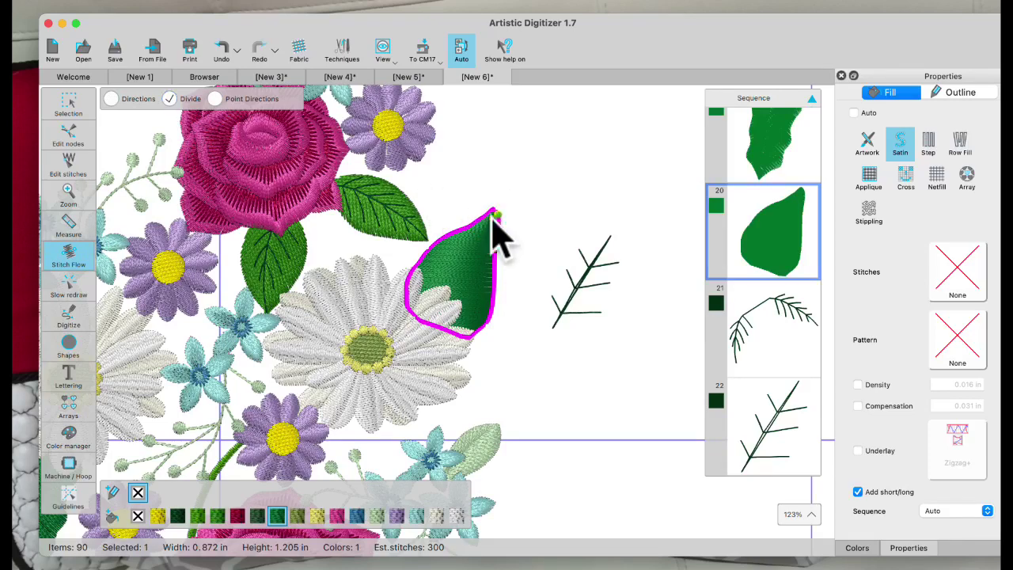
left_click_drag(495, 212, 432, 325)
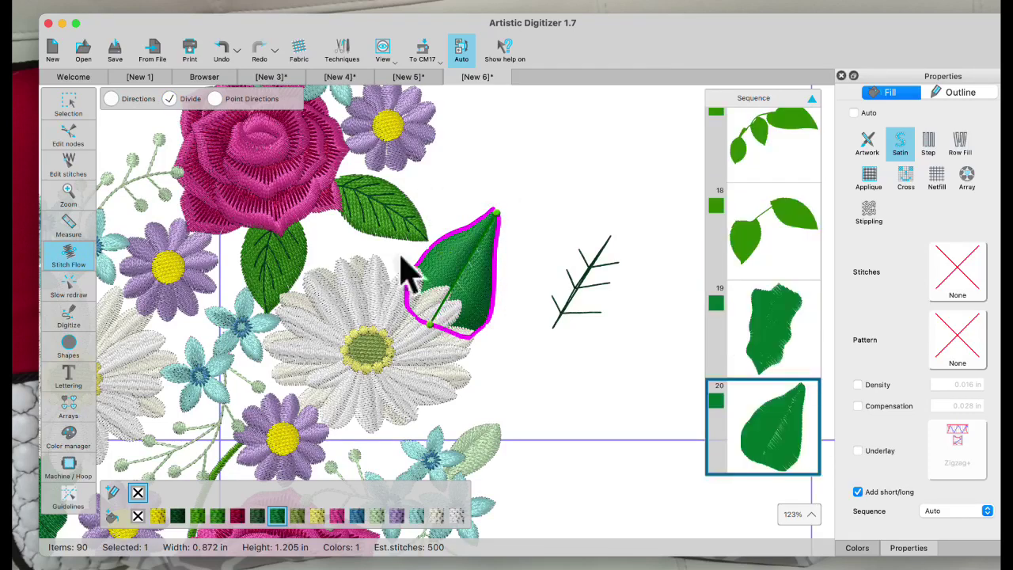
- Add a stitch direction line to each half of the divided leaf, angled toward the centre line
left_click(111, 98)
mouse_move(444, 239)
left_mouse_down()
mouse_move(449, 289)
mouse_move(485, 272)
mouse_move(464, 276)
left_mouse_up()
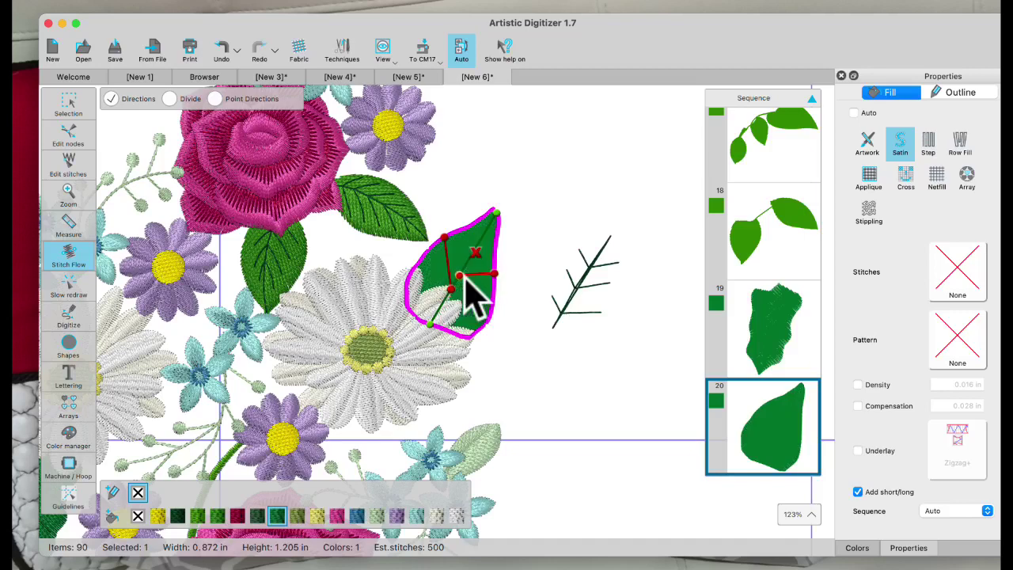
left_click(79, 107)
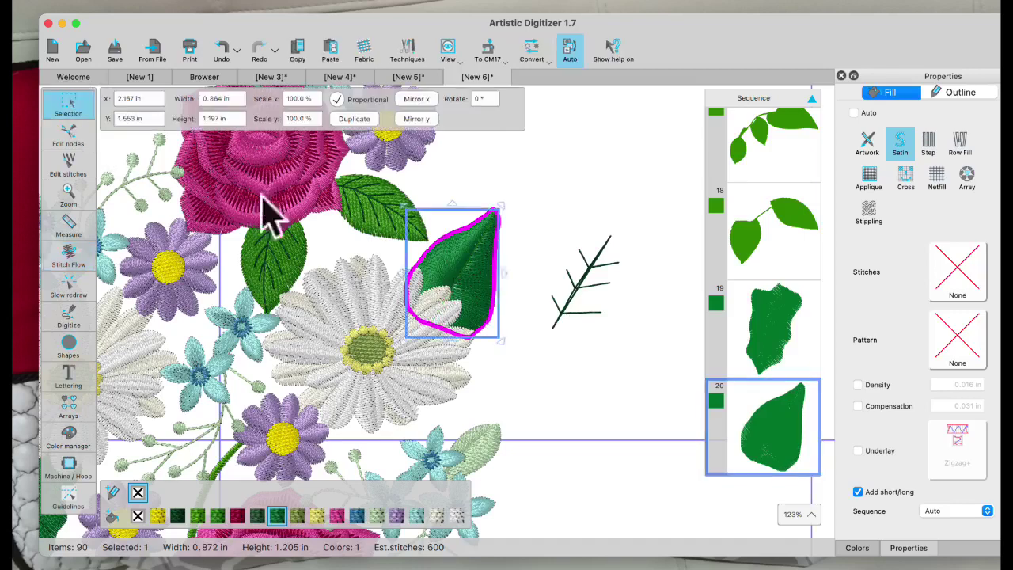
- Move the dark veins back onto the satin leaf
left_click(587, 301)
left_click_drag(588, 300, 471, 281)
left_click(590, 276)
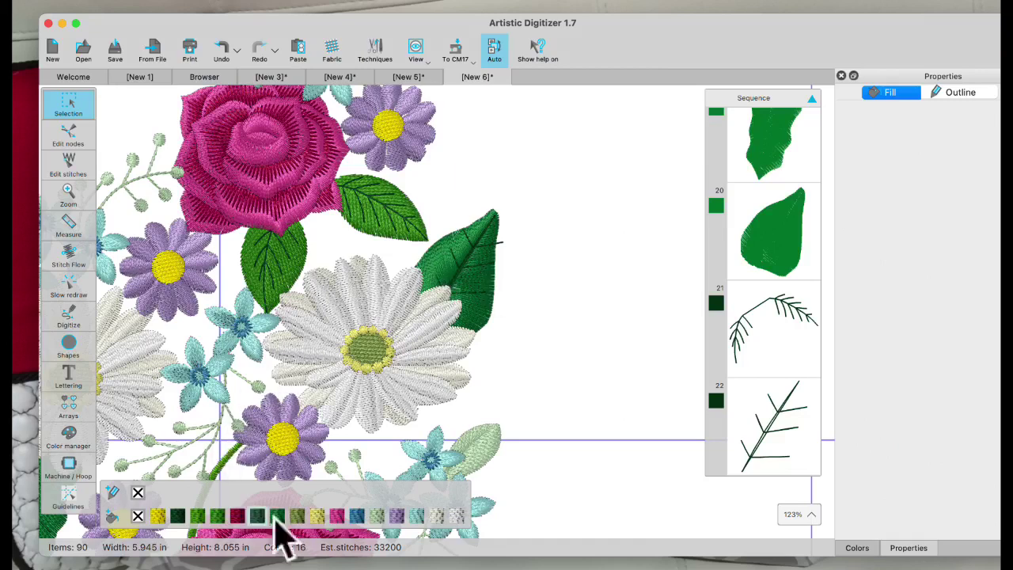
- Convert the yellow centre of the purple flower below and left of the upper rose to curves
scroll(163, 301, "down", 3)
left_click(169, 277)
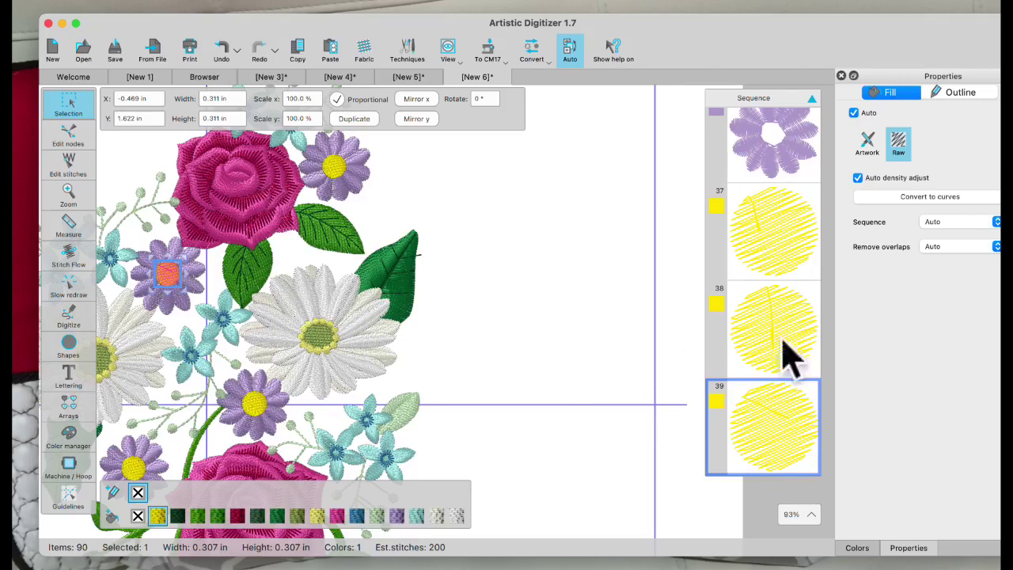
left_click(919, 197)
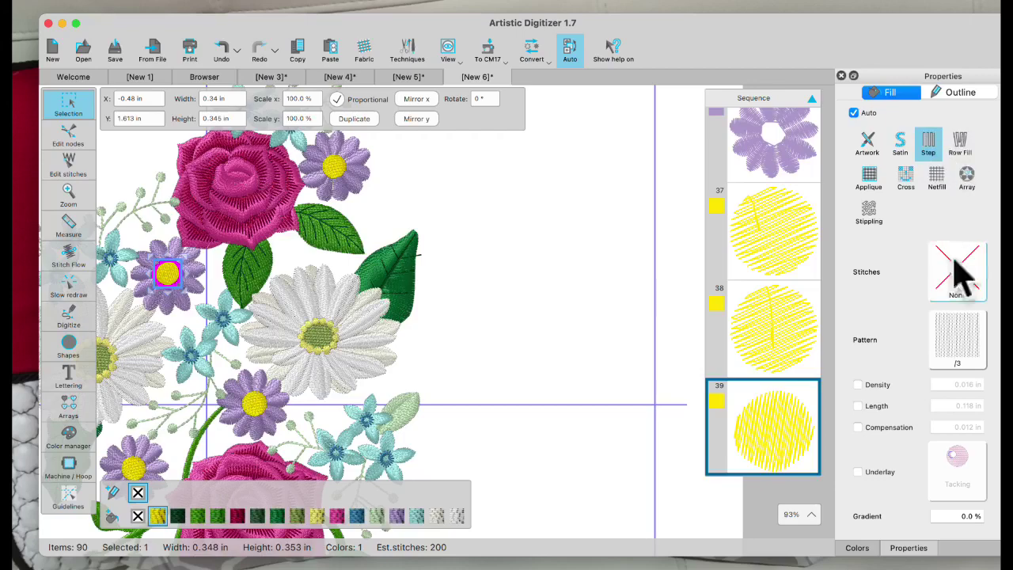
- Apply the Polygons1 pattern to the flower centre's step fill and inspect the result up close
left_click(958, 340)
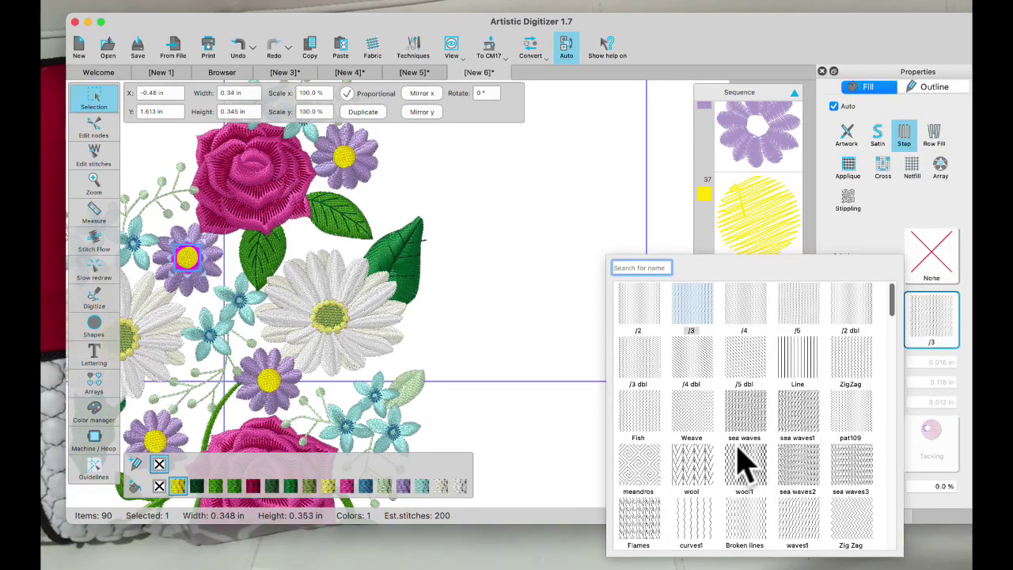
scroll(744, 465, "down", 10)
scroll(747, 463, "up", 3)
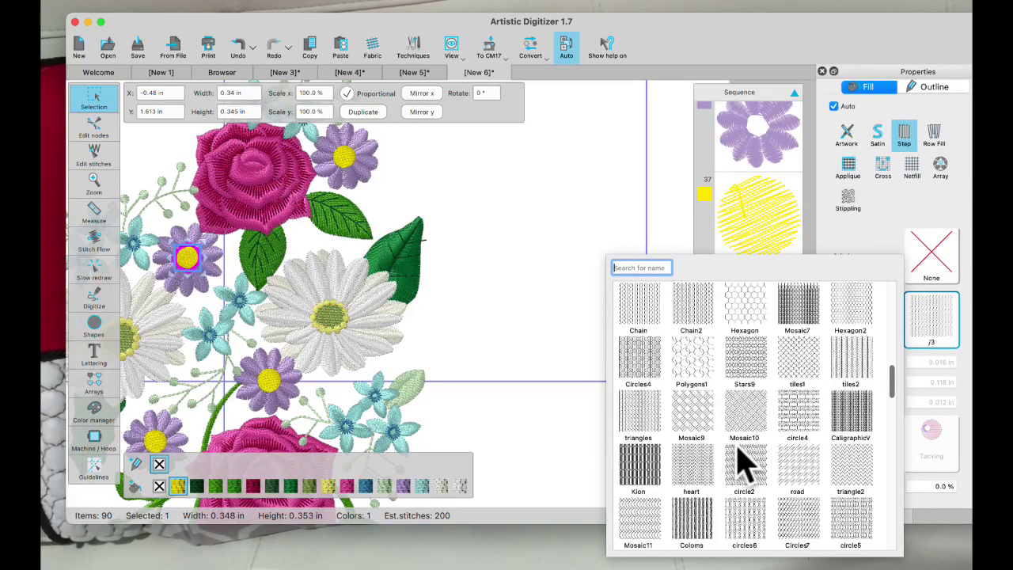
left_click(694, 369)
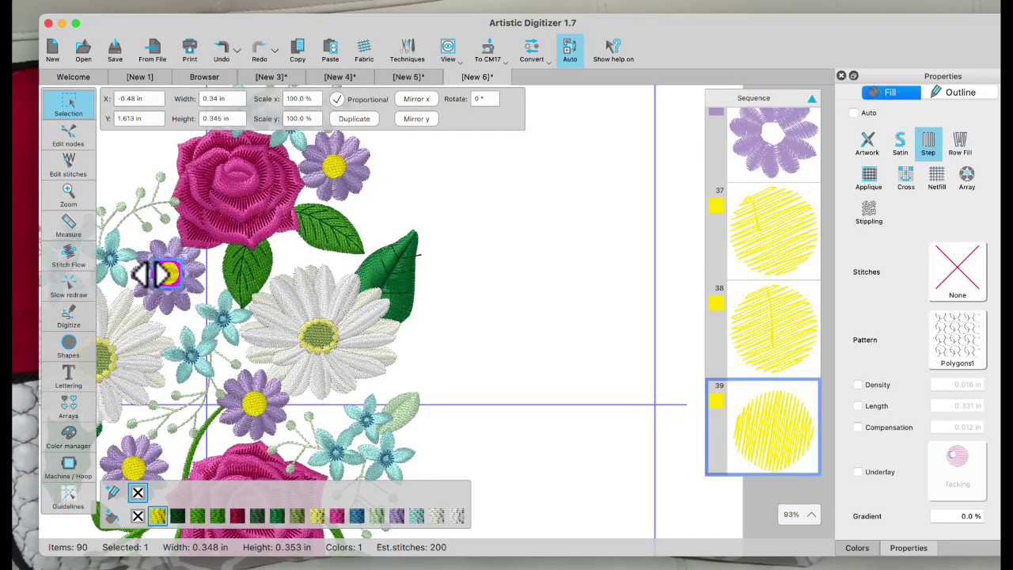
scroll(167, 273, "up", 5)
left_click(459, 257)
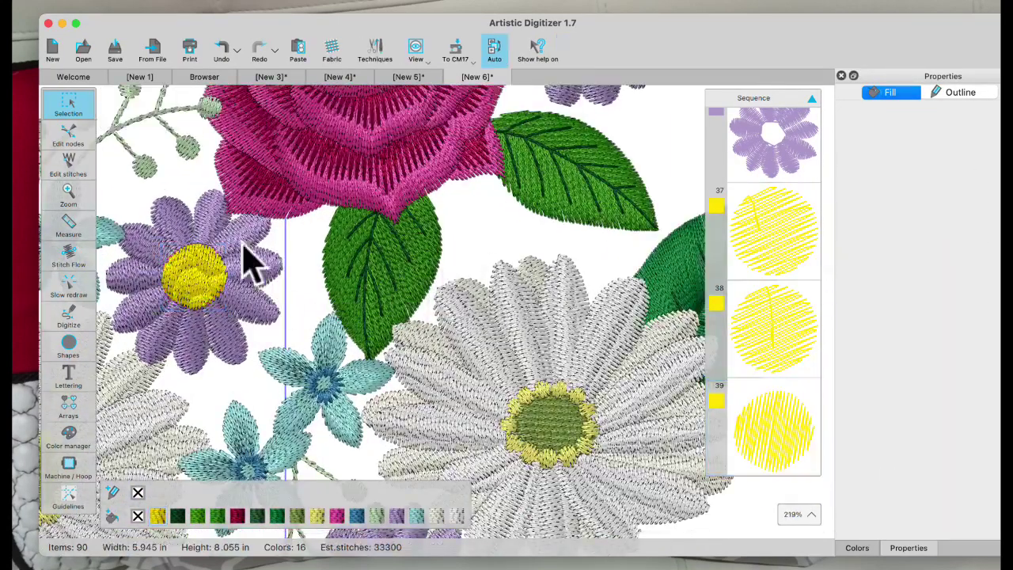
scroll(253, 340, "down", 7)
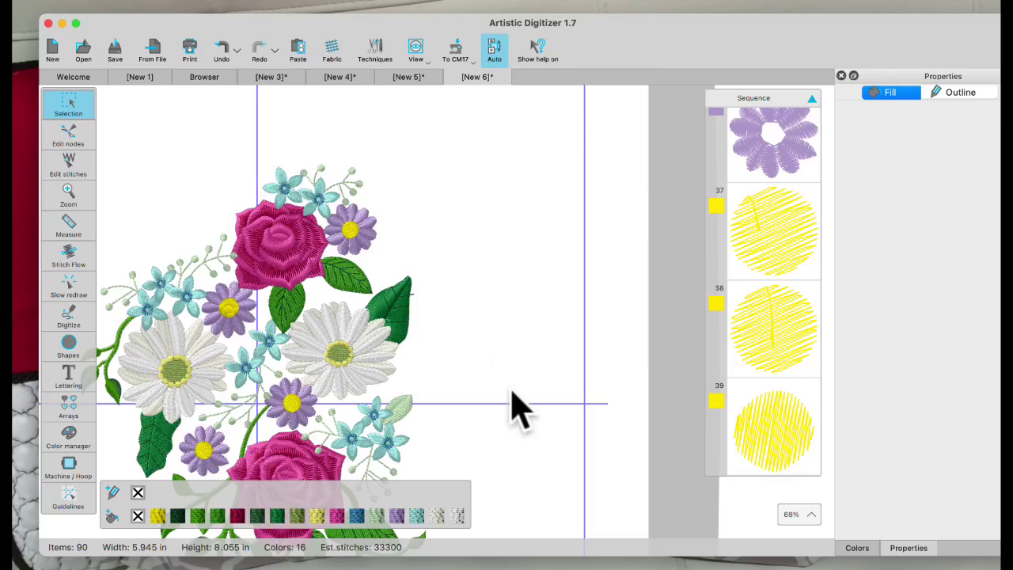
scroll(519, 425, "right", 2)
scroll(520, 425, "left", 10)
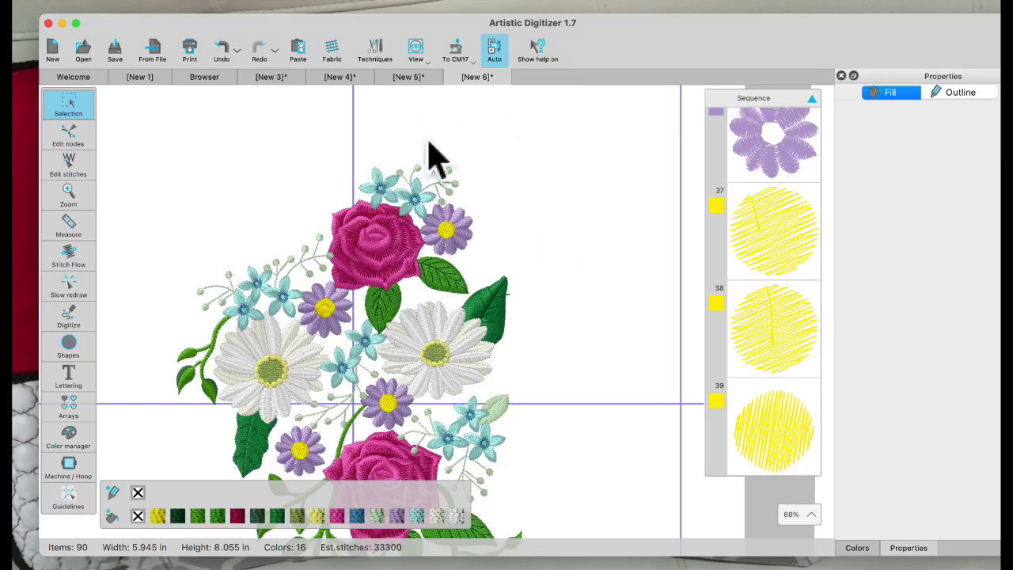
- Open the recent butterfly sample design 4.Draw and create a folder named BUTTERFLY SAMPLE on the Desktop for saving it
left_click(75, 76)
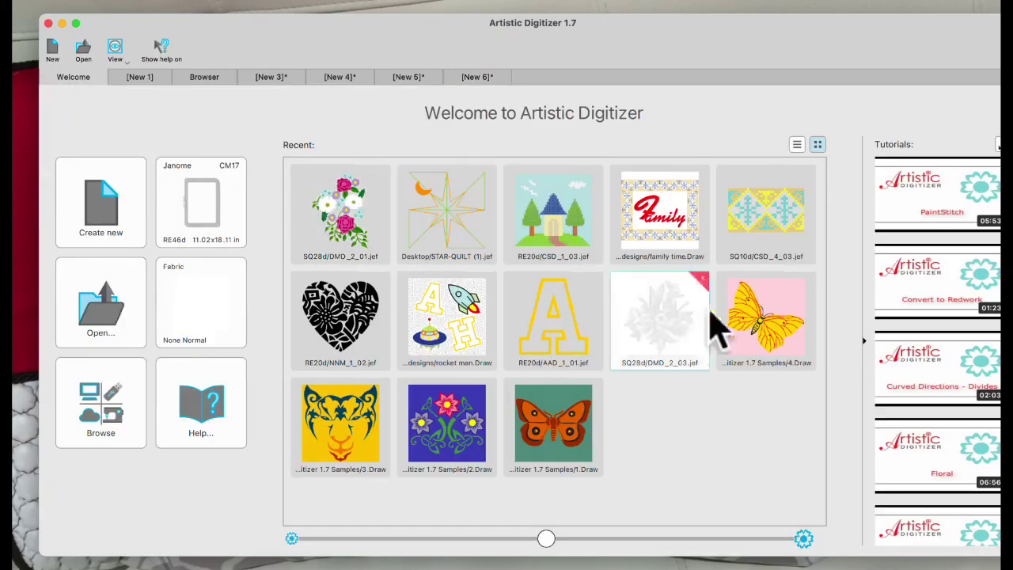
left_click(780, 351)
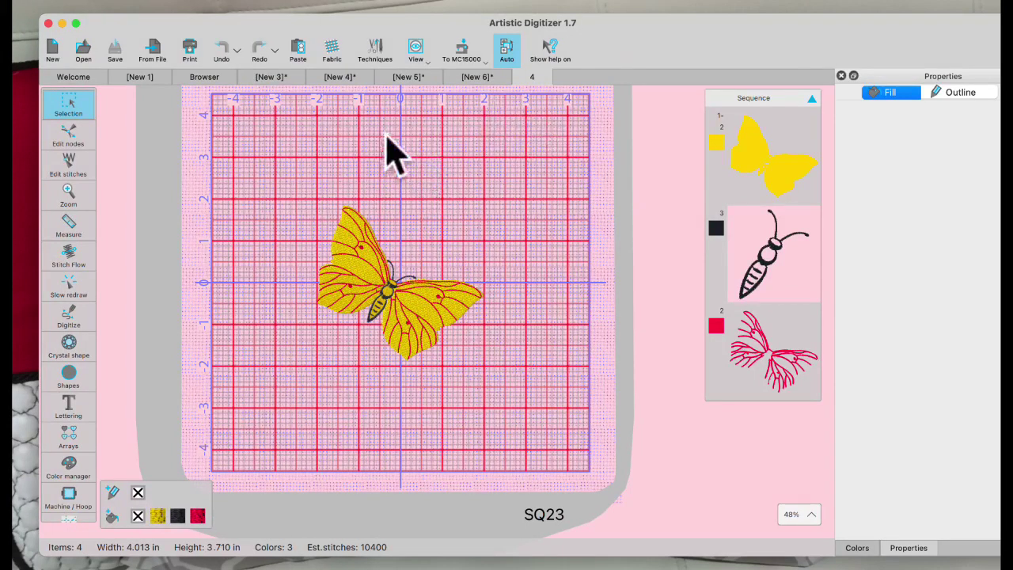
left_click(108, 11)
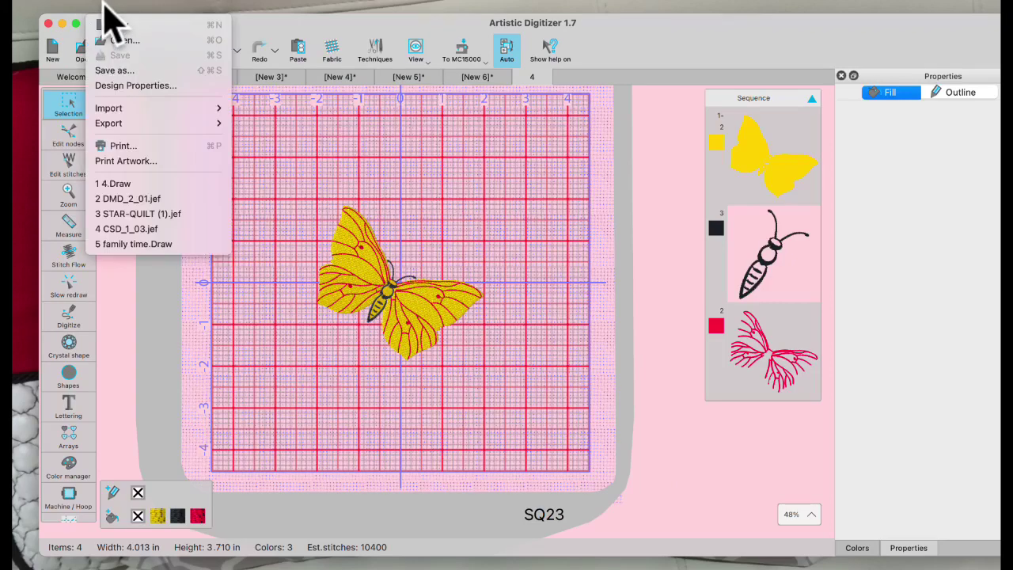
left_click(111, 71)
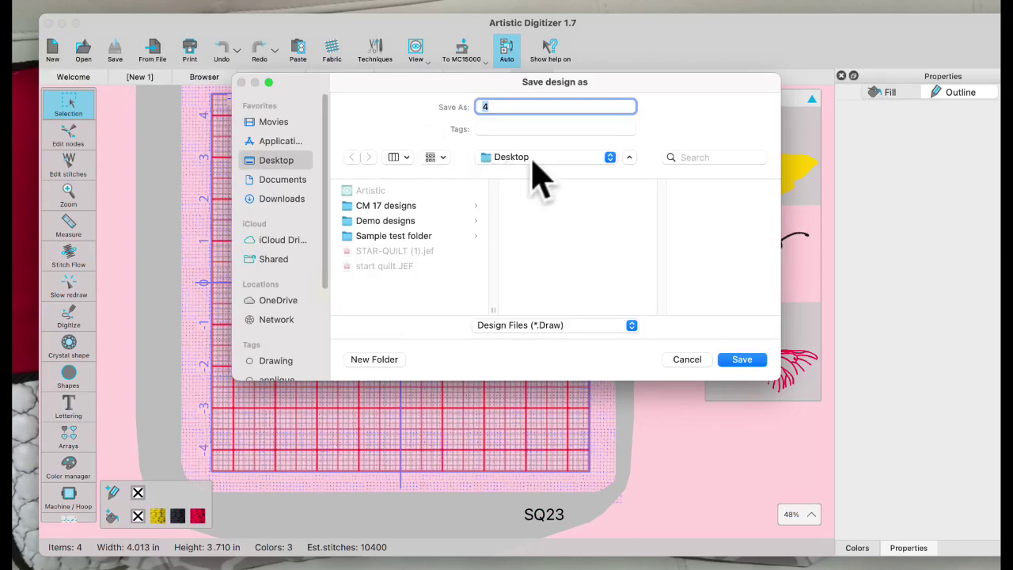
left_click(374, 360)
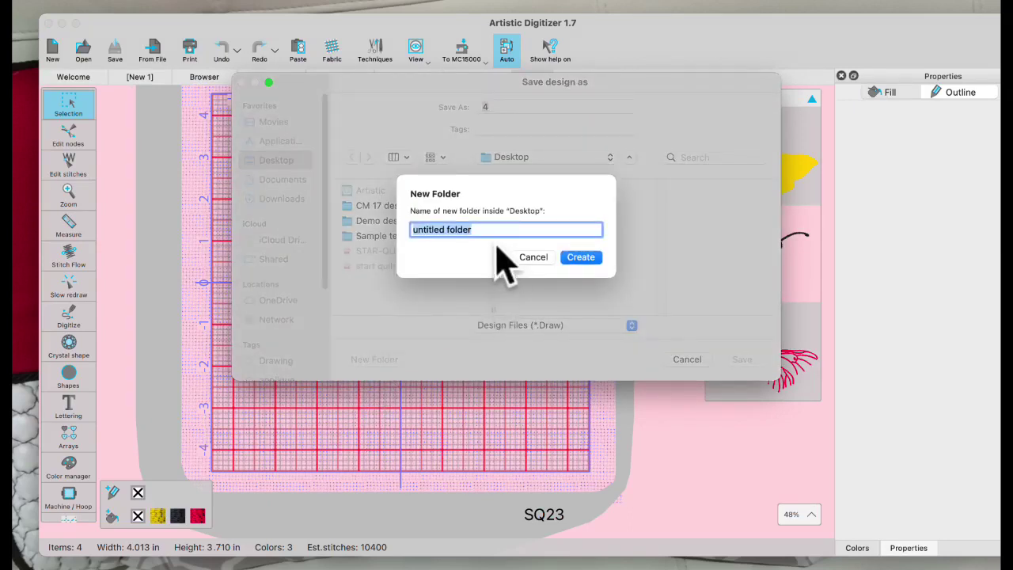
type("B")
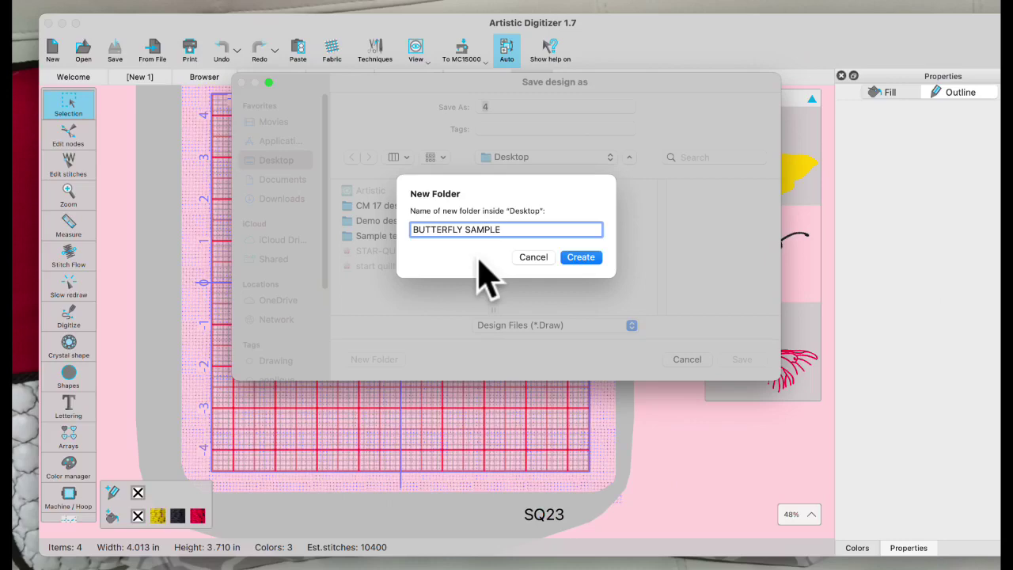
type("UTTERFLY SAMPLE")
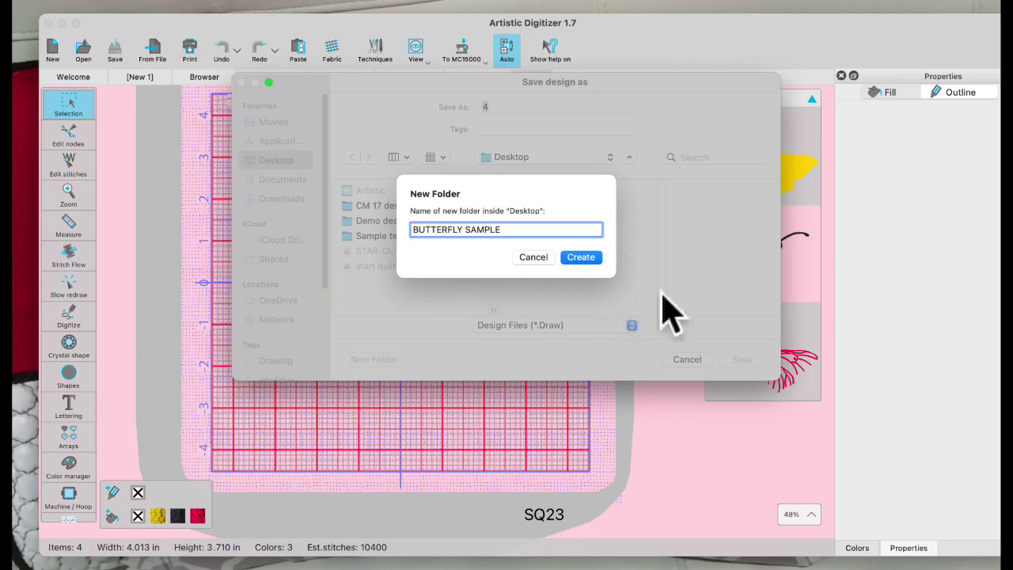
left_click(586, 257)
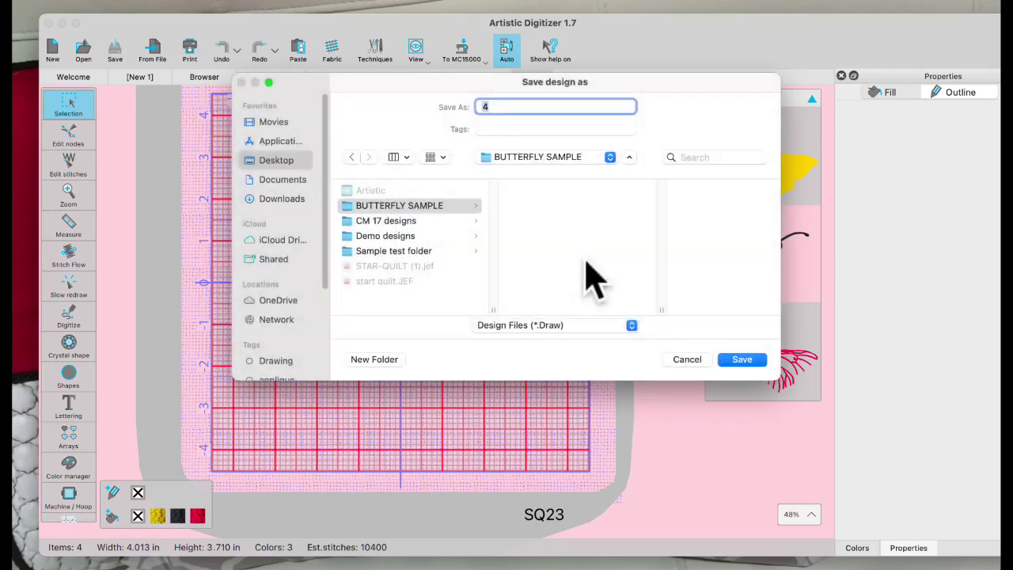
- Save the butterfly design under the name 1 in the BUTTERFLY SAMPLE folder
left_click(440, 207)
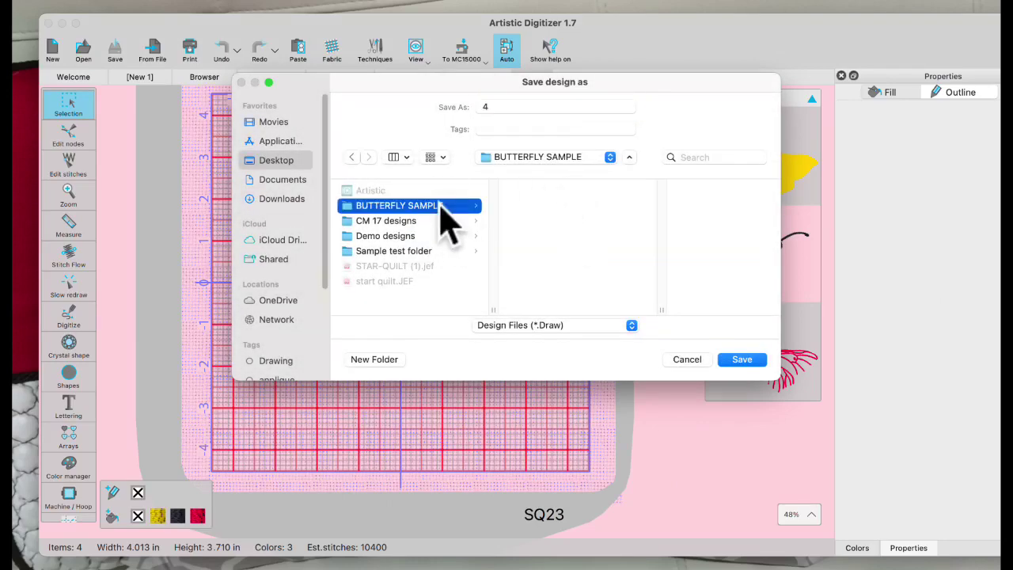
left_click(504, 107)
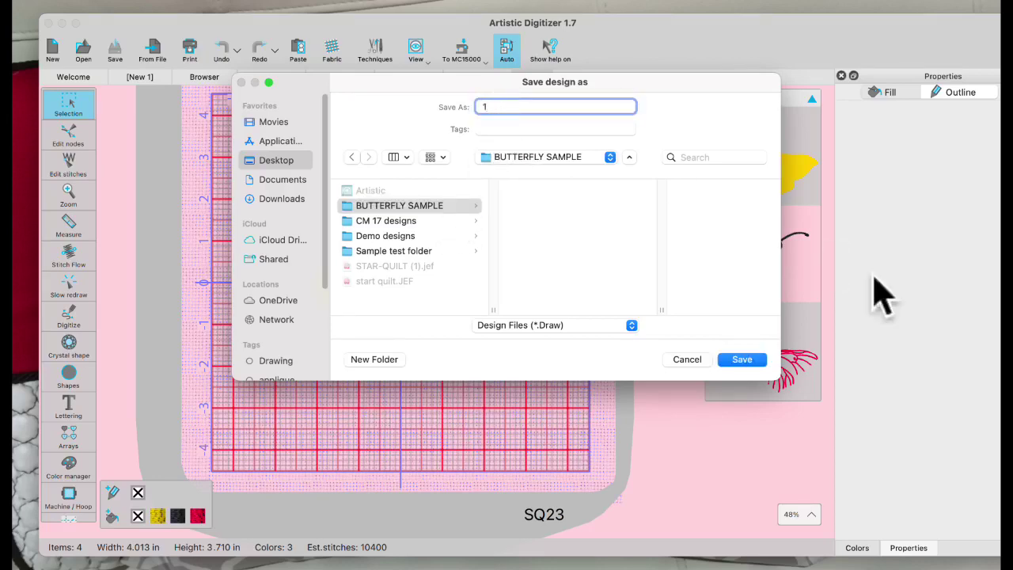
left_click(741, 360)
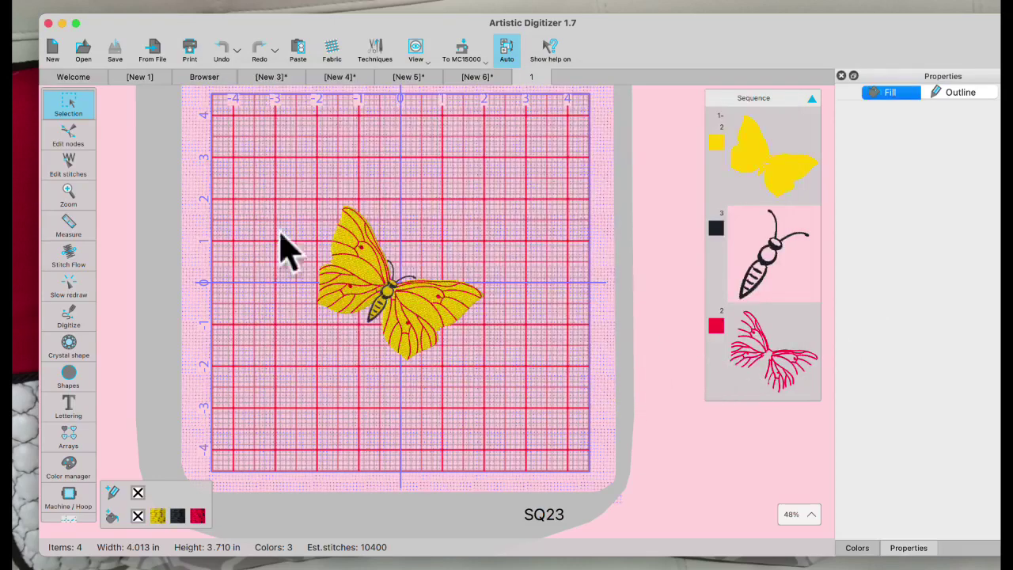
- Add a 1051 XMAS GREEN outline to the butterfly's red wing veins and inspect it up close
left_click(425, 317)
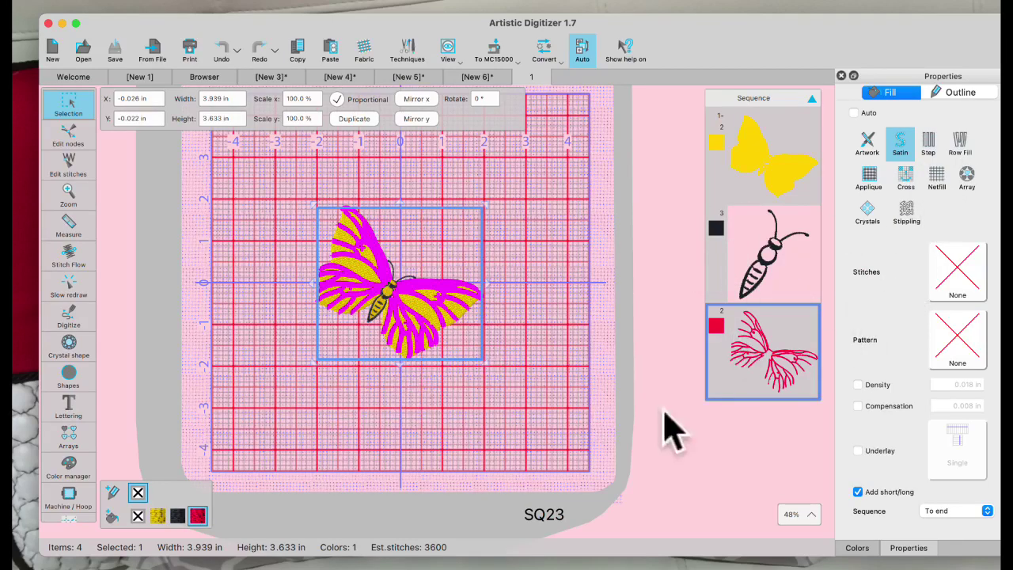
left_click(854, 548)
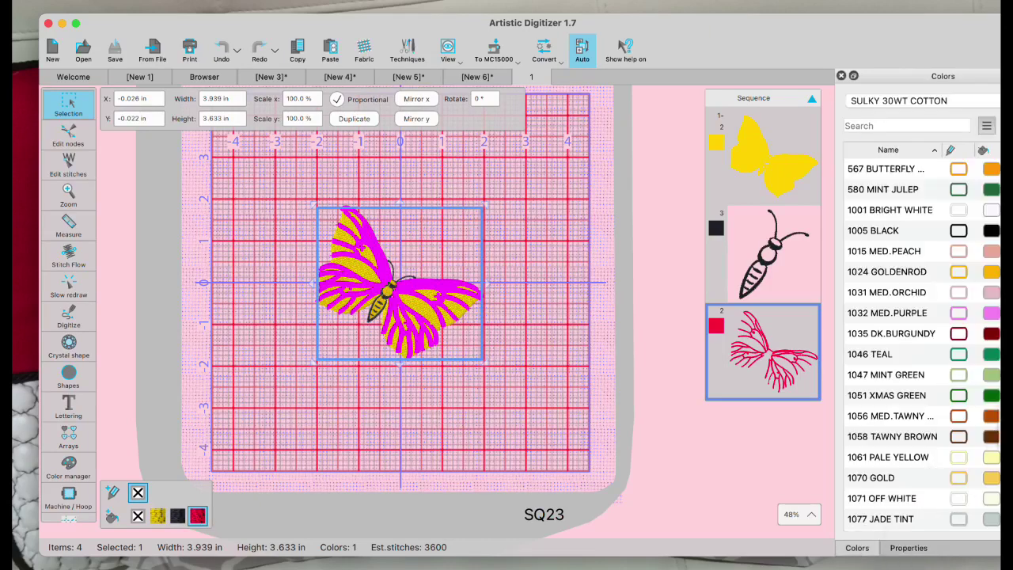
left_click(991, 395)
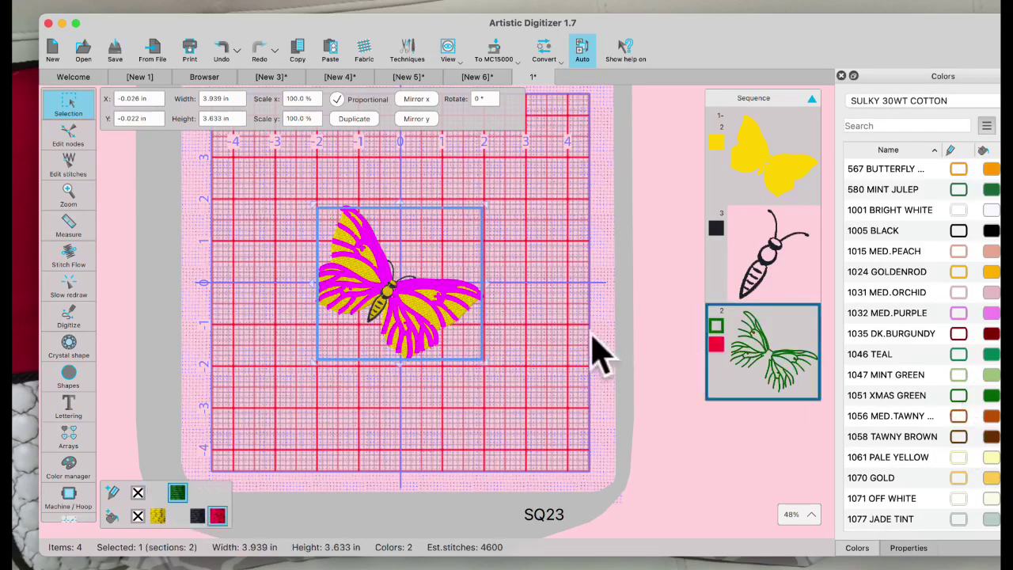
left_click(569, 348)
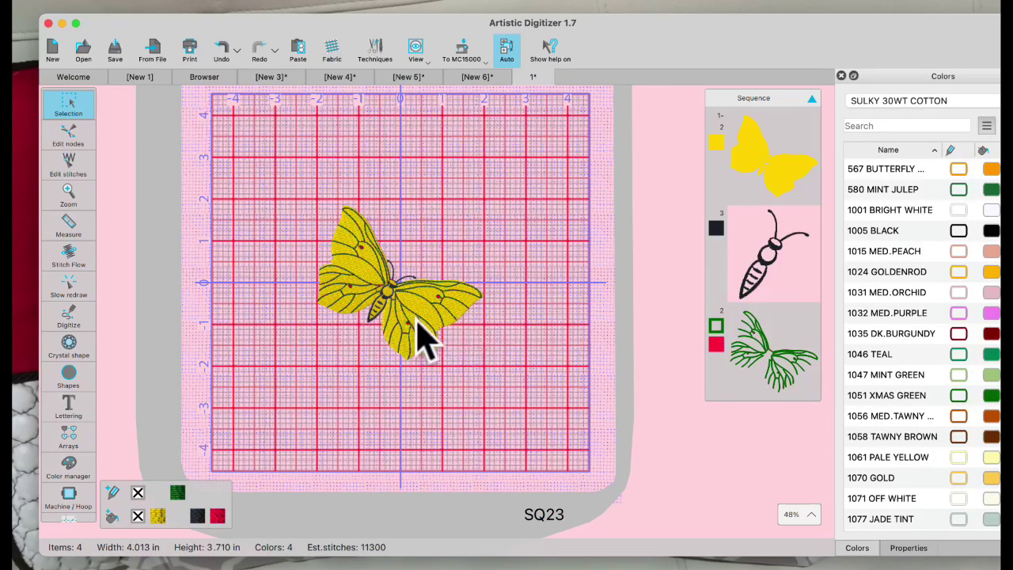
scroll(419, 339, "up", 3)
scroll(418, 320, "up", 4)
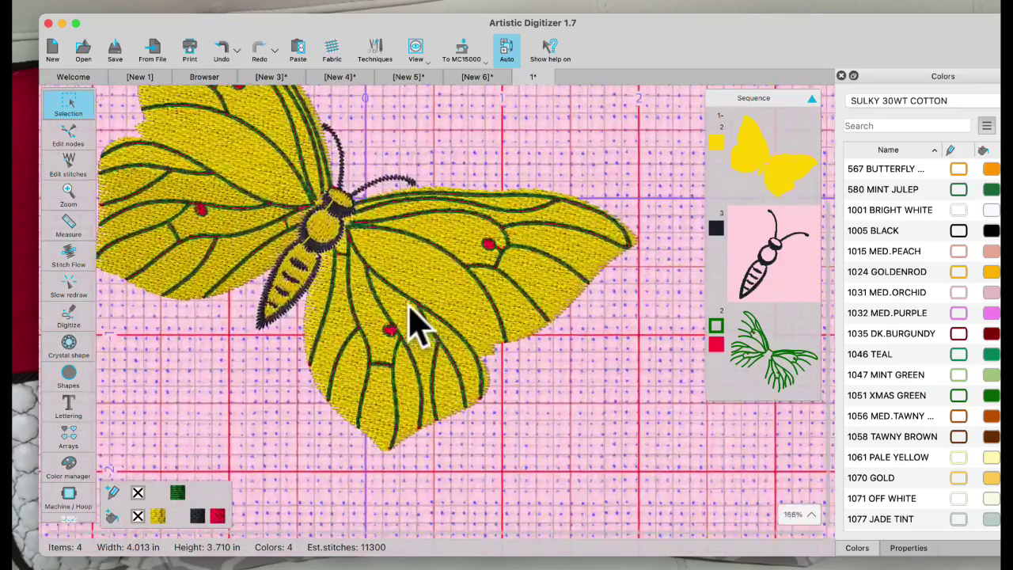
- Break apart the butterfly's wing veins and convert their fills to center lines
left_click(410, 304)
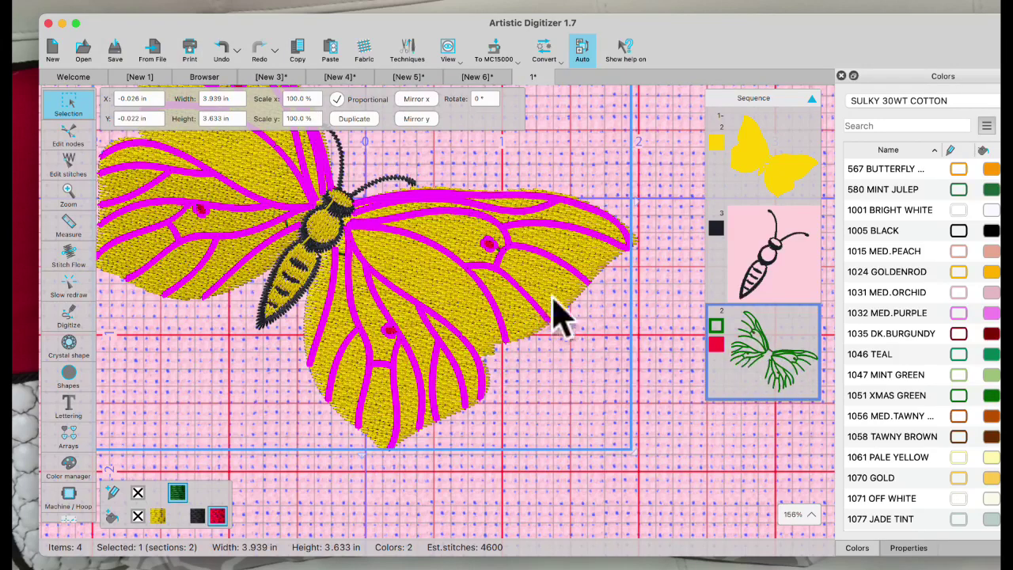
right_click(502, 279)
mouse_move(520, 346)
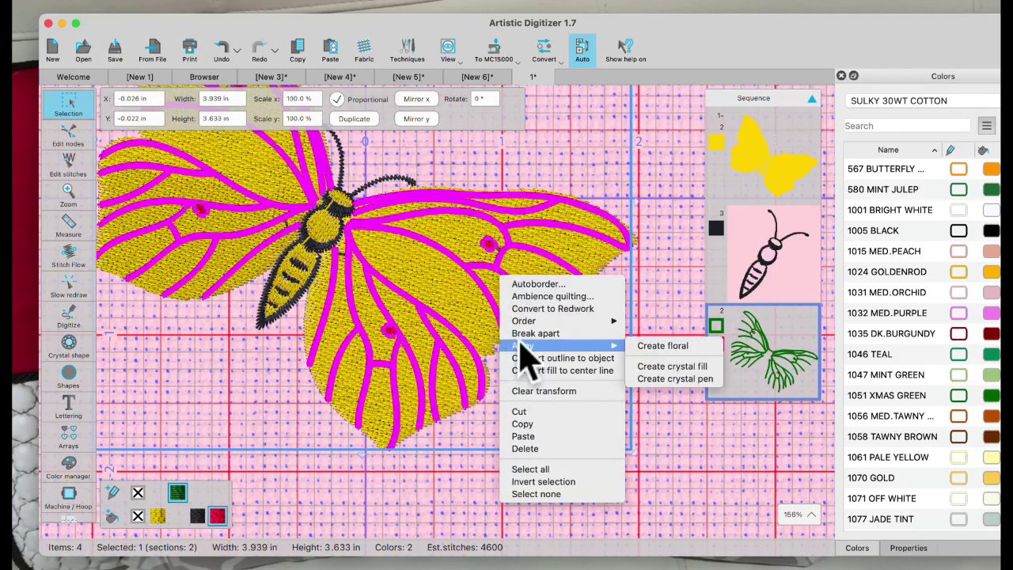
left_click(532, 333)
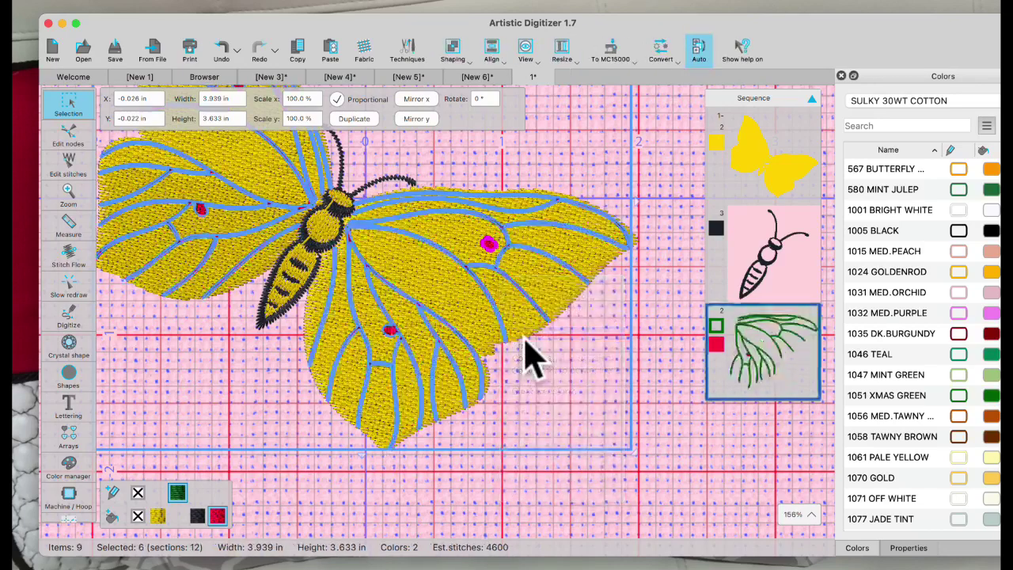
right_click(445, 288)
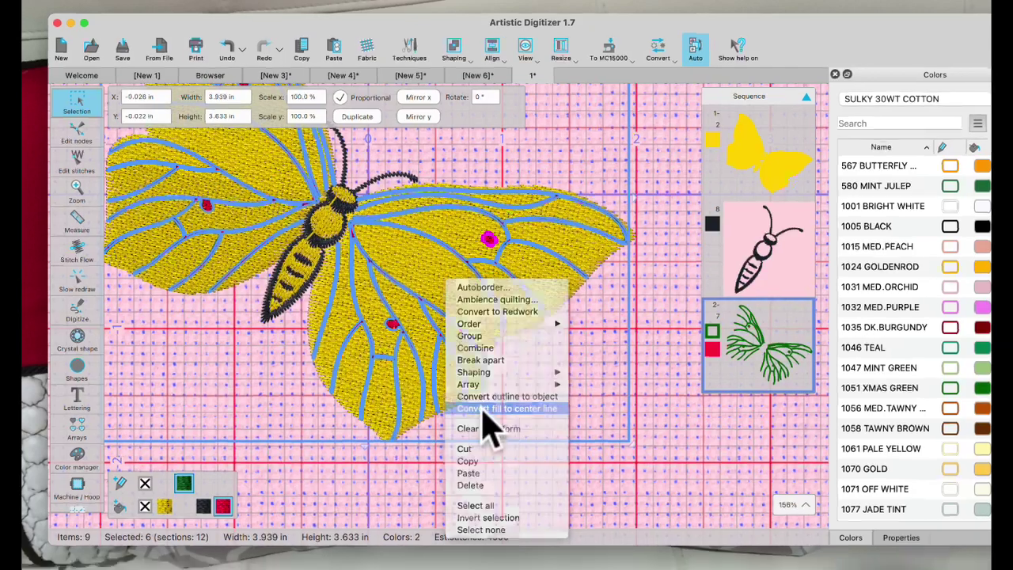
left_click(486, 417)
left_click(486, 418)
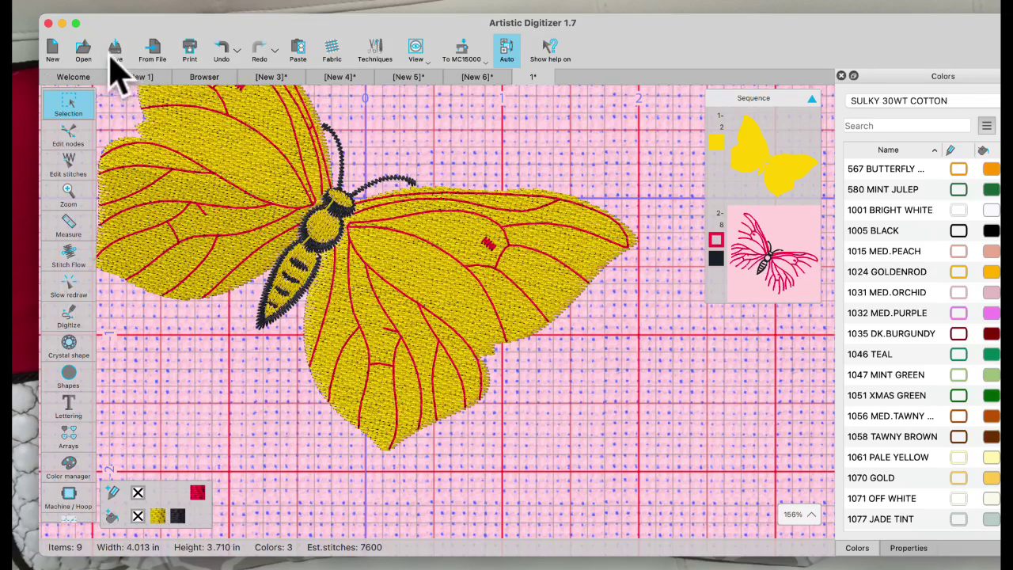
- Save the modified butterfly as a separate design named 1A in the BUTTERFLY SAMPLE folder
left_click(105, 8)
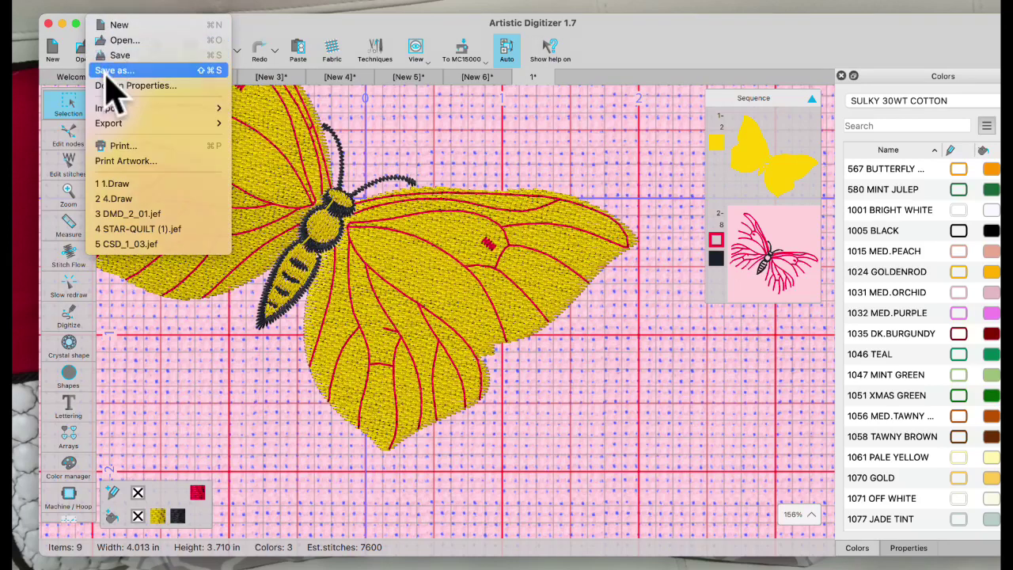
left_click(108, 73)
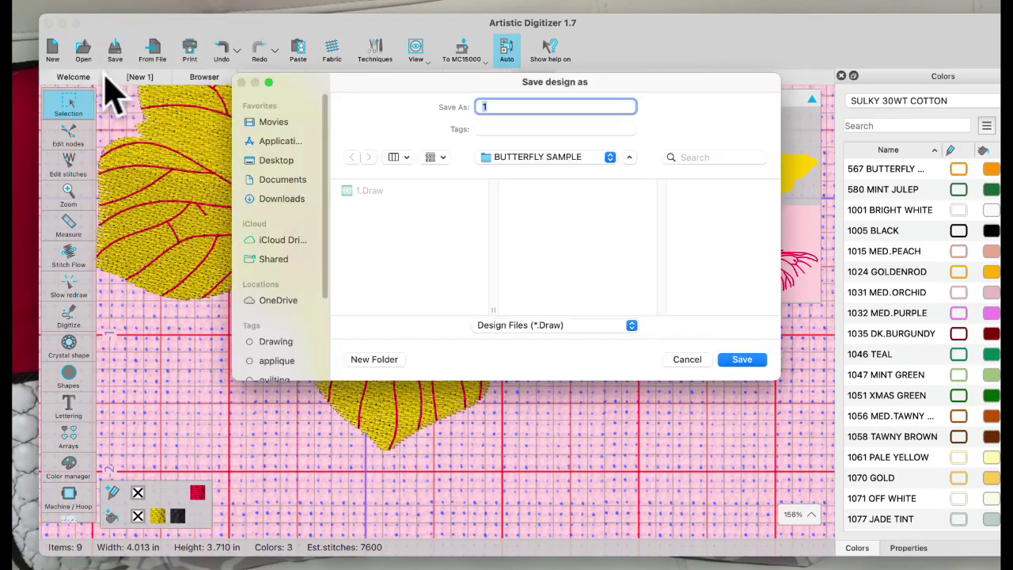
left_click(492, 107)
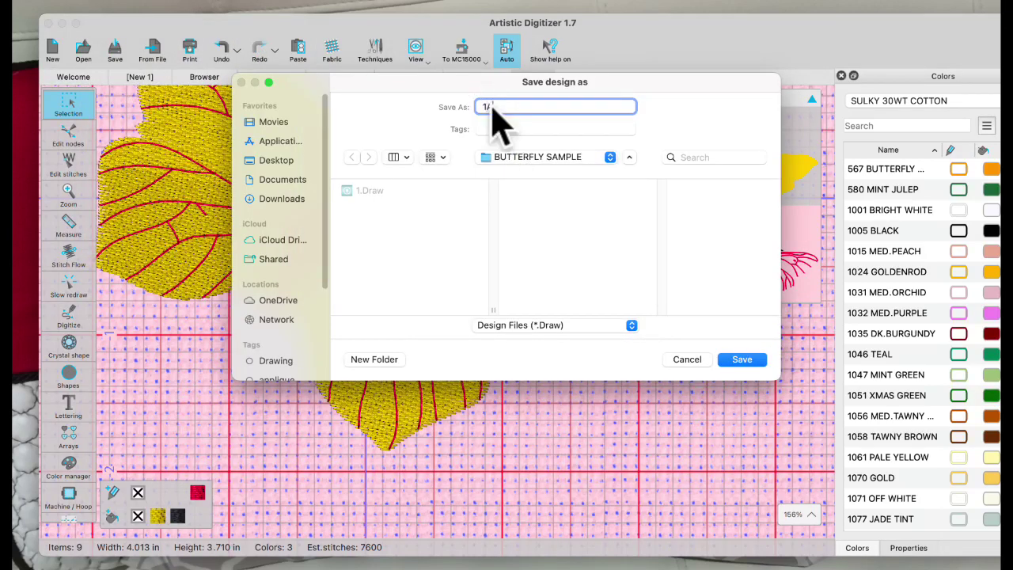
type("A")
left_click(742, 359)
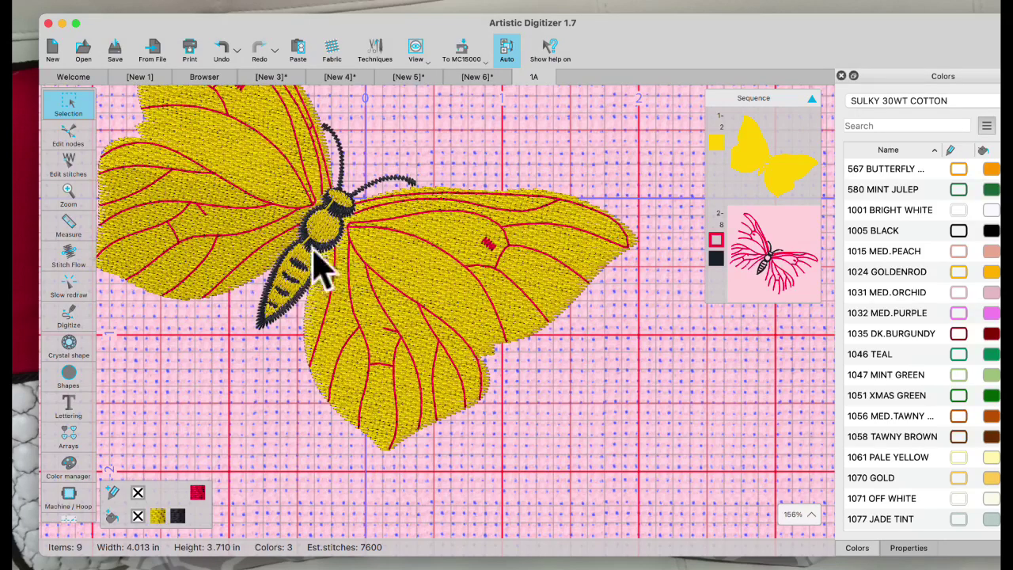
scroll(318, 261, "down", 1)
scroll(319, 261, "down", 4)
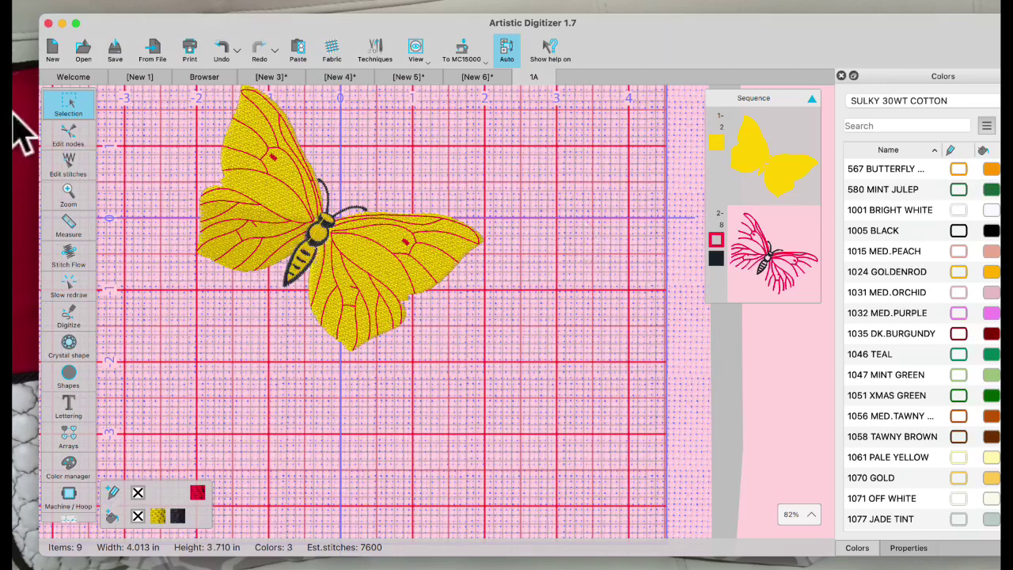
- Open the recent white floral design DMD_2_03.jef
left_click(70, 79)
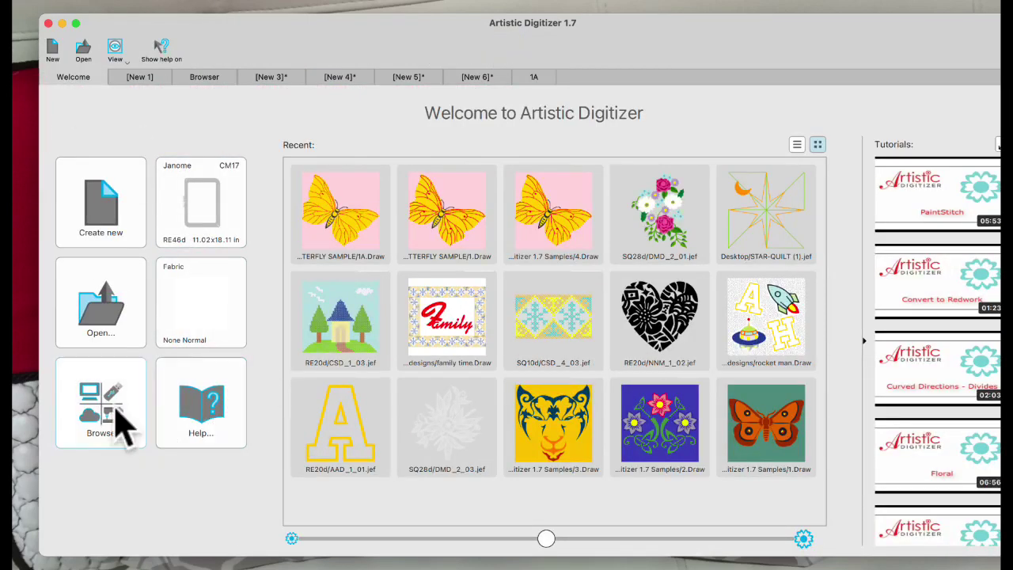
left_click(470, 464)
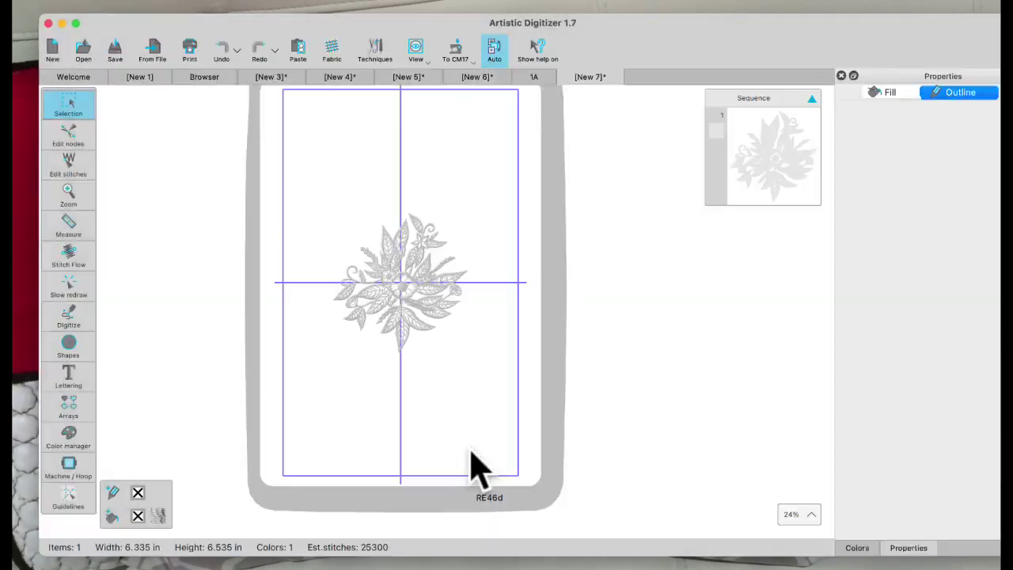
scroll(401, 361, "up", 3)
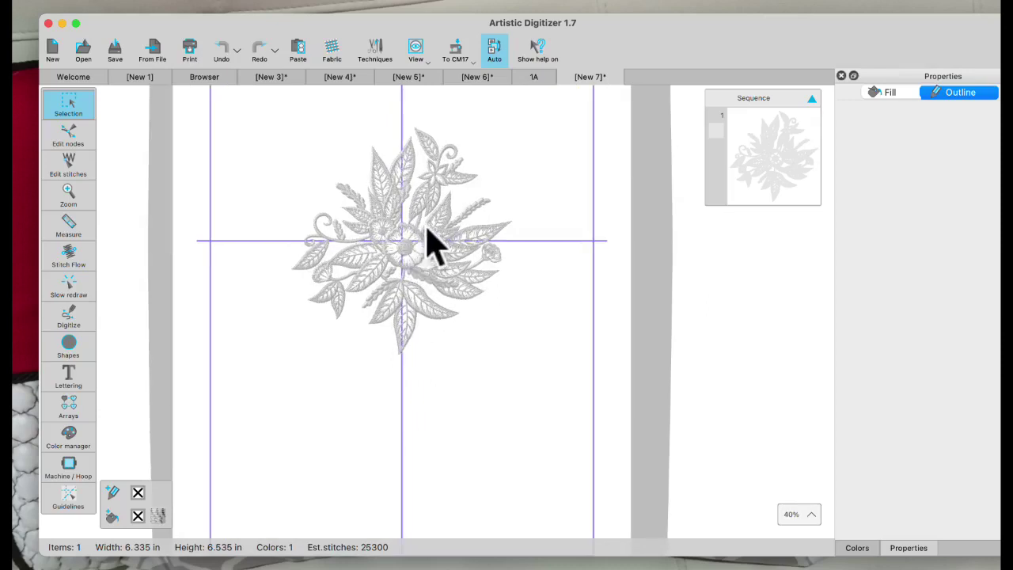
- Convert the whole white floral stitch design to curves and inspect it without the selection
left_click(393, 302)
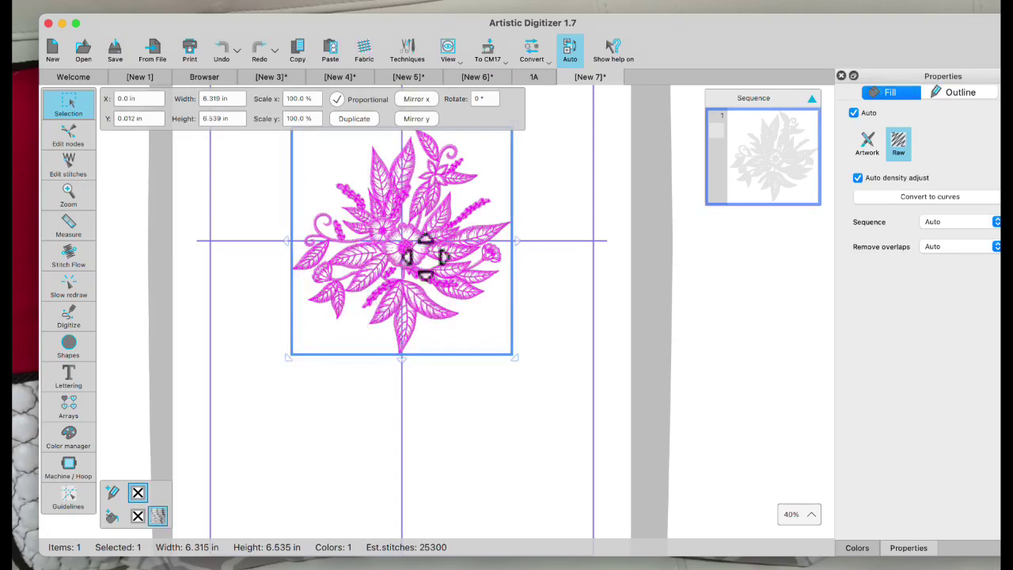
right_click(385, 216)
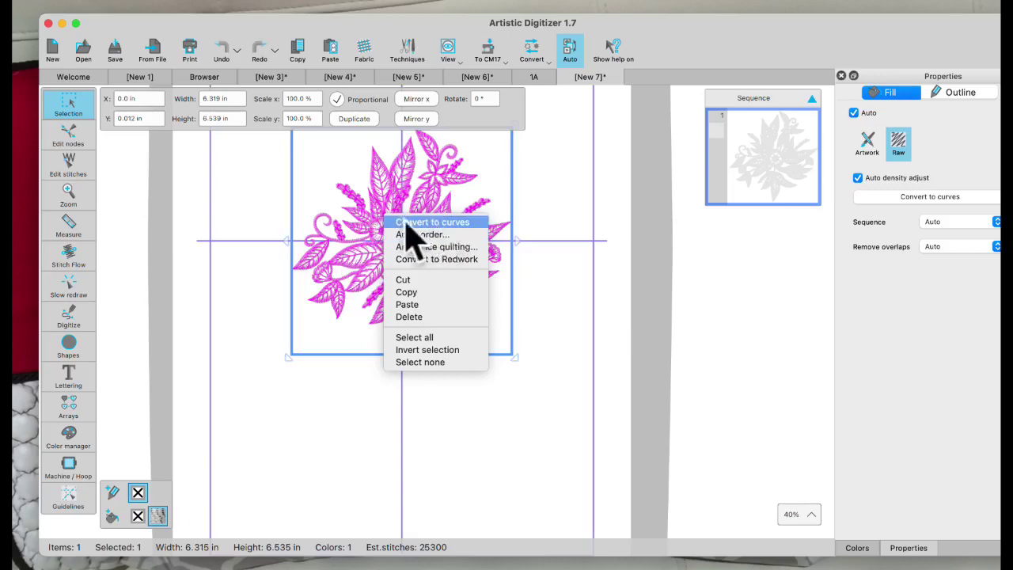
left_click(433, 224)
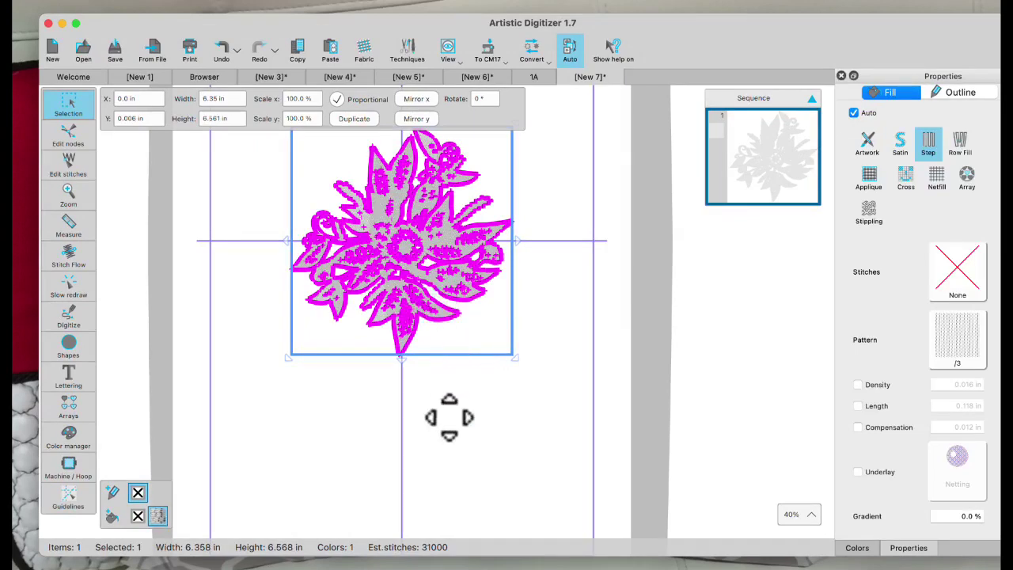
left_click(425, 366)
scroll(388, 290, "up", 2)
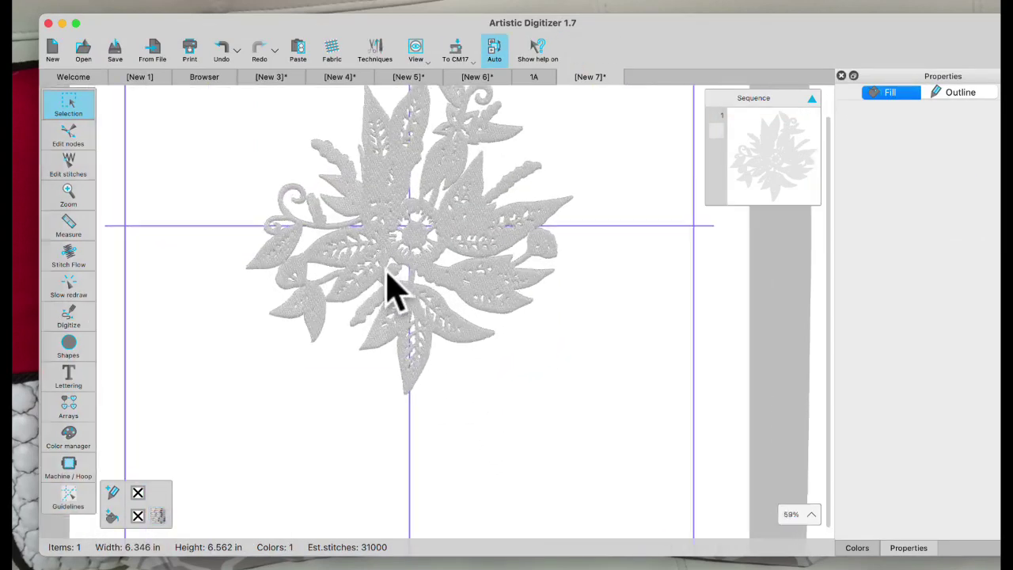
- Convert the fill of the white floral design to a center line
left_click(389, 216)
right_click(389, 215)
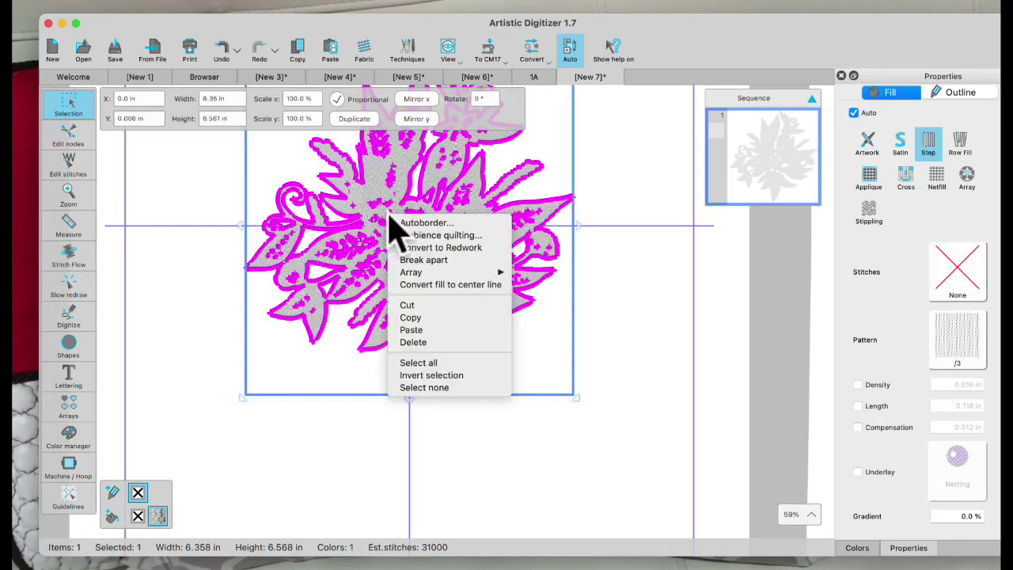
left_click(448, 285)
left_click(476, 366)
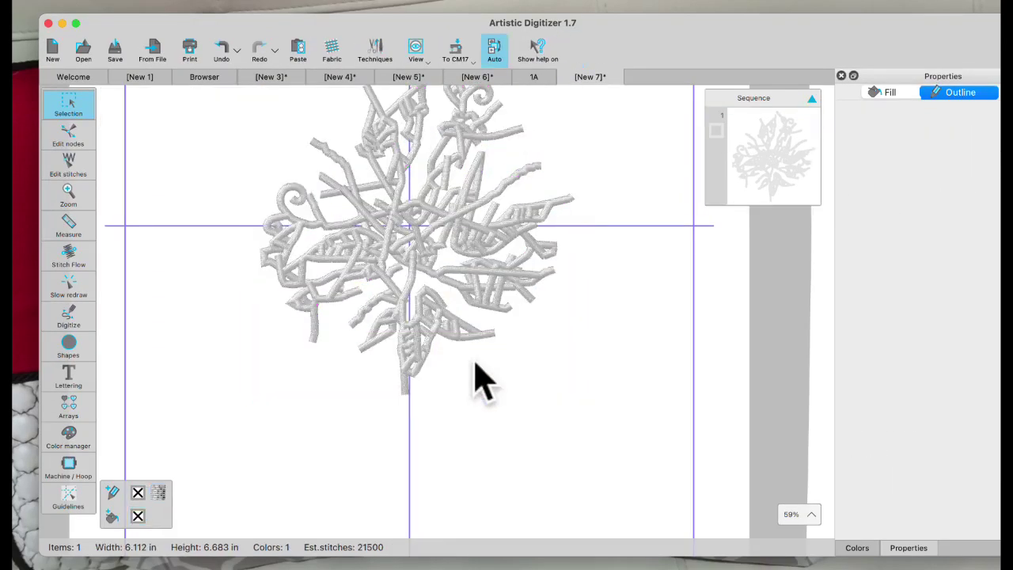
- Undo the center-line and curve conversions of the white floral design to restore its raw stitches
left_click(221, 47)
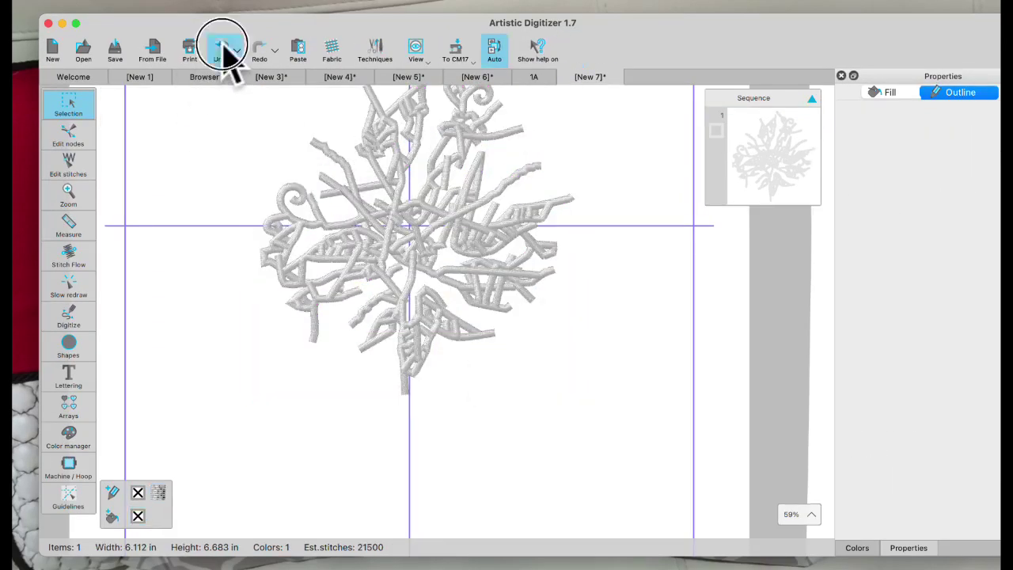
left_click(221, 49)
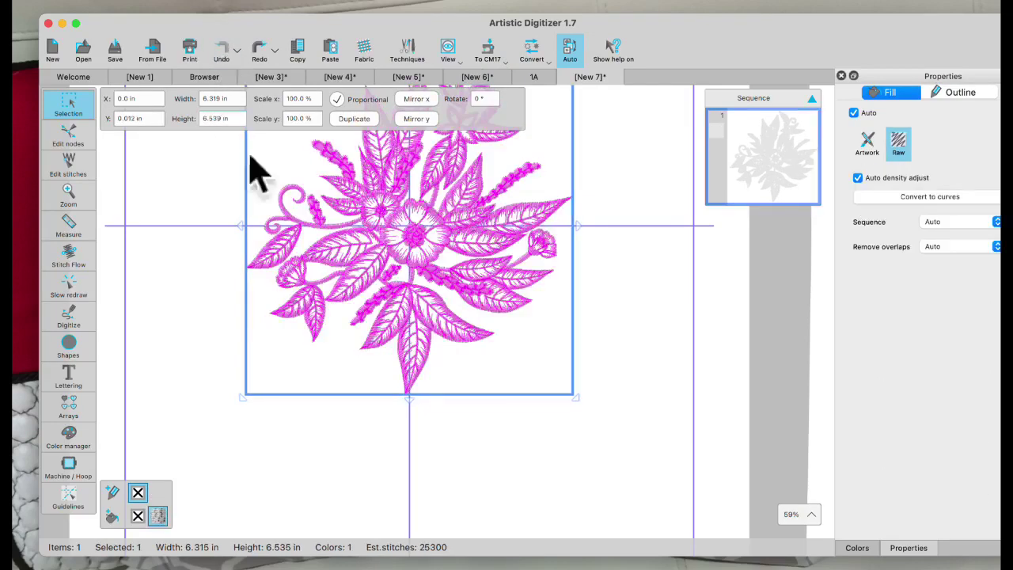
- Digitize a short slanted line, about 0.17 in wide and 0.22 in high, across the bud's stem where it meets the leaf
scroll(376, 280, "up", 5)
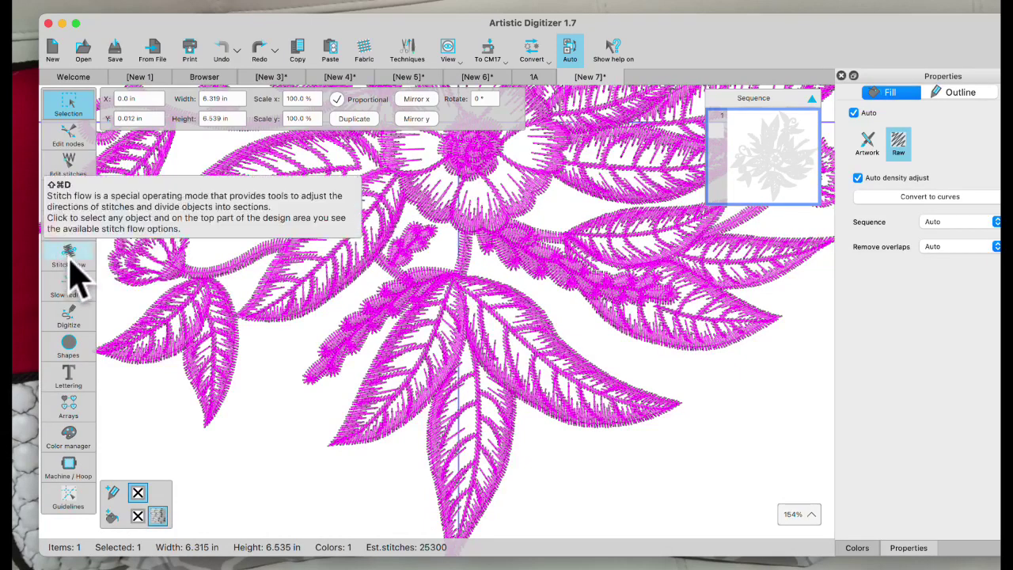
left_click(69, 317)
left_click(115, 327)
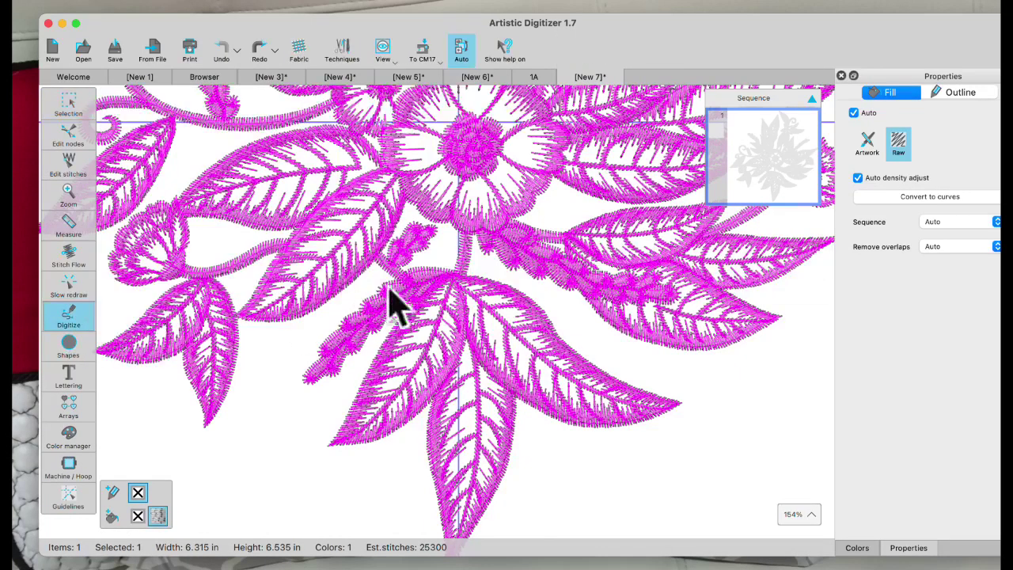
left_click(286, 235)
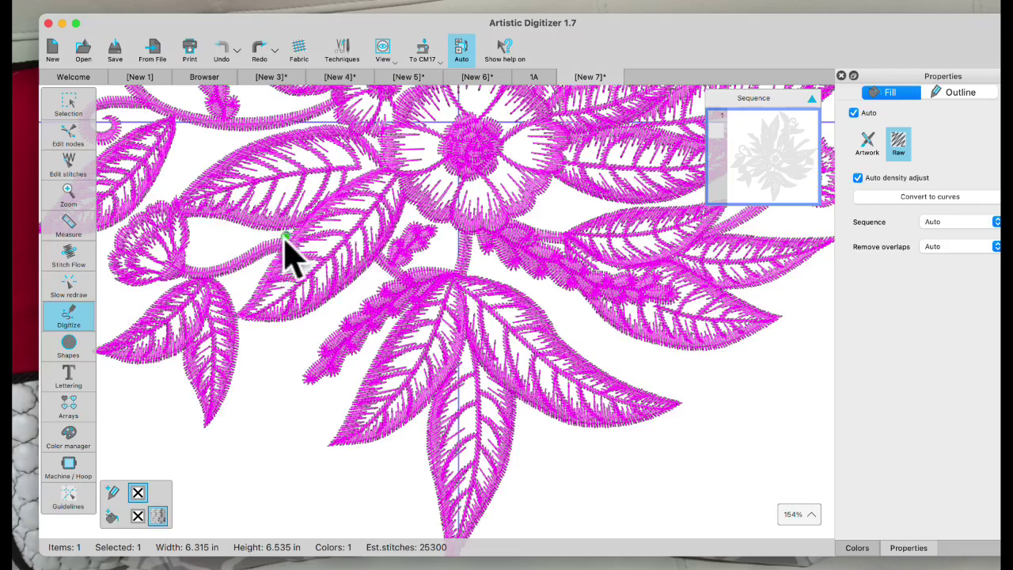
right_click(266, 263)
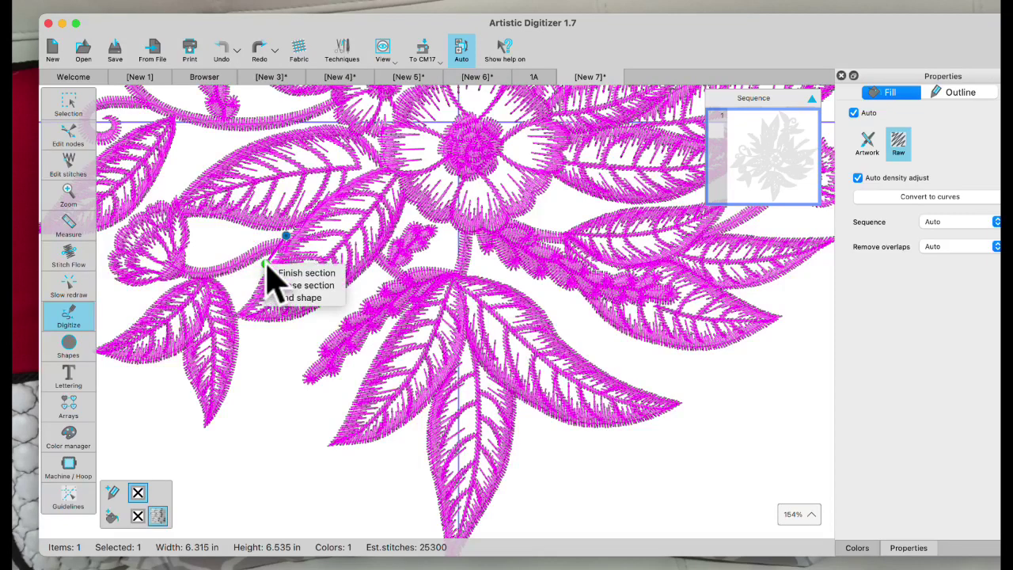
left_click(275, 299)
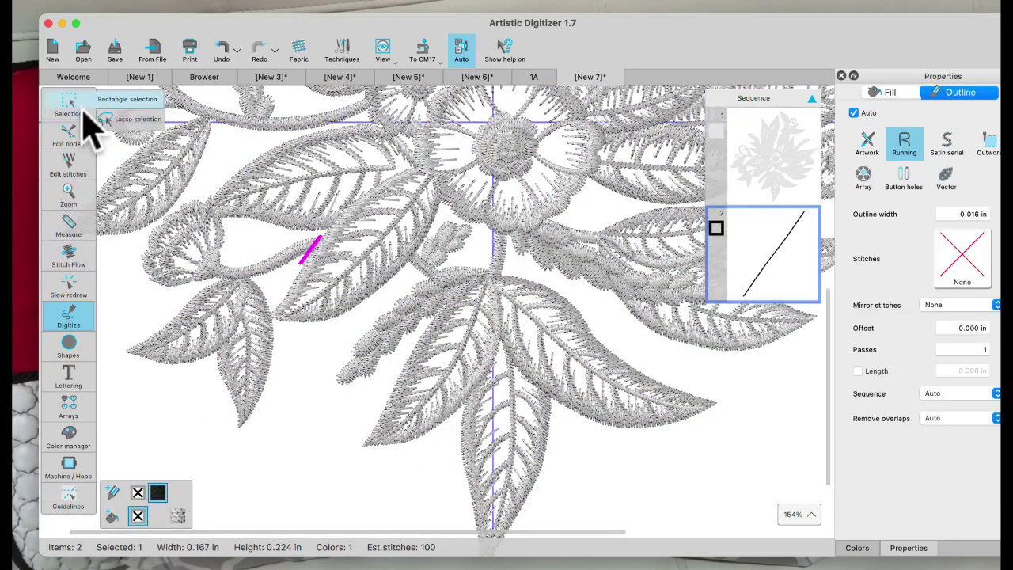
- Select the whole floral design together with the slanted line and split the stitches along it with Knife
left_click(84, 110)
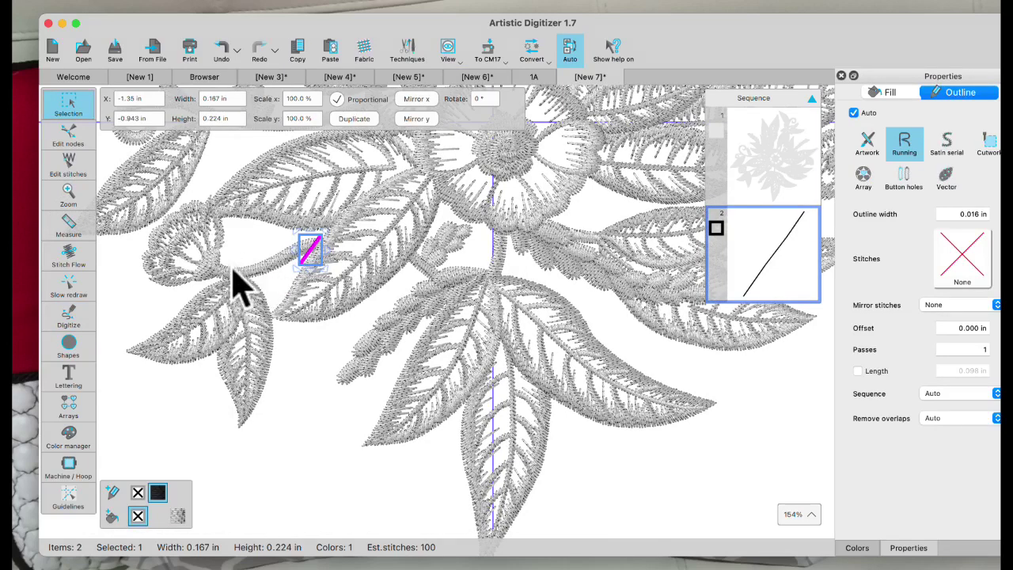
key("super+a")
right_click(234, 272)
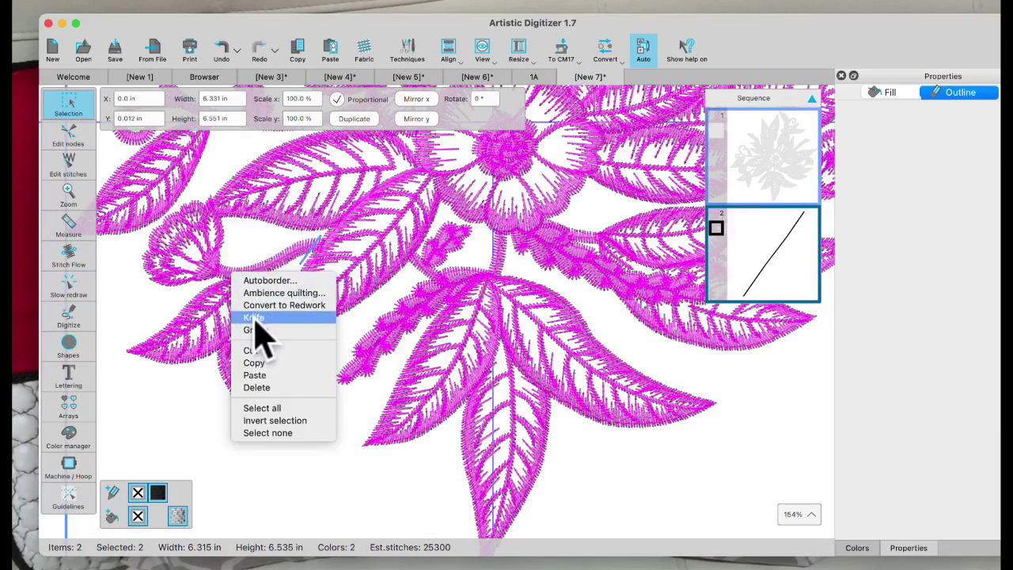
left_click(255, 320)
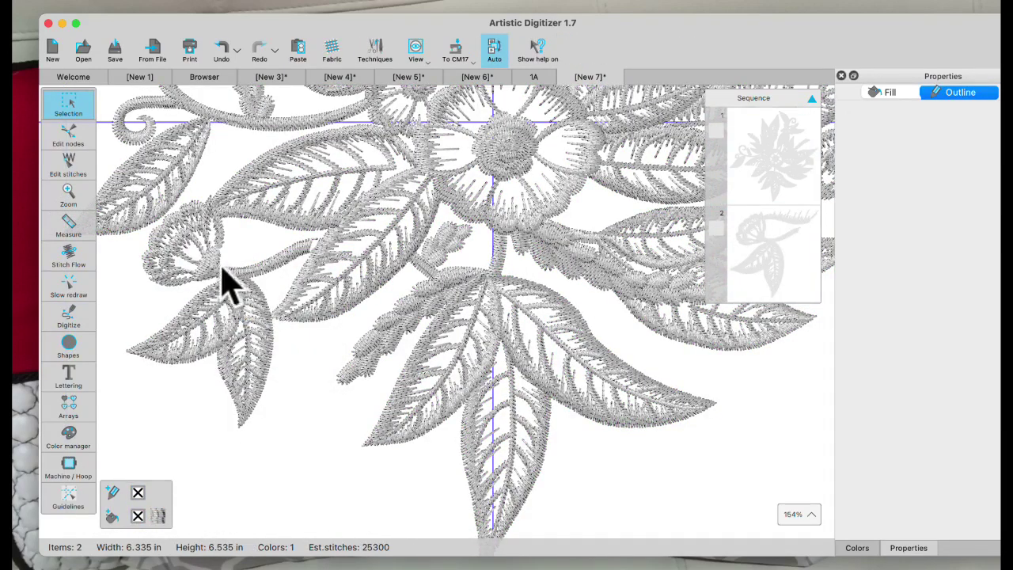
- Move the cut-off bud-and-leaves section down and away from the main flower, to about X -2.51 in, Y -2.09 in
left_click(221, 273)
left_click_drag(221, 269, 126, 363)
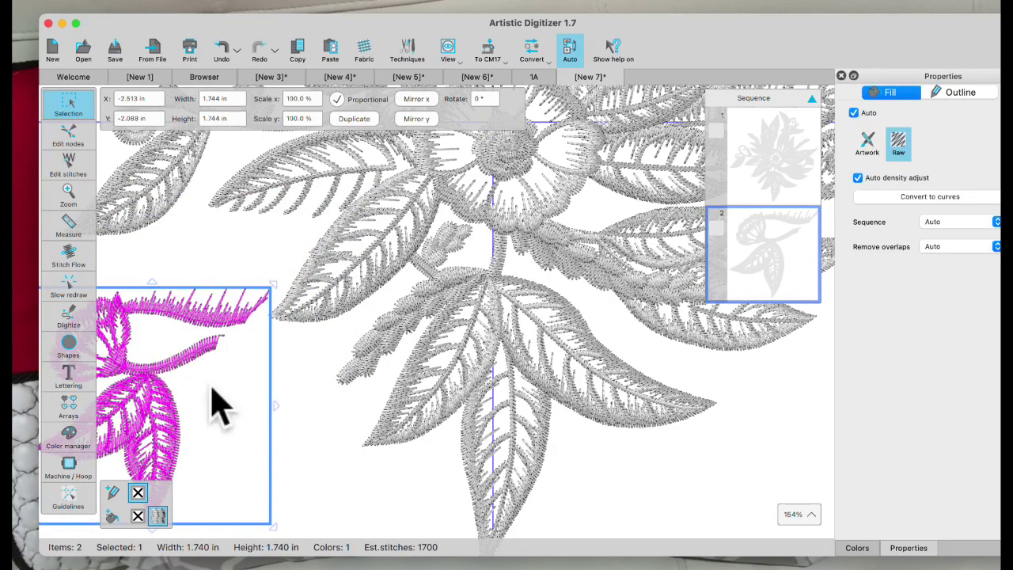
scroll(222, 407, "left", 5)
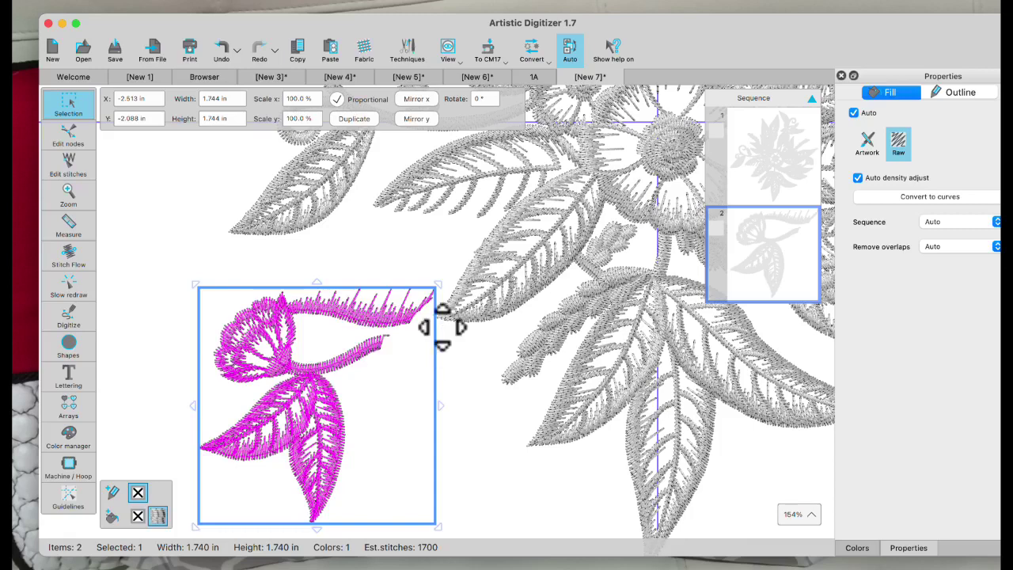
scroll(464, 335, "down", 5)
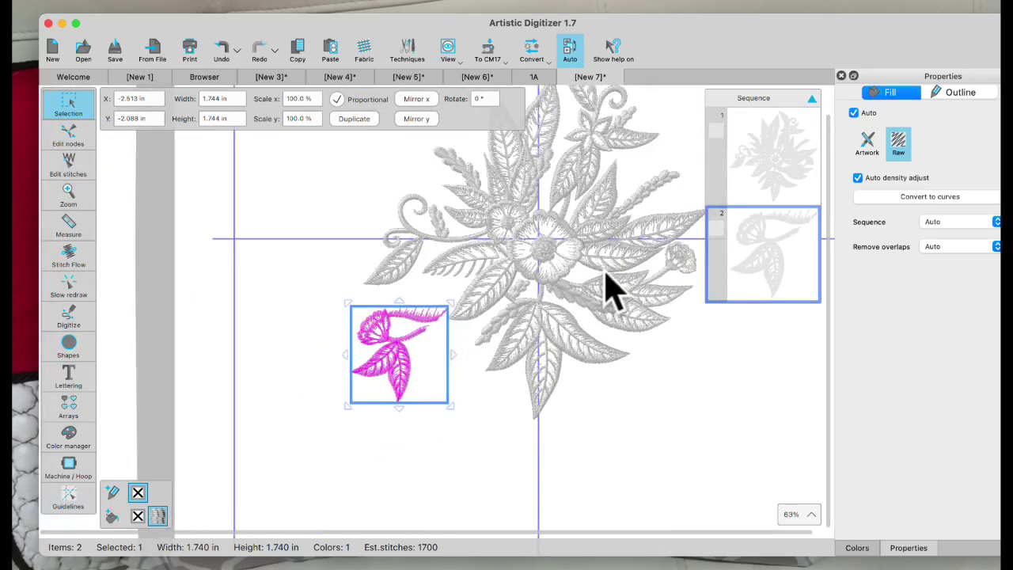
scroll(613, 289, "down", 1)
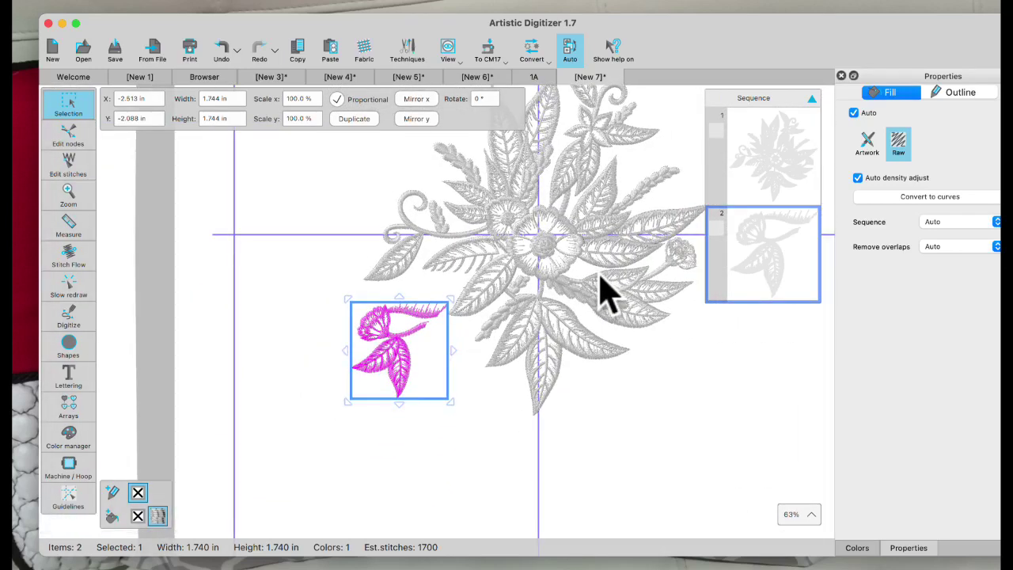